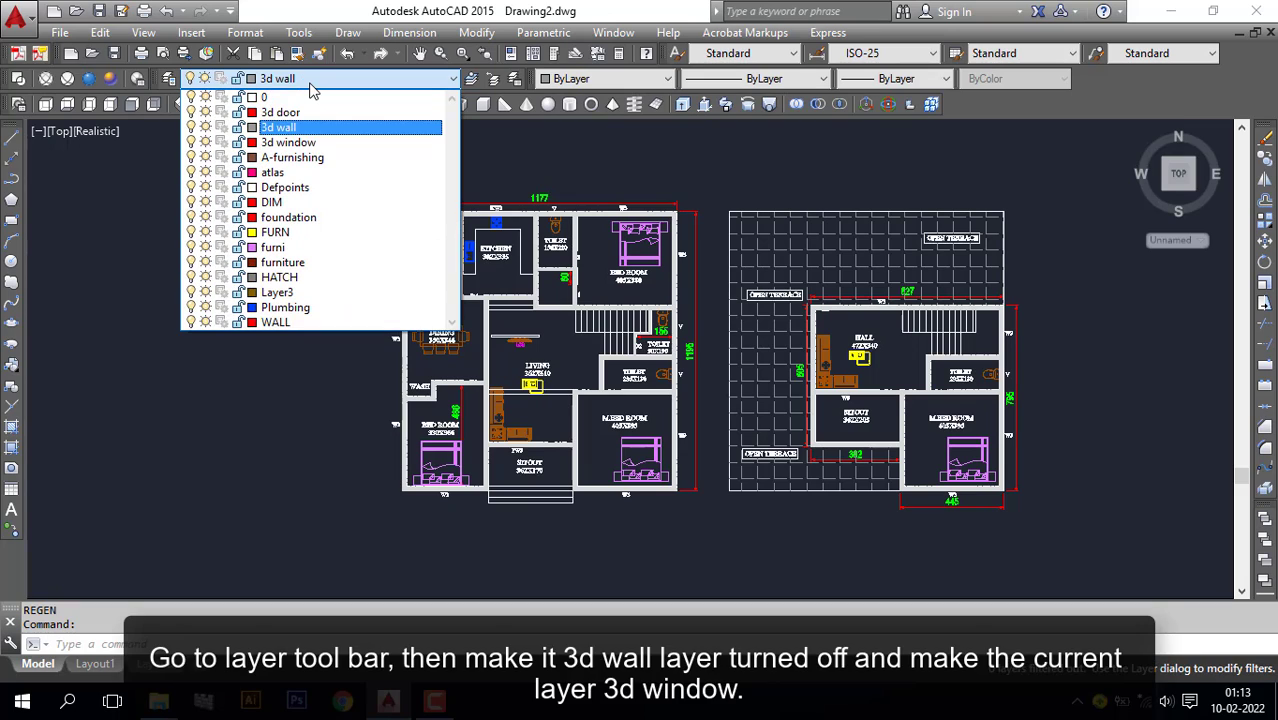
Turn off the 3d wall layer and make 3d window the current layer
{"action": "left_click", "coordinate": [191, 127]}
{"action": "left_click", "coordinate": [125, 281]}
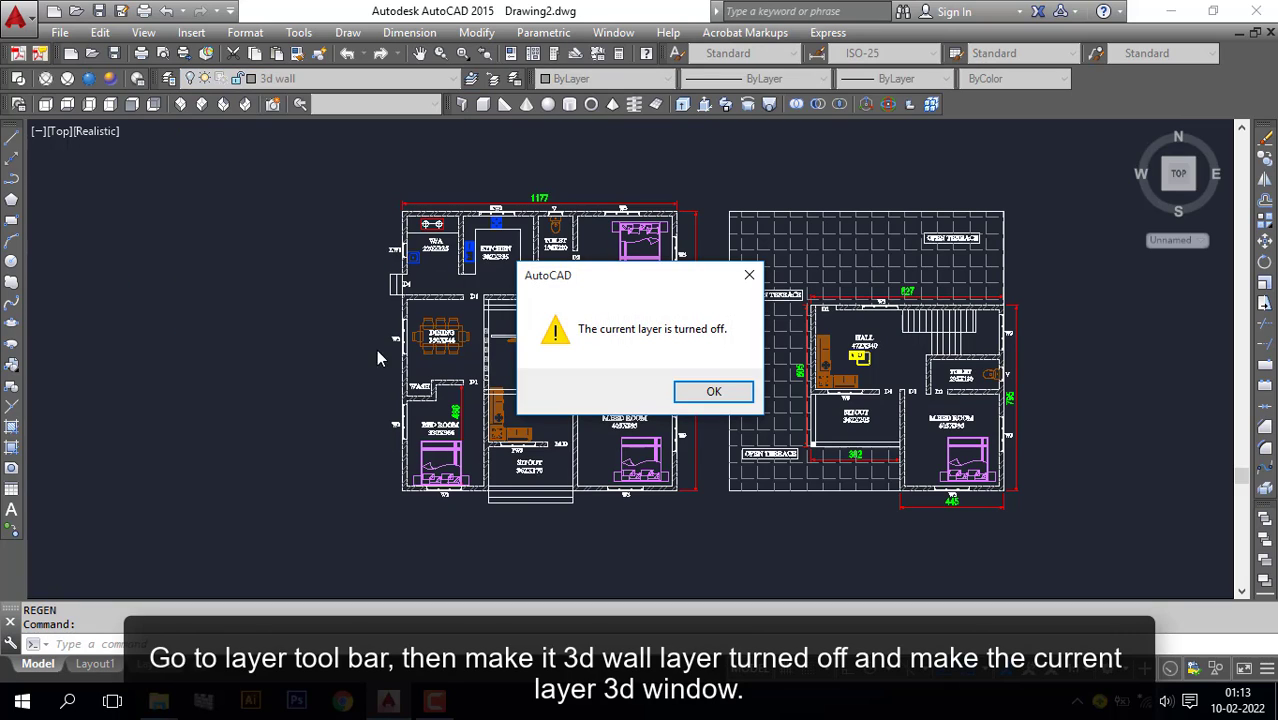
{"action": "left_click", "coordinate": [728, 398]}
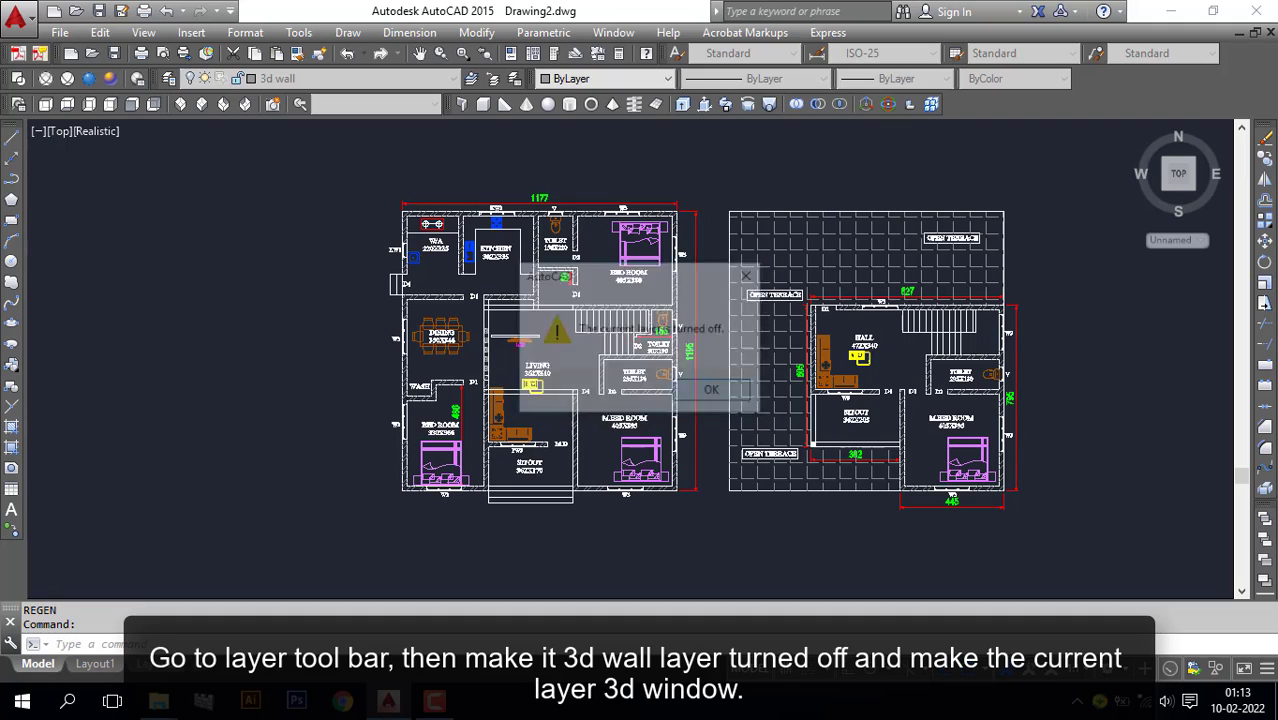
{"action": "left_click", "coordinate": [375, 77]}
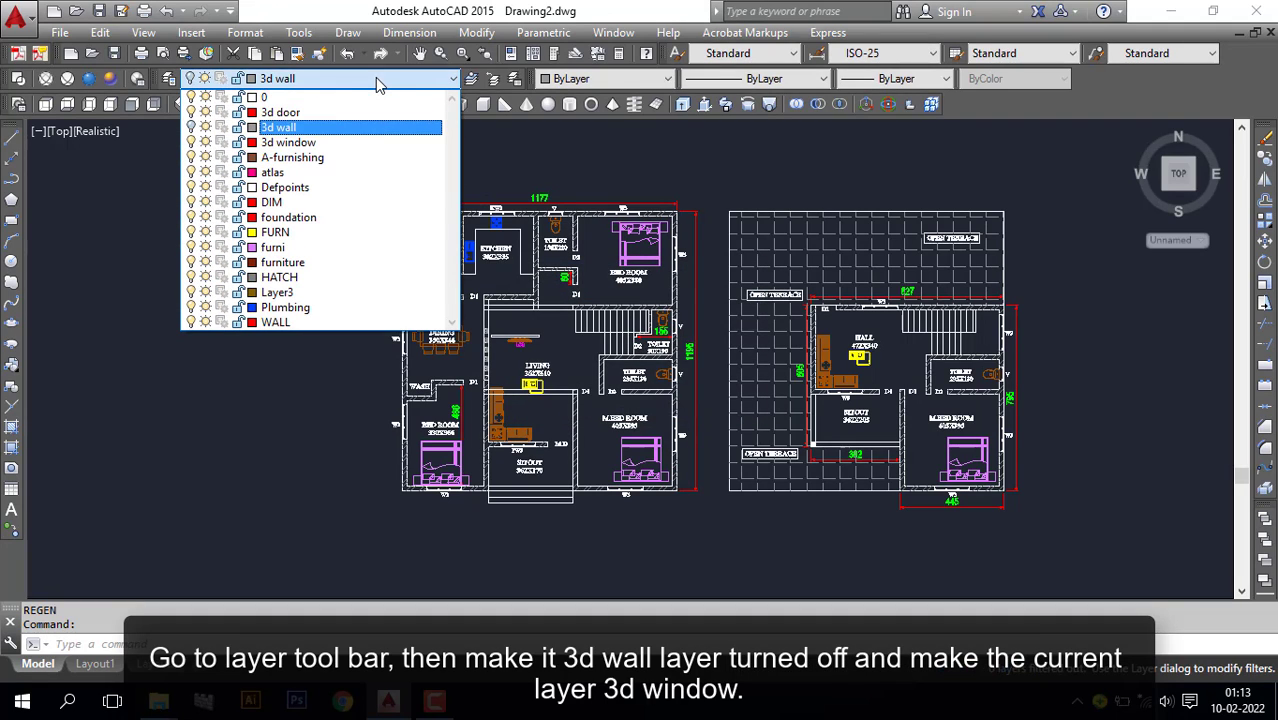
{"action": "left_click", "coordinate": [348, 147]}
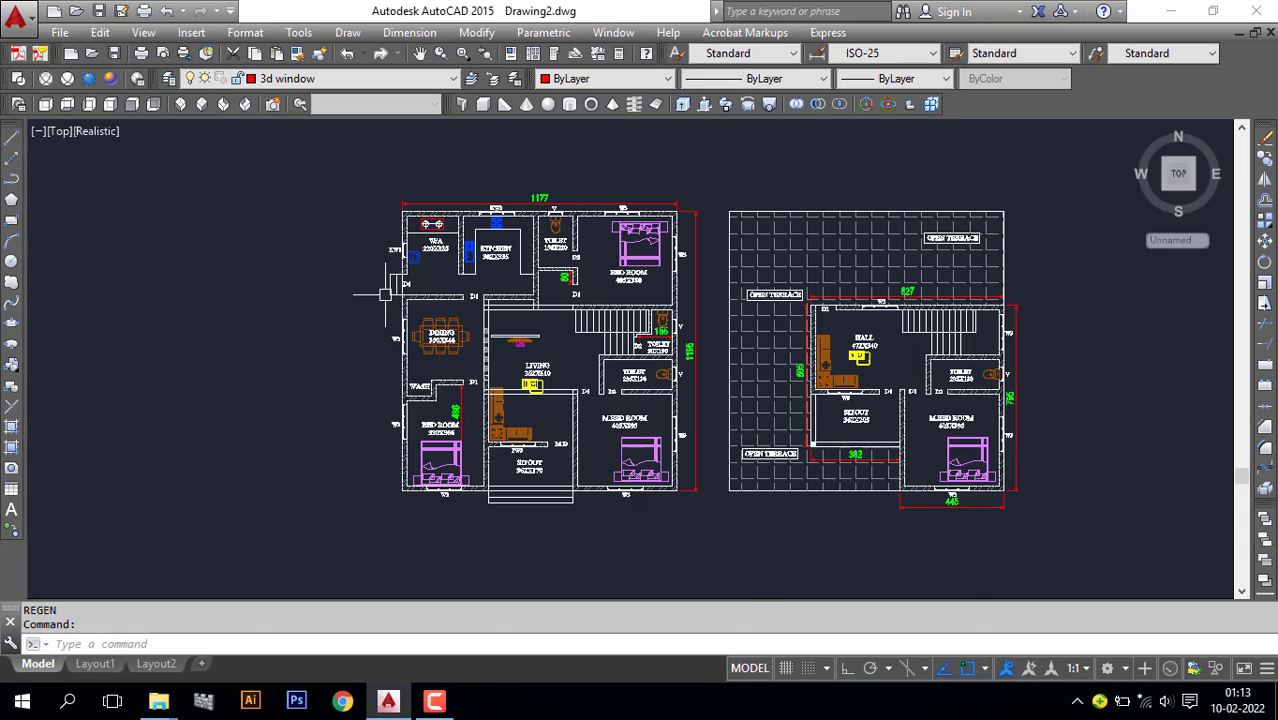
Draw a 150-high solid box over the W3 window in the lower wall of the ground-floor 330X366 bedroom
{"action": "scroll", "coordinate": [385, 295], "scroll_direction": "up", "scroll_amount": 3}
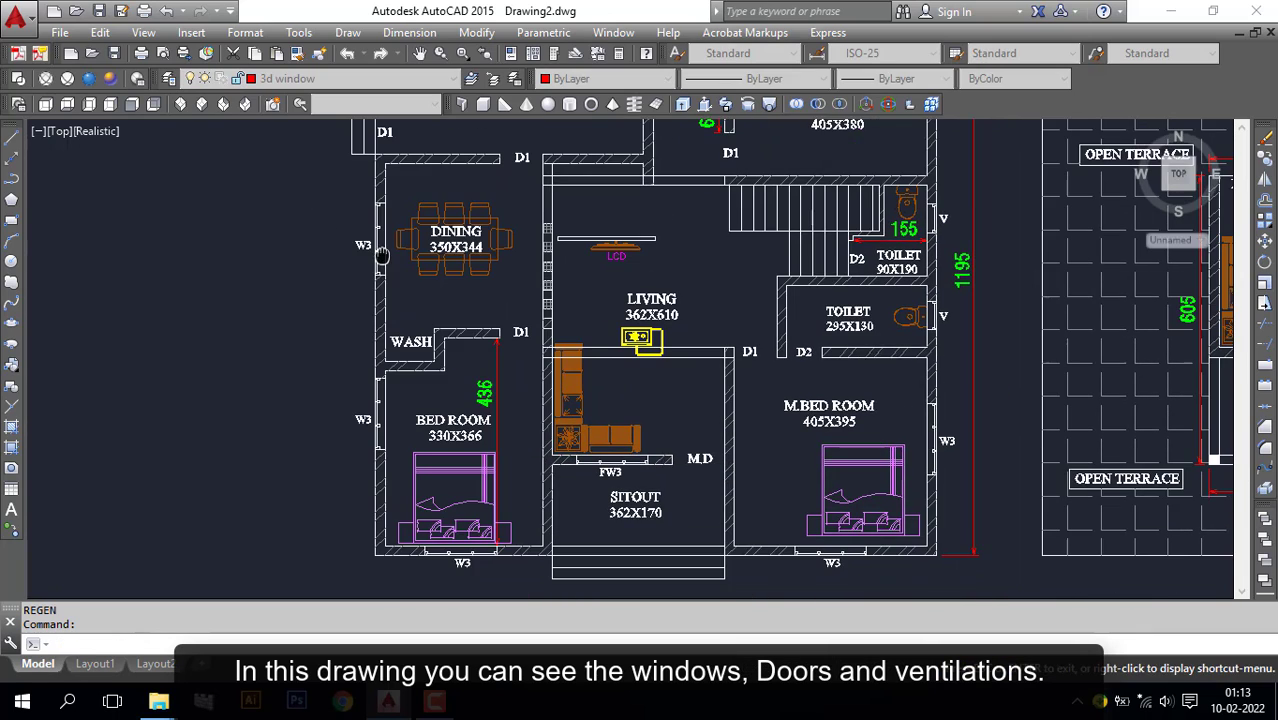
{"action": "scroll", "coordinate": [391, 436], "scroll_direction": "up", "scroll_amount": 2}
{"action": "middle_click_drag", "start_coordinate": [392, 436], "coordinate": [364, 271]}
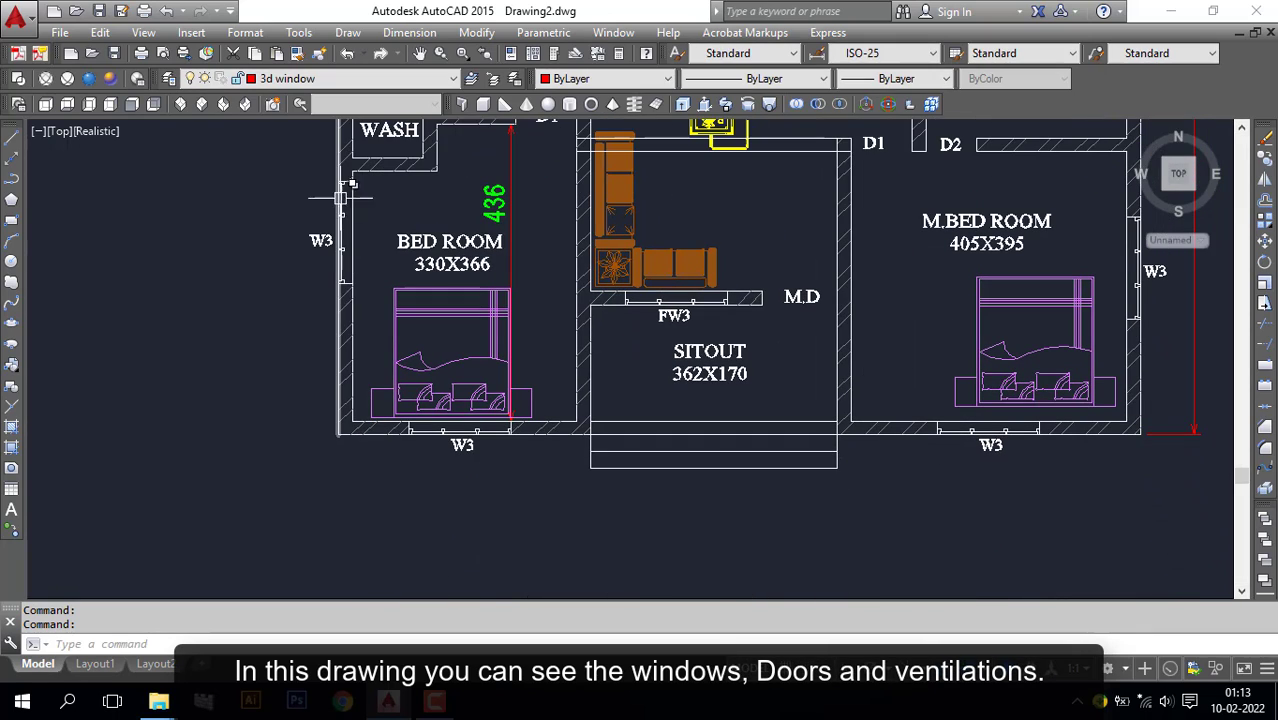
{"action": "middle_click_drag", "start_coordinate": [992, 391], "coordinate": [826, 444]}
{"action": "middle_click_drag", "start_coordinate": [959, 319], "coordinate": [764, 497]}
{"action": "scroll", "coordinate": [882, 359], "scroll_direction": "down", "scroll_amount": 4}
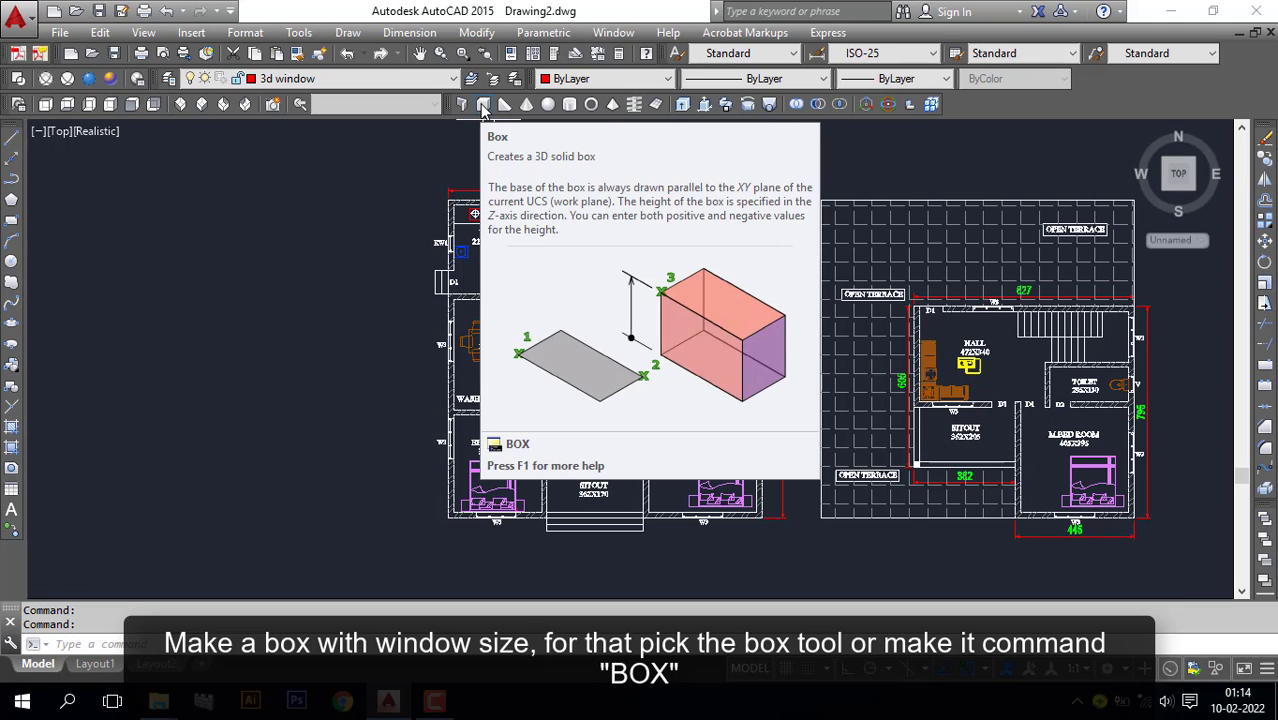
{"action": "left_click", "coordinate": [483, 107]}
{"action": "scroll", "coordinate": [520, 525], "scroll_direction": "up", "scroll_amount": 6}
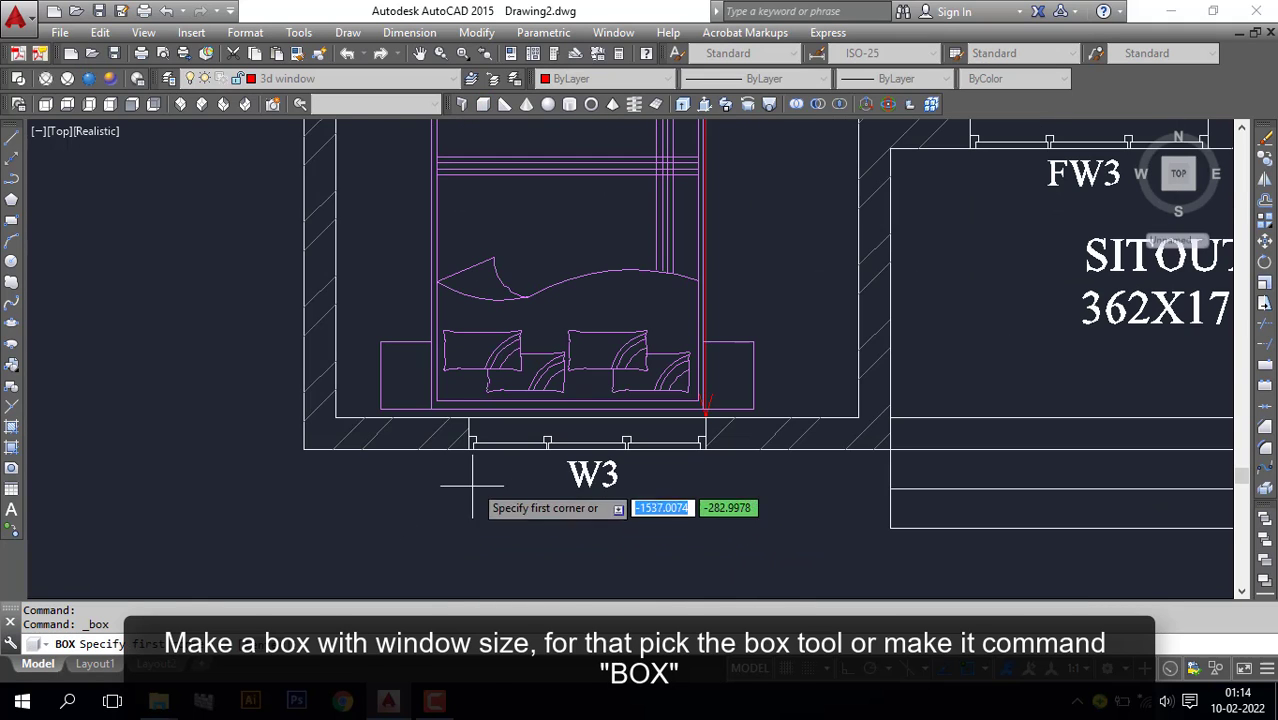
{"action": "scroll", "coordinate": [472, 485], "scroll_direction": "up", "scroll_amount": 2}
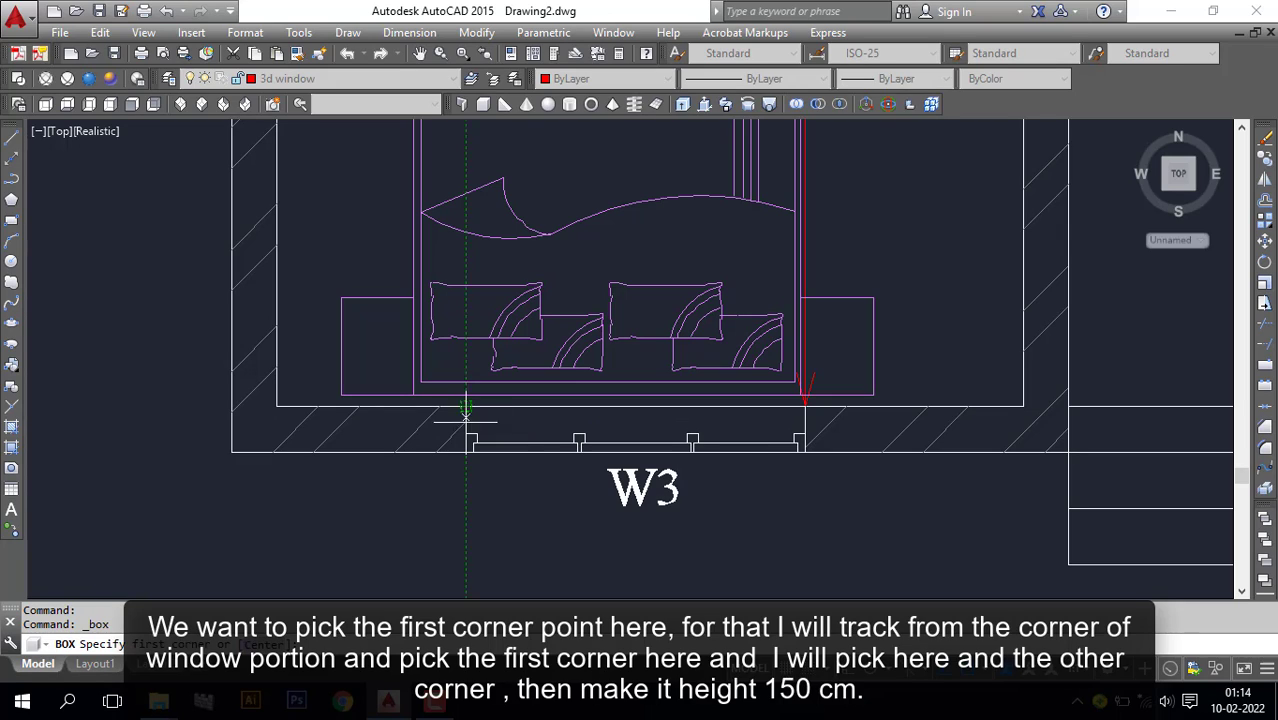
{"action": "left_click", "coordinate": [465, 531]}
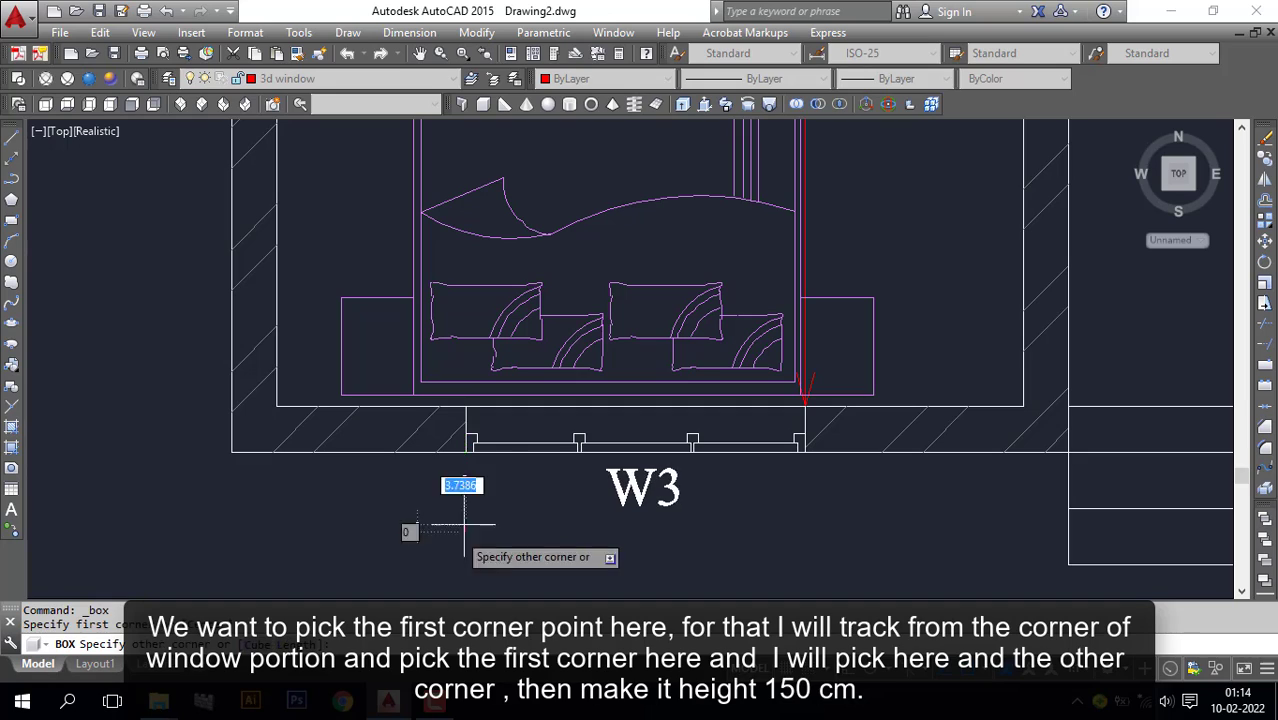
{"action": "left_click", "coordinate": [805, 407]}
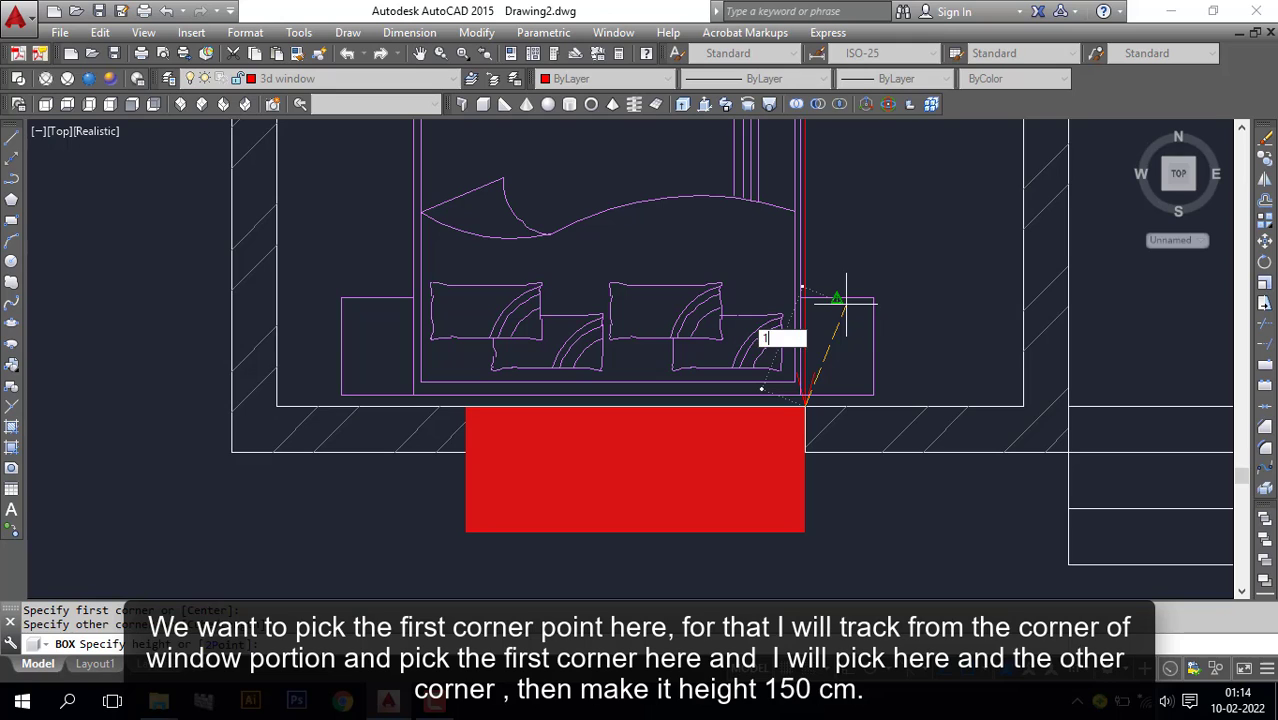
{"action": "key", "text": "Return"}
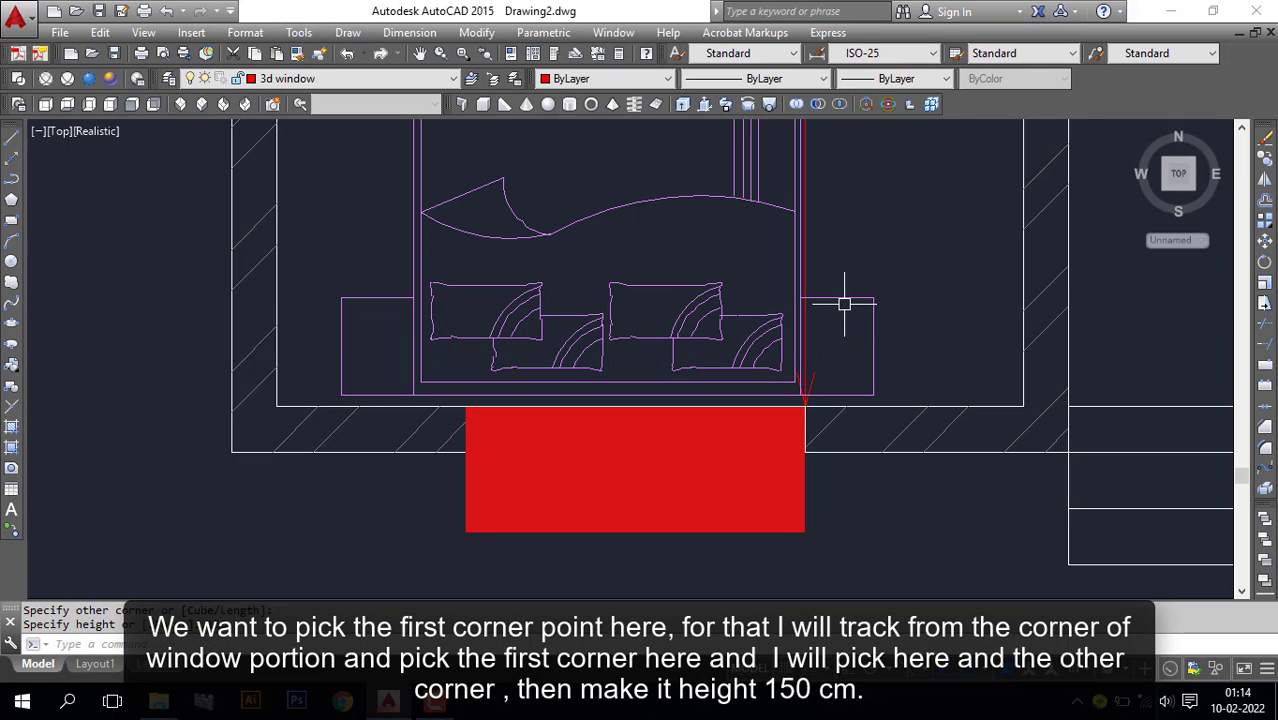
Draw a 150-high box over the W3 window in the outer side wall of the 330X366 bedroom
{"action": "scroll", "coordinate": [835, 440], "scroll_direction": "down", "scroll_amount": 4}
{"action": "middle_click_drag", "start_coordinate": [868, 492], "coordinate": [642, 559]}
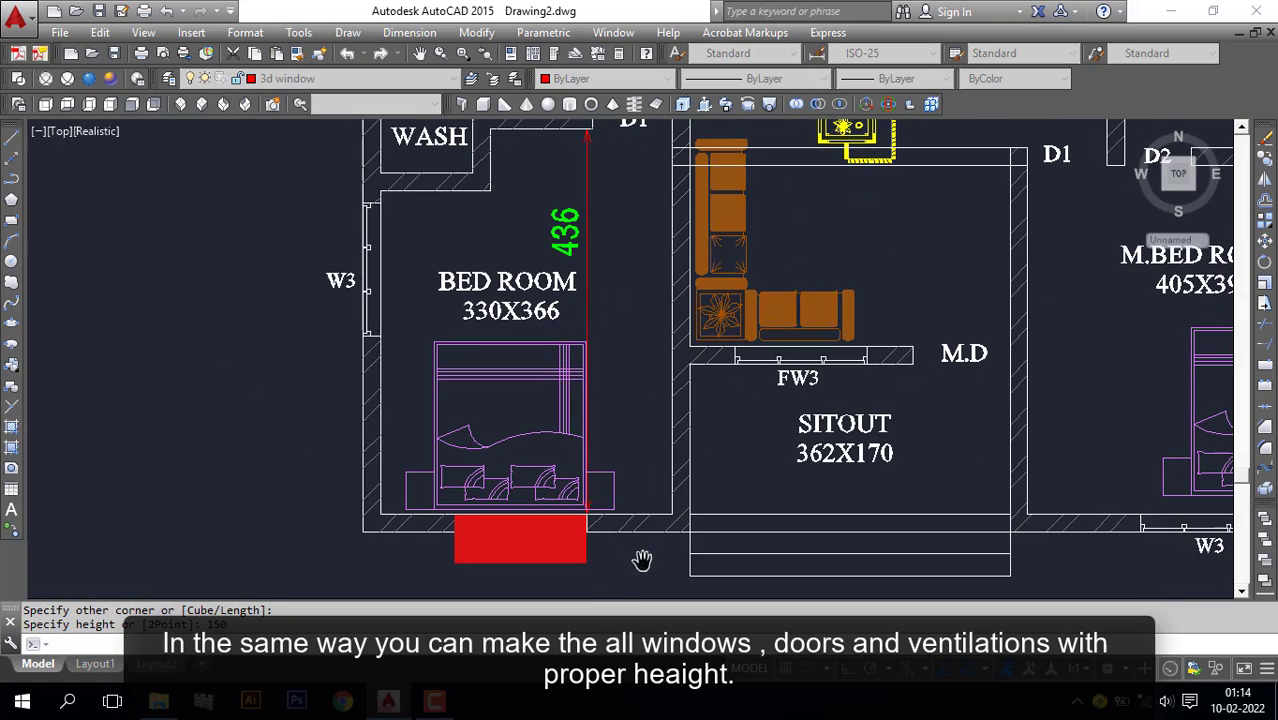
{"action": "middle_click_drag", "start_coordinate": [740, 337], "coordinate": [622, 348]}
{"action": "scroll", "coordinate": [243, 215], "scroll_direction": "up", "scroll_amount": 3}
{"action": "key", "text": "Return"}
{"action": "scroll", "coordinate": [365, 335], "scroll_direction": "up", "scroll_amount": 3}
{"action": "left_click", "coordinate": [274, 220]}
{"action": "left_click", "coordinate": [400, 489]}
{"action": "key", "text": "Return"}
{"action": "scroll", "coordinate": [411, 404], "scroll_direction": "down", "scroll_amount": 4}
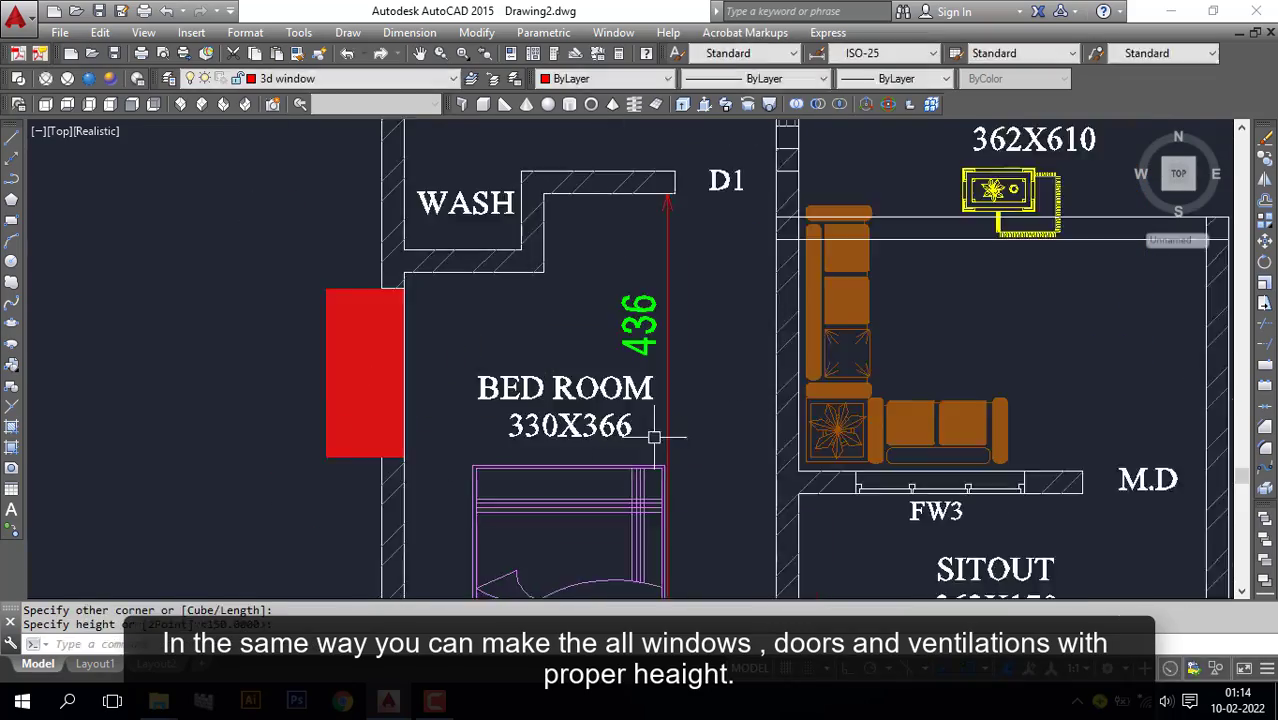
Draw 150-high boxes over both W3 windows of the ground-floor 405X395 master bedroom
{"action": "key", "text": "Return"}
{"action": "left_click", "coordinate": [723, 531]}
{"action": "left_click", "coordinate": [964, 436]}
{"action": "key", "text": "Return"}
{"action": "key", "text": "Return"}
{"action": "left_click", "coordinate": [905, 429]}
{"action": "middle_click_drag", "start_coordinate": [800, 165], "coordinate": [734, 310]}
{"action": "left_click", "coordinate": [733, 265]}
{"action": "key", "text": "Return"}
Draw 150-high boxes over both W3 windows of the ground-floor 405X380 bedroom
{"action": "key", "text": "Return"}
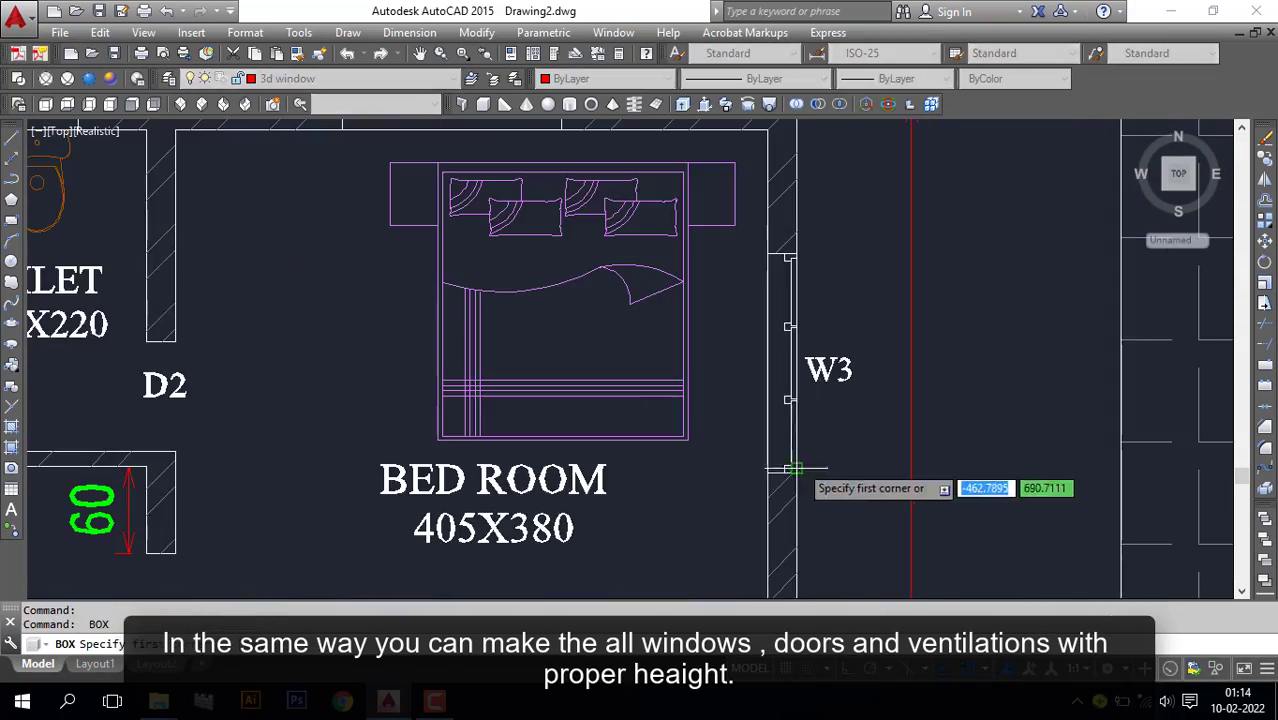
{"action": "left_click", "coordinate": [796, 468]}
{"action": "left_click", "coordinate": [768, 254]}
{"action": "key", "text": "Return"}
{"action": "left_click", "coordinate": [719, 320]}
{"action": "left_click", "coordinate": [402, 357]}
{"action": "key", "text": "Return"}
Draw a 150-high box over the kitchen's KW3 window in the upper outer wall
{"action": "key", "text": "Return"}
{"action": "left_click", "coordinate": [682, 286]}
{"action": "left_click", "coordinate": [359, 321]}
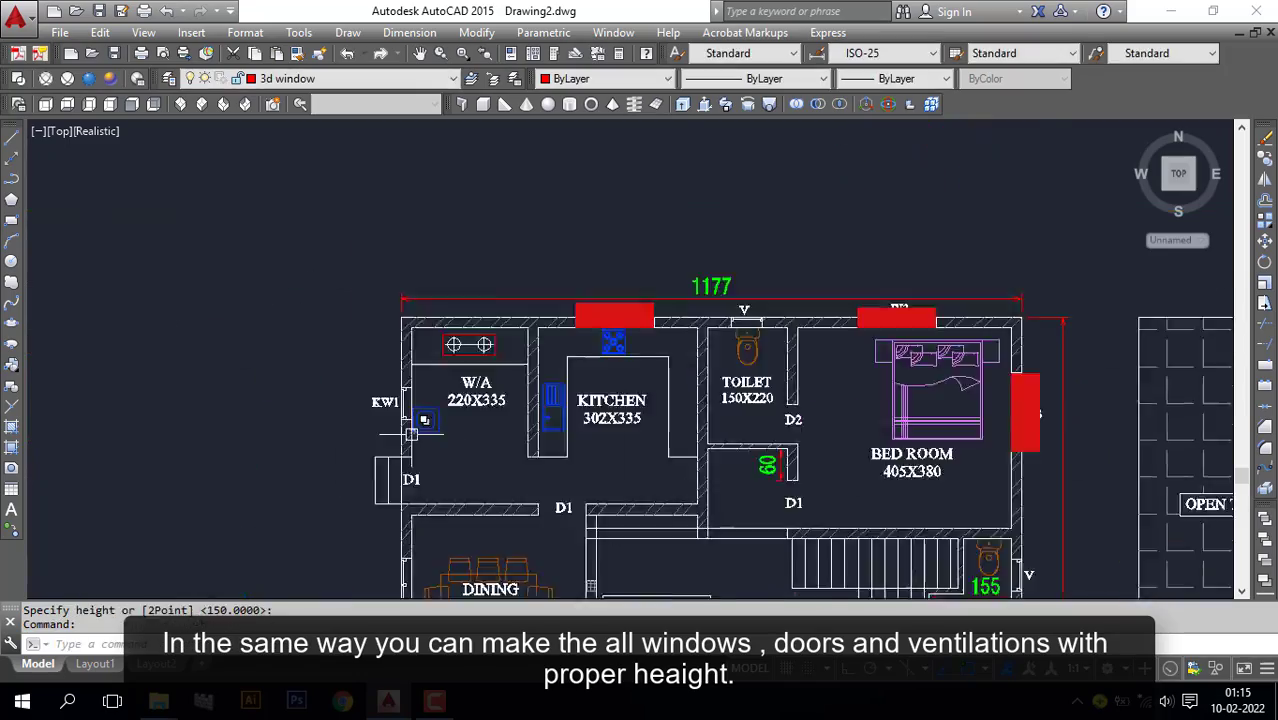
Draw 150-high boxes over the W3 windows of the first-floor hall and sitout
{"action": "scroll", "coordinate": [816, 391], "scroll_direction": "up", "scroll_amount": 5}
{"action": "key", "text": "Return"}
{"action": "left_click", "coordinate": [667, 260]}
{"action": "left_click", "coordinate": [930, 325]}
{"action": "key", "text": "Return"}
{"action": "key", "text": "Return"}
{"action": "left_click", "coordinate": [582, 492]}
{"action": "left_click", "coordinate": [856, 368]}
Draw 150-high boxes over both W3 windows of the first-floor master bedroom
{"action": "middle_click_drag", "start_coordinate": [1150, 560], "coordinate": [596, 416]}
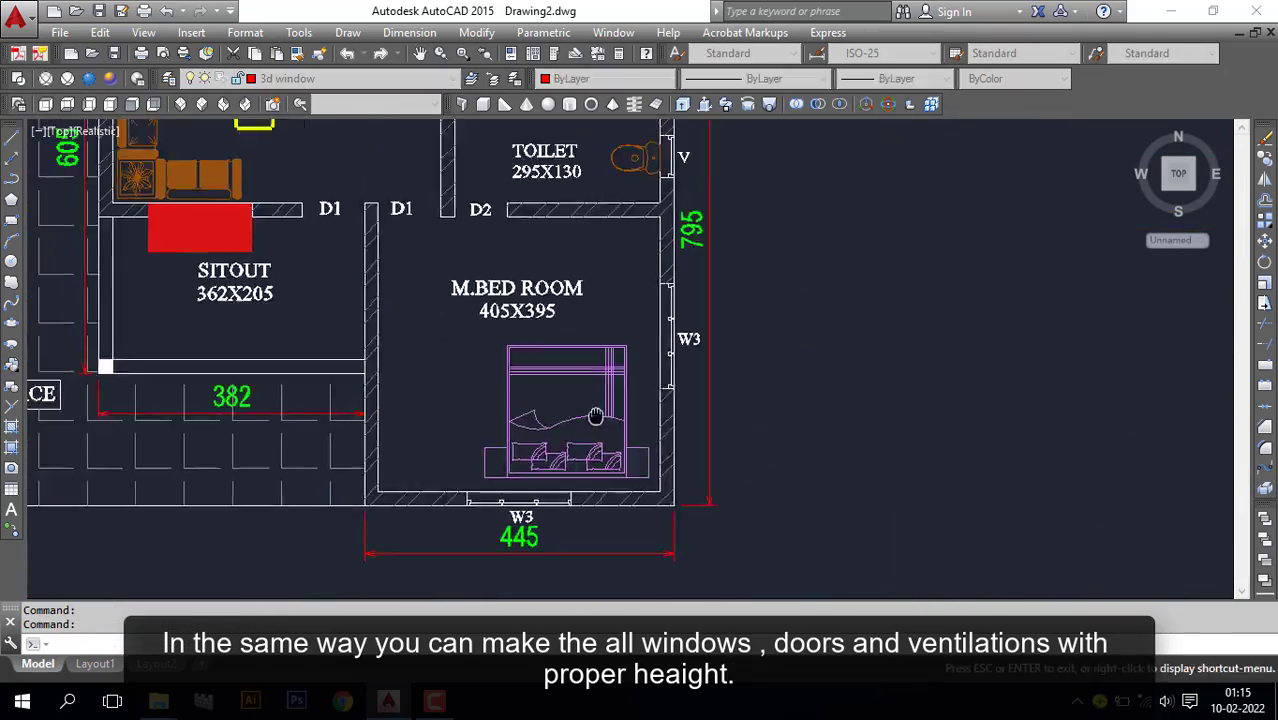
{"action": "key", "text": "Return"}
{"action": "left_click", "coordinate": [485, 456]}
{"action": "left_click", "coordinate": [656, 390]}
{"action": "key", "text": "Return"}
{"action": "key", "text": "Return"}
{"action": "left_click", "coordinate": [876, 425]}
{"action": "left_click", "coordinate": [745, 212]}
{"action": "key", "text": "Return"}
Draw a 150-high box over the W3 window beside the first-floor staircase
{"action": "key", "text": "Return"}
{"action": "left_click", "coordinate": [928, 236]}
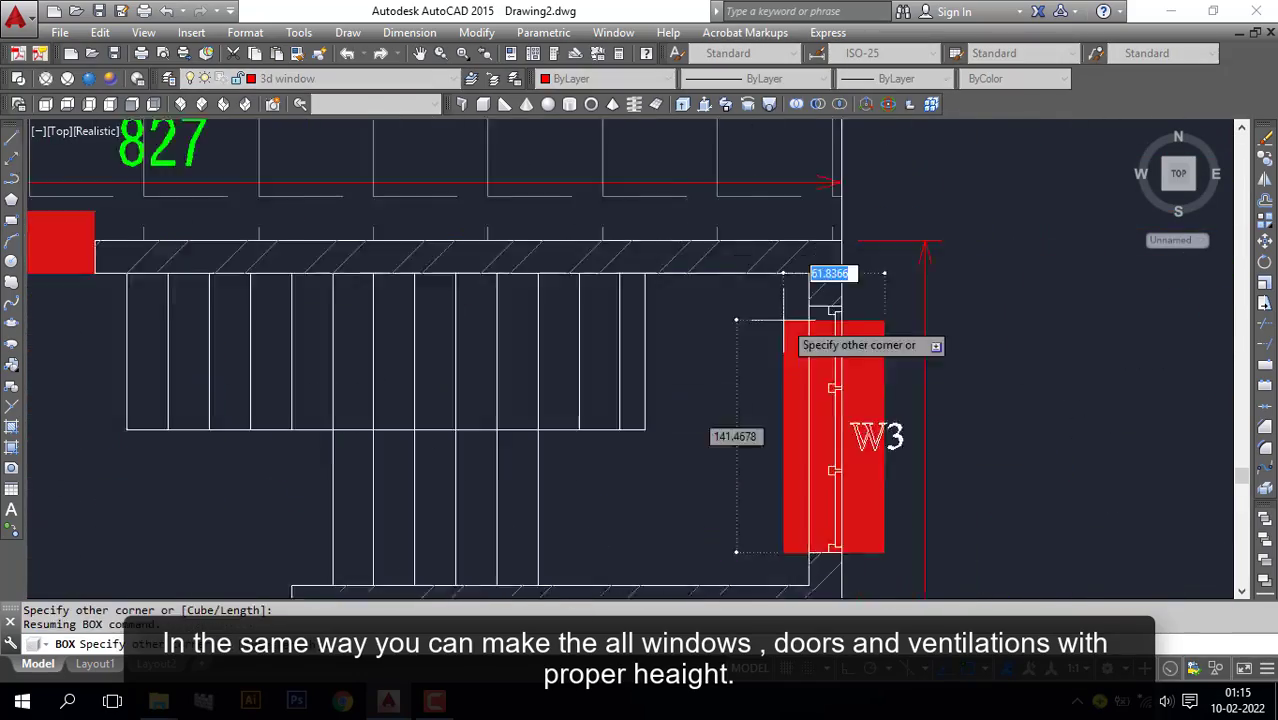
{"action": "left_click", "coordinate": [784, 320]}
{"action": "key", "text": "Return"}
Draw a 150-high box over the W3 window in the ground-floor dining room's outer wall
{"action": "scroll", "coordinate": [800, 300], "scroll_direction": "down", "scroll_amount": 10}
{"action": "middle_click_drag", "start_coordinate": [205, 345], "coordinate": [585, 362]}
{"action": "key", "text": "Return"}
{"action": "left_click", "coordinate": [366, 280]}
{"action": "left_click", "coordinate": [455, 440]}
{"action": "key", "text": "Return"}
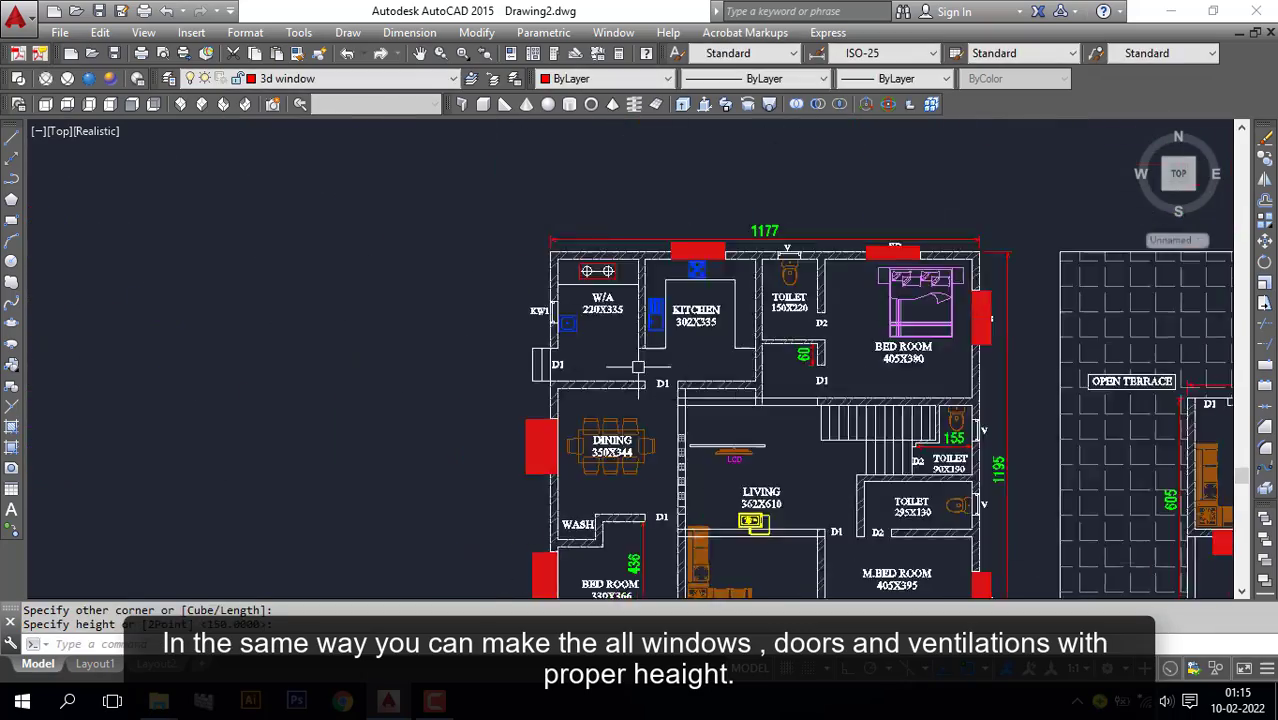
Draw a 190-high box over the FW3 window between the ground-floor living room and sitout
{"action": "scroll", "coordinate": [700, 580], "scroll_direction": "up", "scroll_amount": 10}
{"action": "key", "text": "Return"}
{"action": "scroll", "coordinate": [430, 460], "scroll_direction": "down", "scroll_amount": 10}
{"action": "scroll", "coordinate": [405, 474], "scroll_direction": "down", "scroll_amount": 1}
{"action": "scroll", "coordinate": [426, 458], "scroll_direction": "up", "scroll_amount": 10}
{"action": "left_click", "coordinate": [490, 384]}
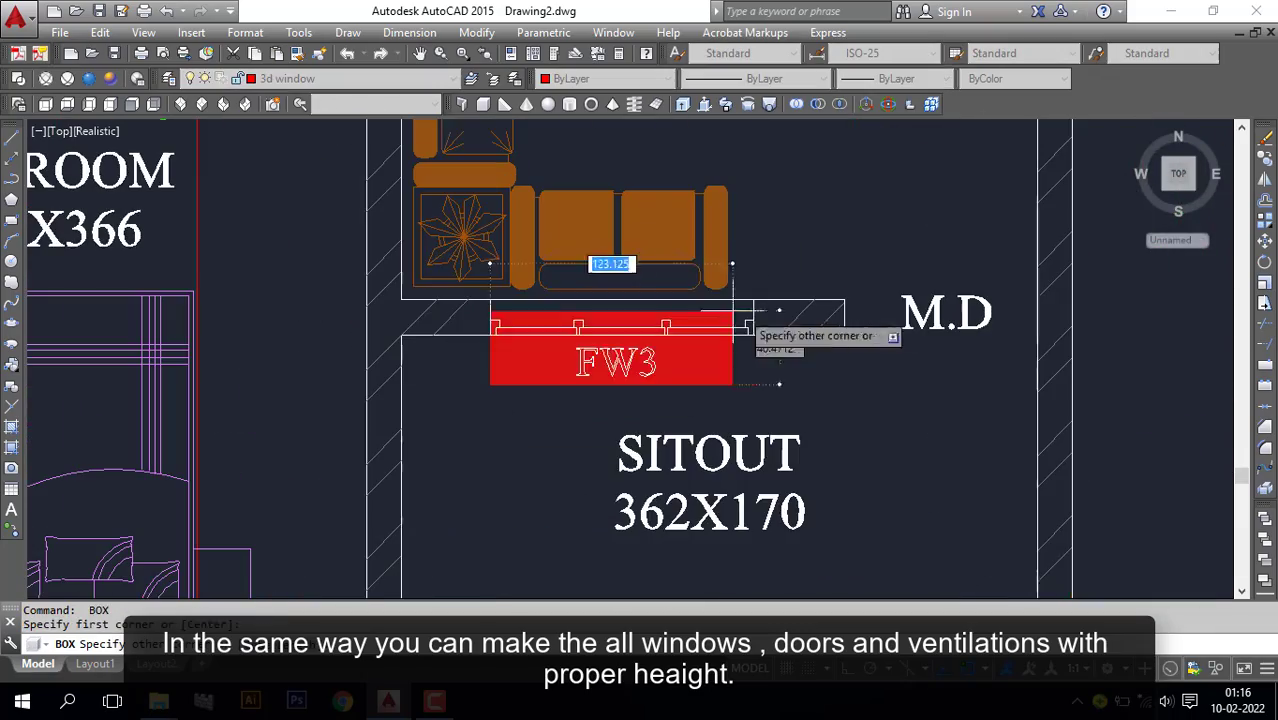
{"action": "left_click", "coordinate": [753, 299]}
{"action": "key", "text": "Return"}
Draw a 45-high box over the KW1 window in the outer wall of the W/A room
{"action": "scroll", "coordinate": [765, 250], "scroll_direction": "down", "scroll_amount": 8}
{"action": "scroll", "coordinate": [468, 354], "scroll_direction": "up", "scroll_amount": 6}
{"action": "scroll", "coordinate": [468, 352], "scroll_direction": "up", "scroll_amount": 3}
{"action": "scroll", "coordinate": [466, 350], "scroll_direction": "down", "scroll_amount": 4}
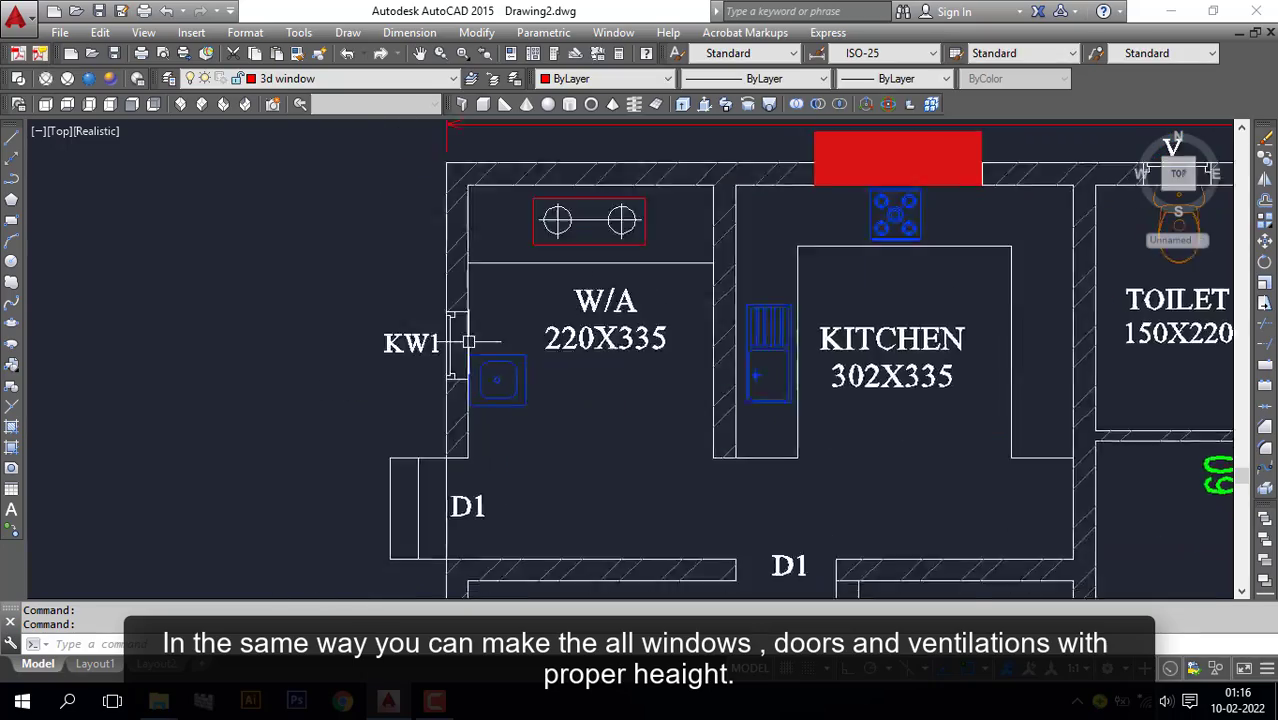
{"action": "scroll", "coordinate": [461, 326], "scroll_direction": "up", "scroll_amount": 4}
{"action": "left_click", "coordinate": [483, 104]}
{"action": "left_click", "coordinate": [374, 308]}
{"action": "left_click", "coordinate": [476, 434]}
{"action": "type", "text": "45"}
{"action": "key", "text": "Return"}
Draw 45-high boxes over the V ventilation openings of the 295X130 toilets on the ground and first floors
{"action": "scroll", "coordinate": [428, 368], "scroll_direction": "down", "scroll_amount": 7}
{"action": "middle_click_drag", "start_coordinate": [703, 446], "coordinate": [449, 461]}
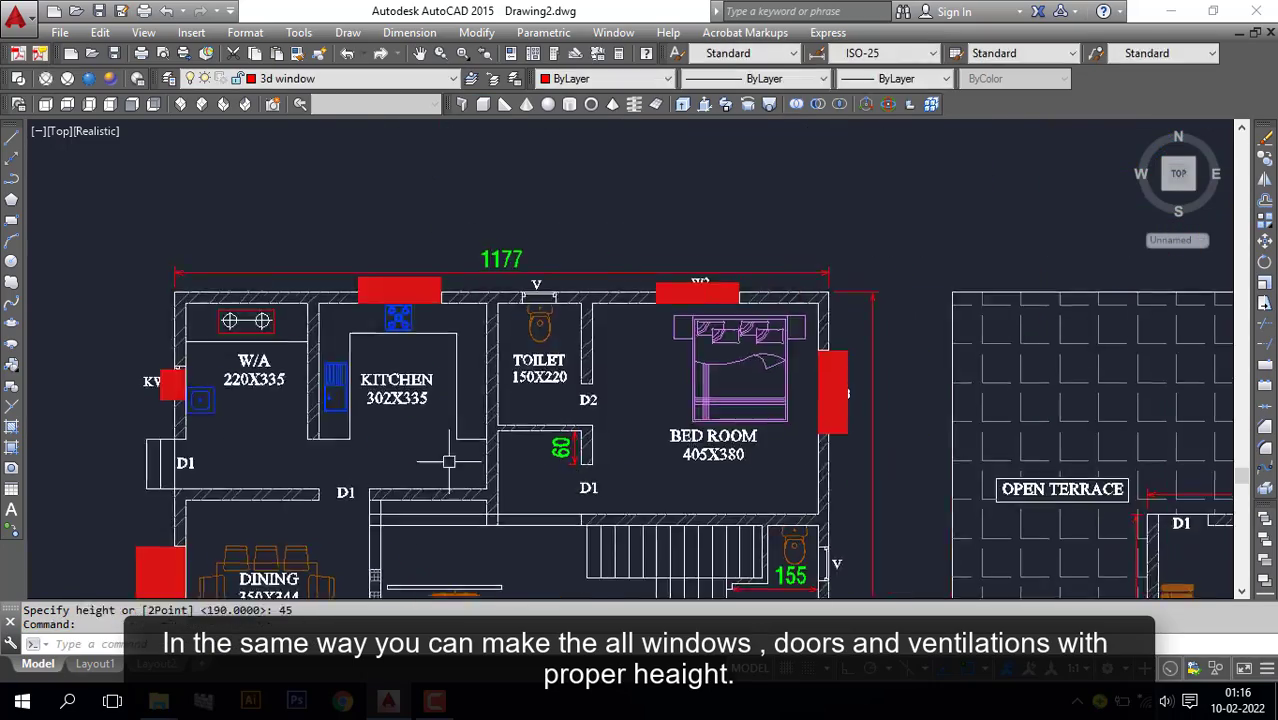
{"action": "scroll", "coordinate": [864, 436], "scroll_direction": "up", "scroll_amount": 9}
{"action": "key", "text": "Return"}
{"action": "left_click", "coordinate": [900, 436]}
{"action": "left_click", "coordinate": [785, 240]}
{"action": "scroll", "coordinate": [790, 260], "scroll_direction": "down", "scroll_amount": 10}
{"action": "scroll", "coordinate": [1150, 350], "scroll_direction": "up", "scroll_amount": 6}
{"action": "left_click", "coordinate": [1002, 450]}
{"action": "scroll", "coordinate": [921, 368], "scroll_direction": "down", "scroll_amount": 6}
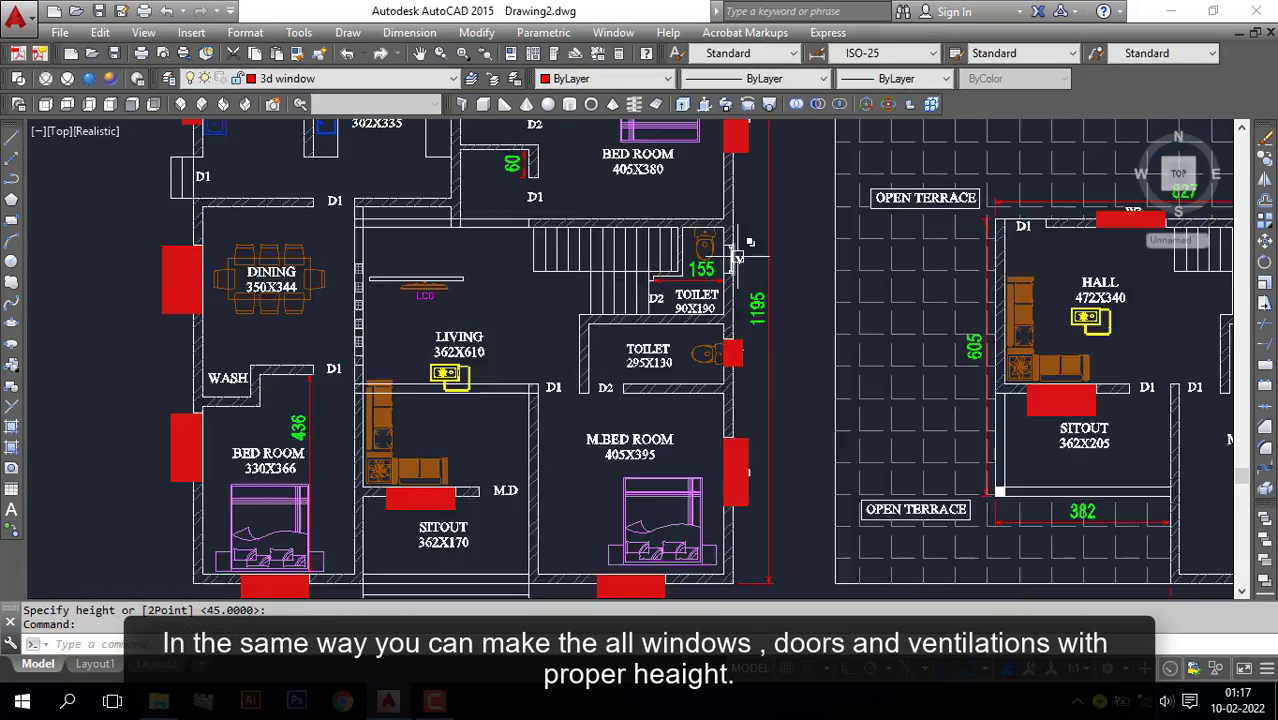
Draw a 45-high box over the V ventilation opening of the ground-floor 90X190 toilet
{"action": "scroll", "coordinate": [738, 257], "scroll_direction": "up", "scroll_amount": 5}
{"action": "key", "text": "Return"}
{"action": "left_click", "coordinate": [722, 205]}
{"action": "left_click", "coordinate": [785, 315]}
{"action": "key", "text": "Return"}
In the SW Isometric view, move all the 150-high window boxes on both floors 60 in the +Z direction
{"action": "scroll", "coordinate": [745, 270], "scroll_direction": "down", "scroll_amount": 7}
{"action": "scroll", "coordinate": [700, 340], "scroll_direction": "down", "scroll_amount": 1}
{"action": "middle_click_drag", "start_coordinate": [850, 512], "coordinate": [615, 479]}
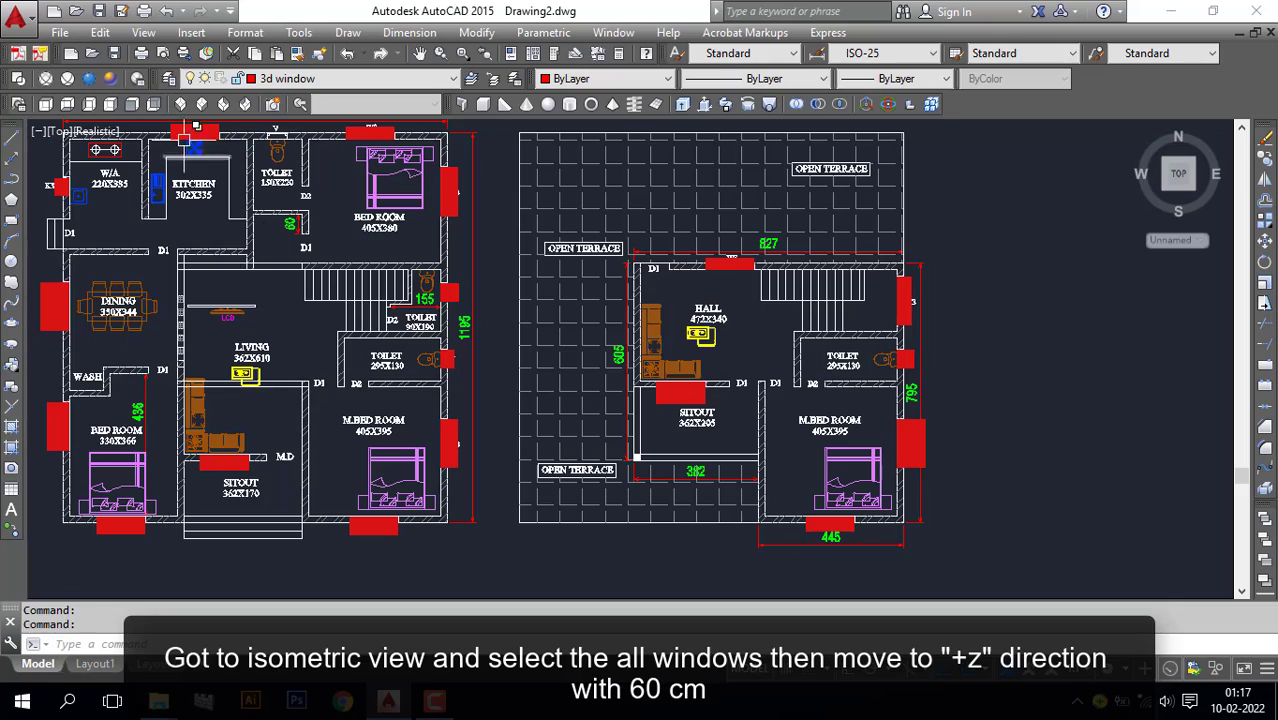
{"action": "left_click", "coordinate": [178, 105]}
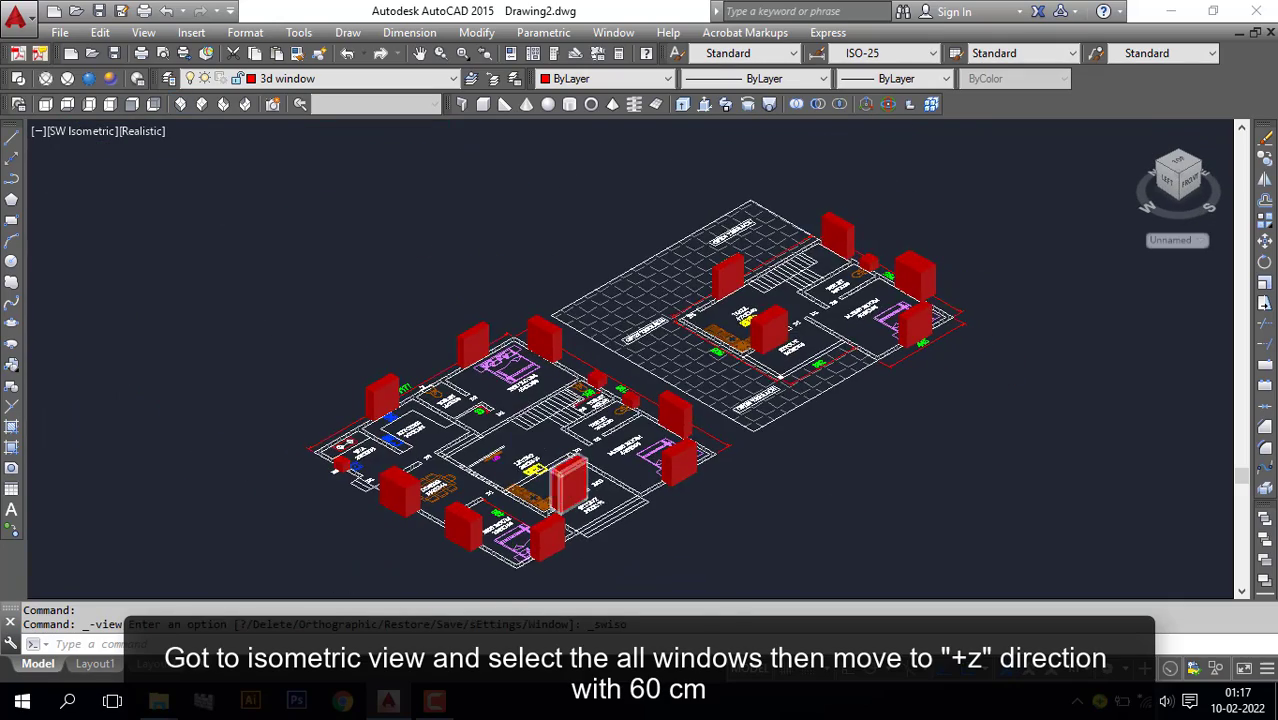
{"action": "scroll", "coordinate": [552, 491], "scroll_direction": "up", "scroll_amount": 2}
{"action": "middle_click_drag", "start_coordinate": [745, 545], "coordinate": [816, 436]}
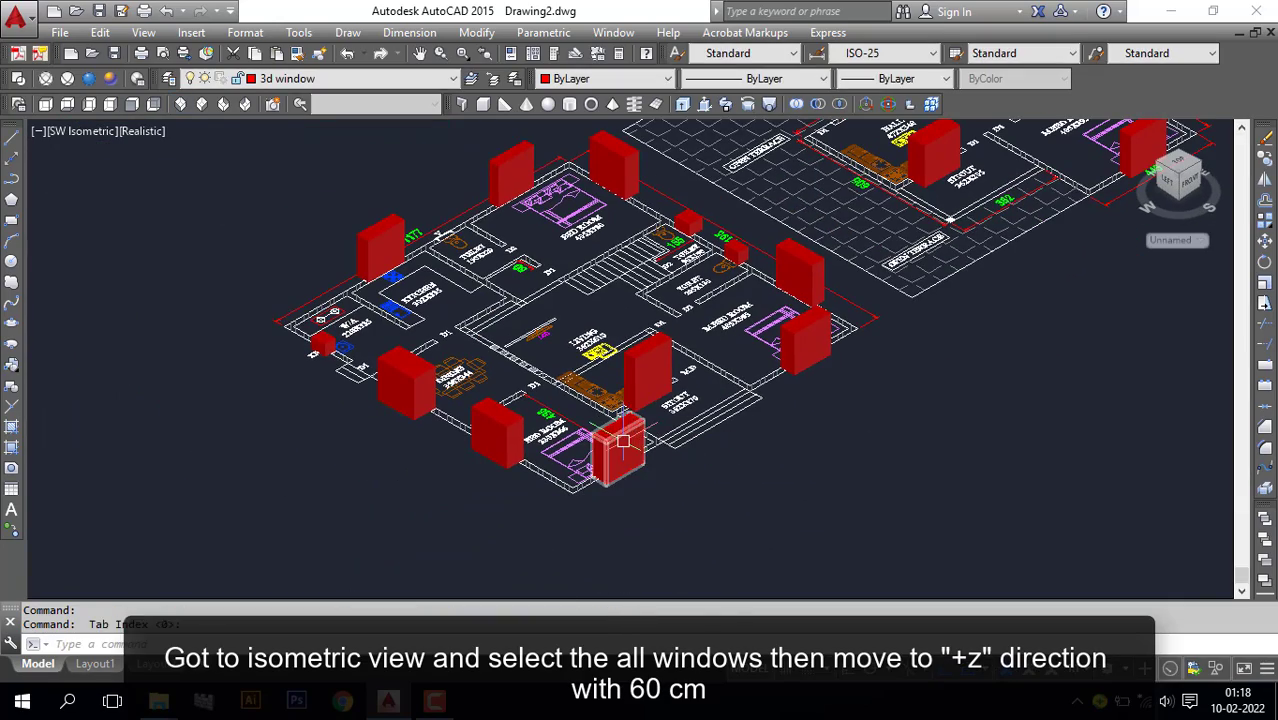
{"action": "left_click", "coordinate": [622, 440]}
{"action": "left_click", "coordinate": [500, 432]}
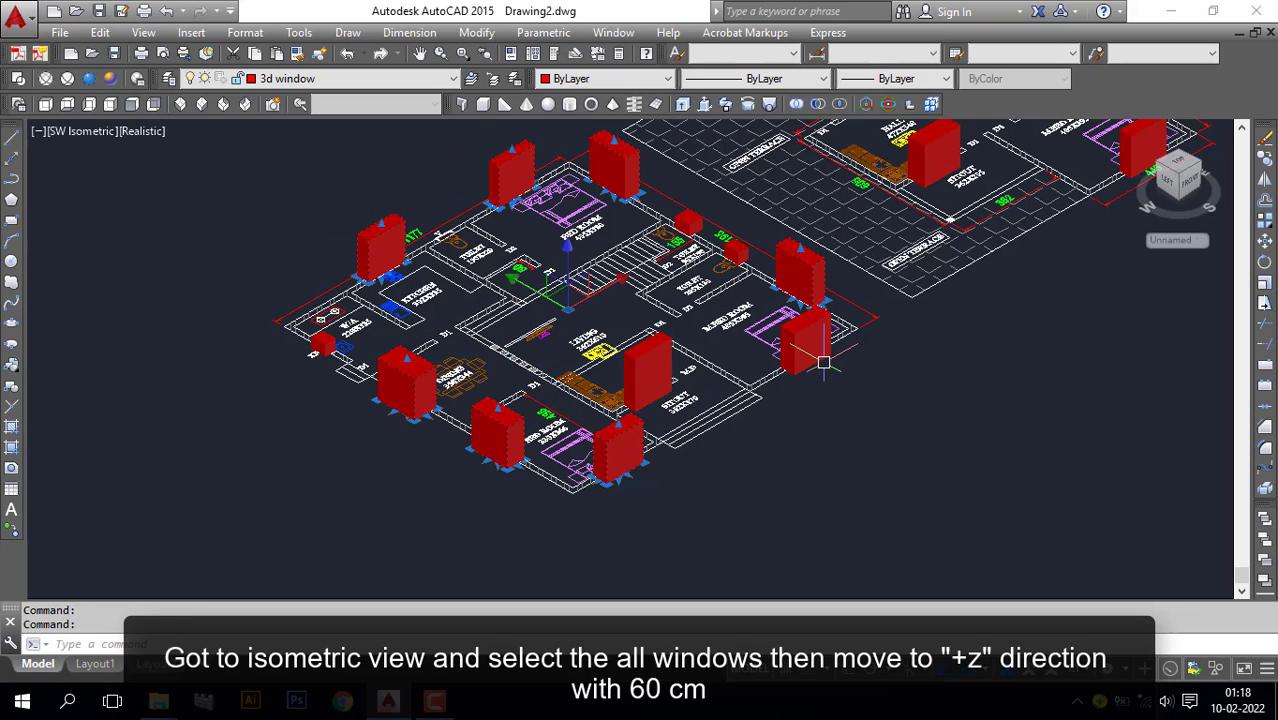
{"action": "middle_click_drag", "start_coordinate": [985, 377], "coordinate": [855, 500]}
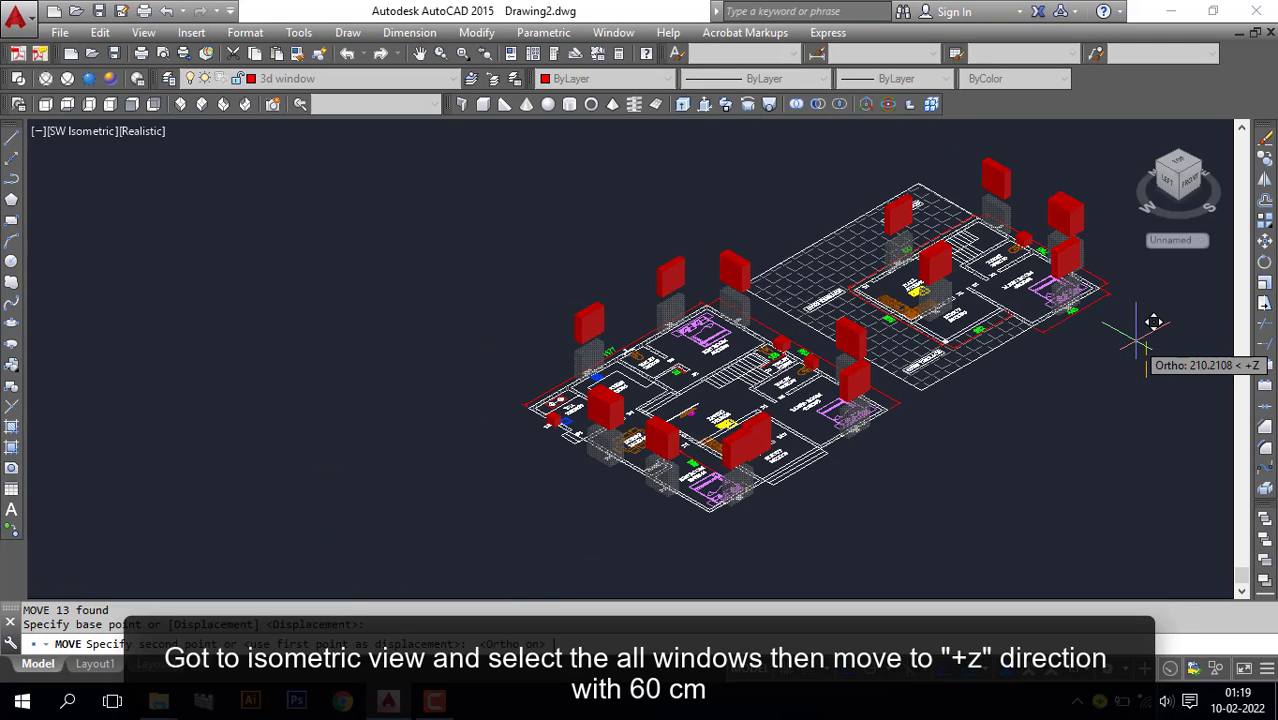
{"action": "type", "text": "60"}
{"action": "key", "text": "Return"}
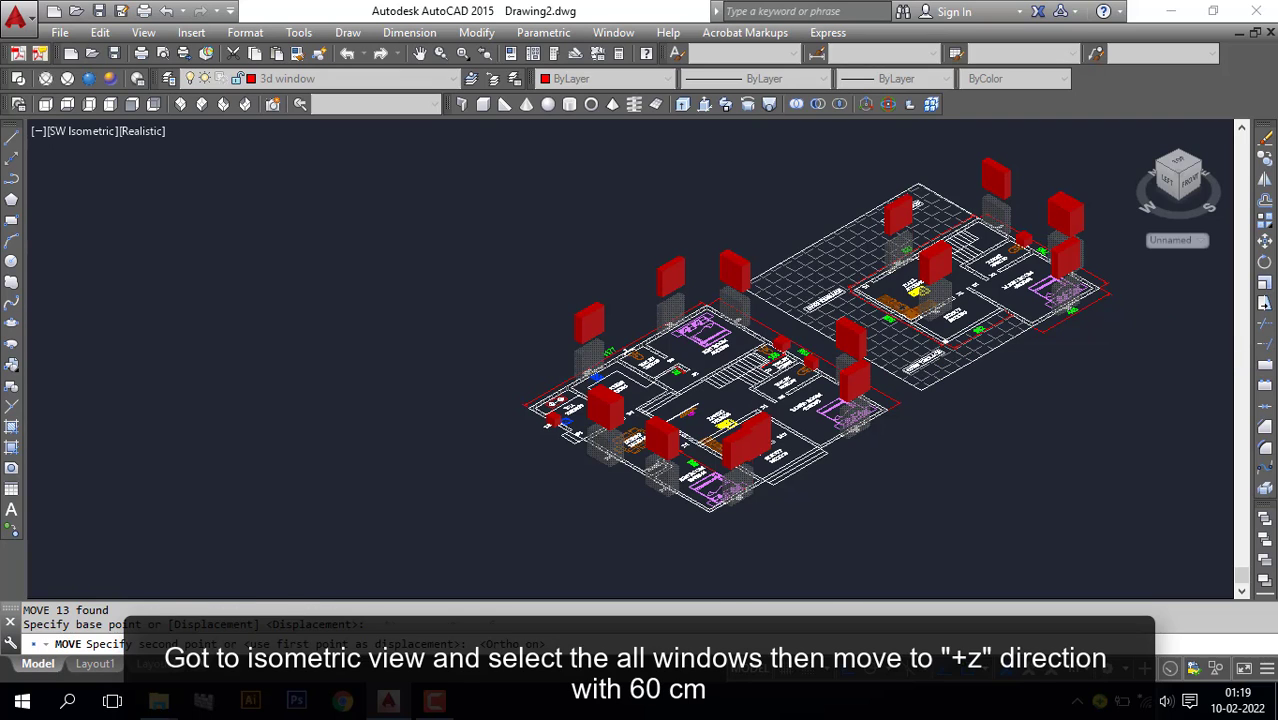
Move the FW3 window box beside the ground-floor sitout 30 in the +Z direction
{"action": "scroll", "coordinate": [767, 445], "scroll_direction": "up", "scroll_amount": 4}
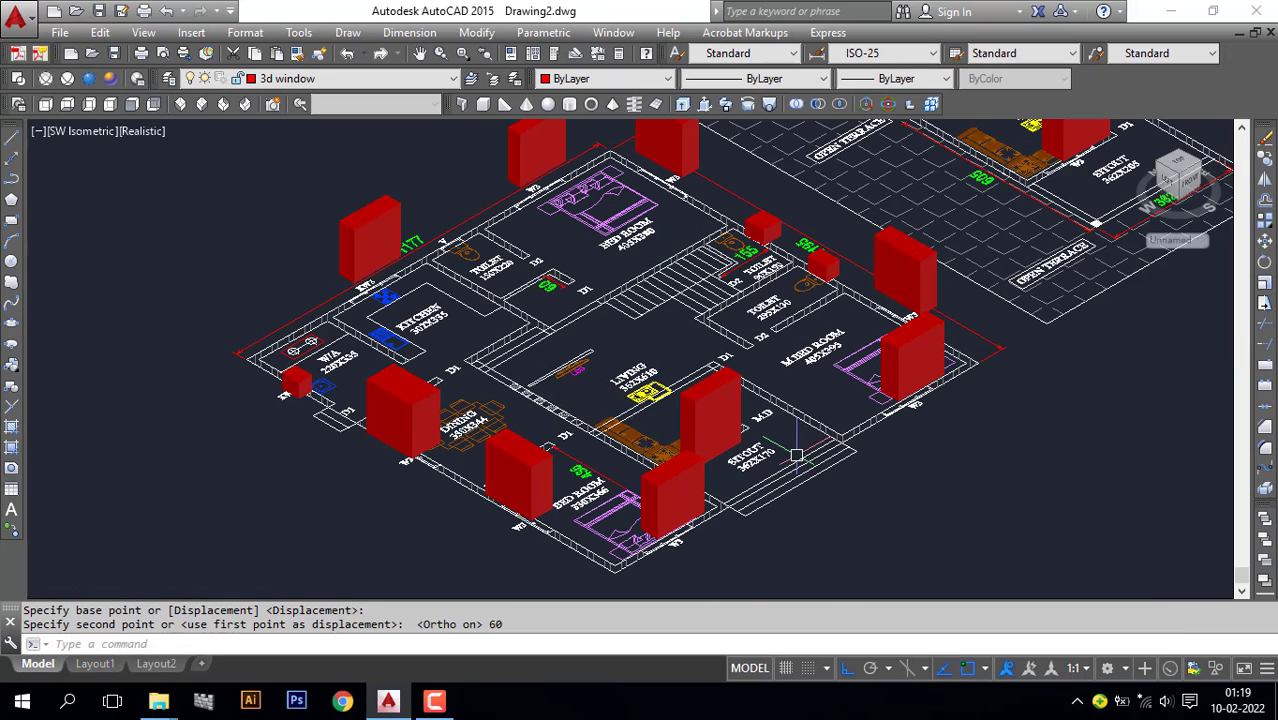
{"action": "left_click", "coordinate": [732, 424]}
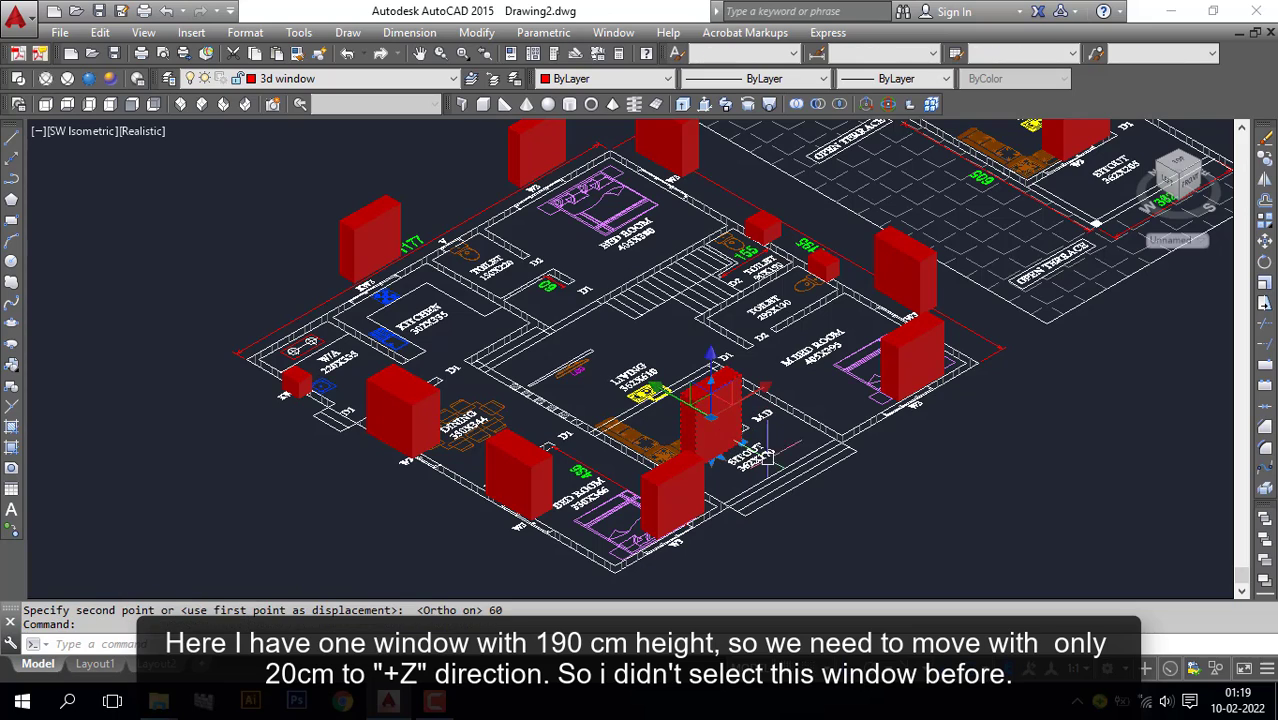
{"action": "type", "text": "m"}
{"action": "key", "text": "Return"}
{"action": "left_click", "coordinate": [882, 534]}
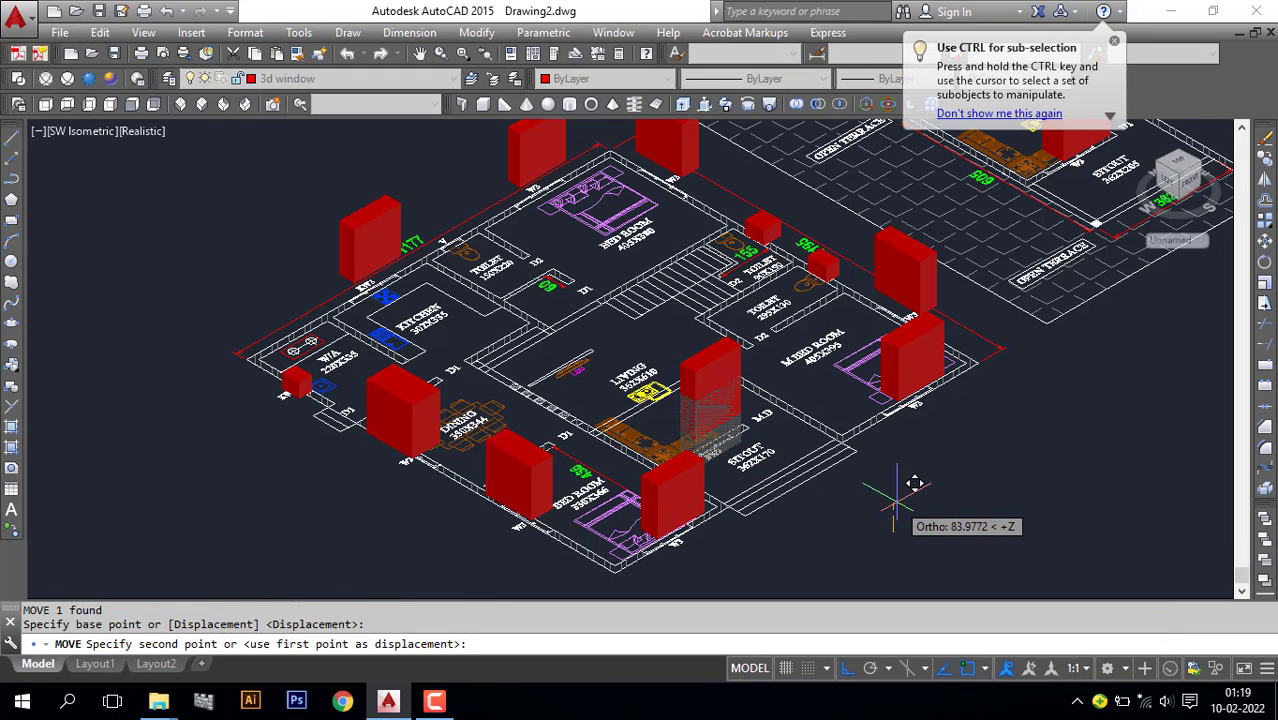
{"action": "type", "text": "30"}
{"action": "key", "text": "Return"}
Move all the ventilation boxes and the small KW1 box on both floors 165 in the +Z direction
{"action": "scroll", "coordinate": [841, 248], "scroll_direction": "up", "scroll_amount": 2}
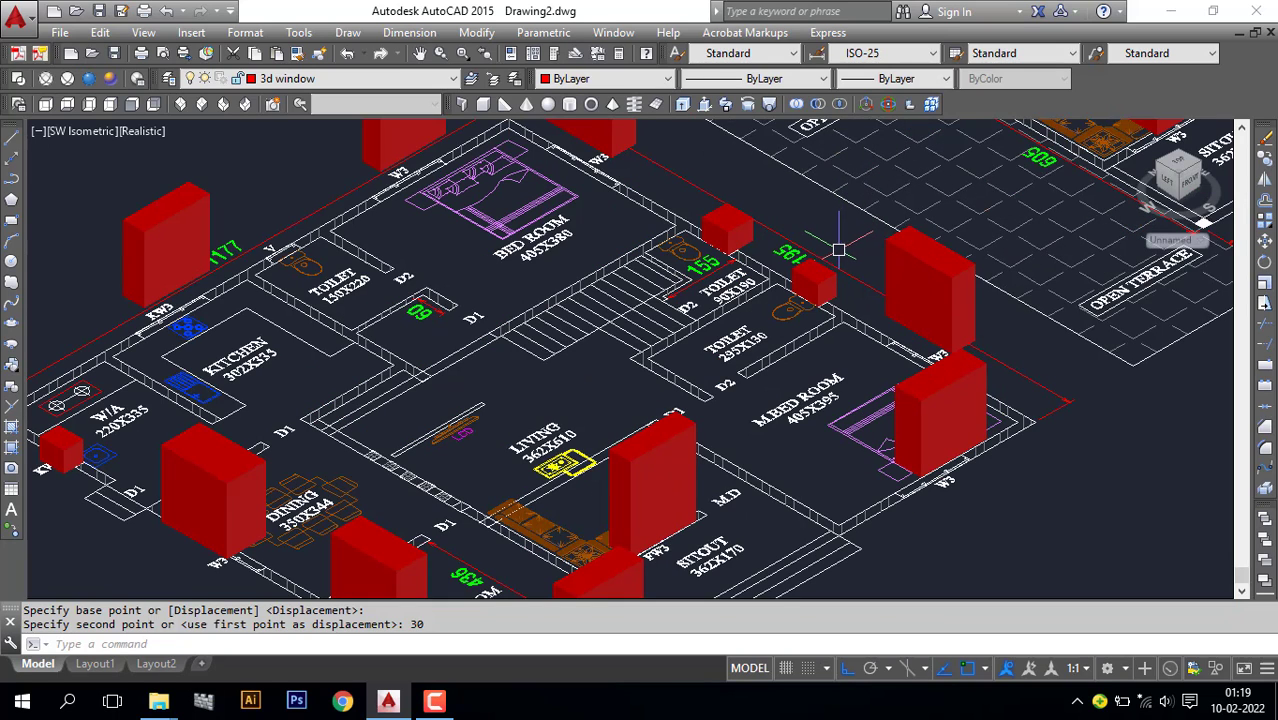
{"action": "type", "text": "m"}
{"action": "key", "text": "Return"}
{"action": "left_click", "coordinate": [812, 278]}
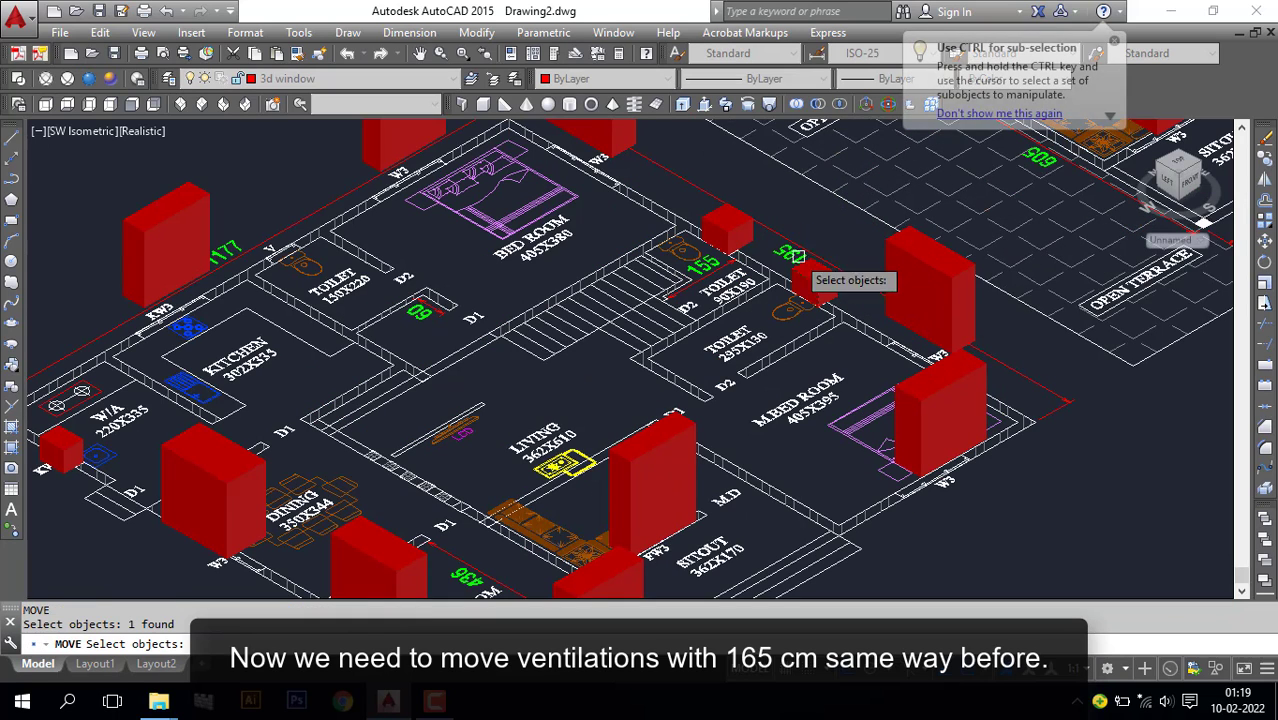
{"action": "scroll", "coordinate": [65, 434], "scroll_direction": "down", "scroll_amount": 4}
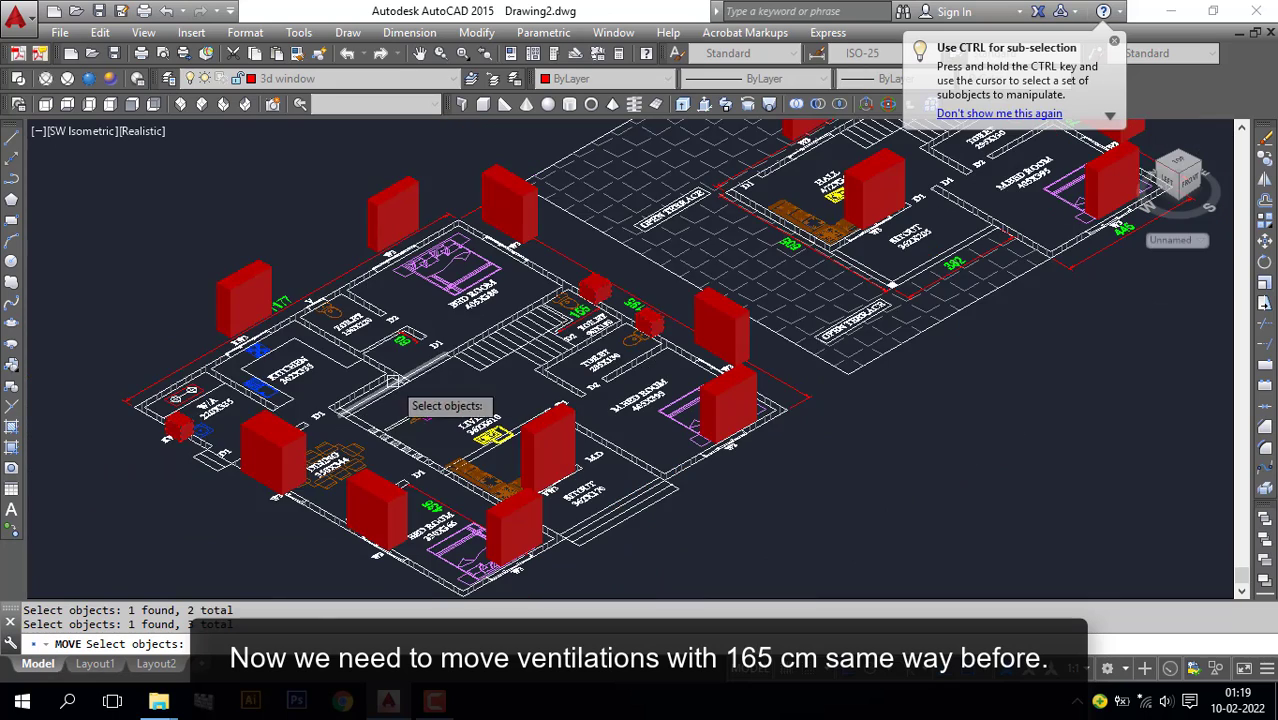
{"action": "left_click", "coordinate": [913, 163]}
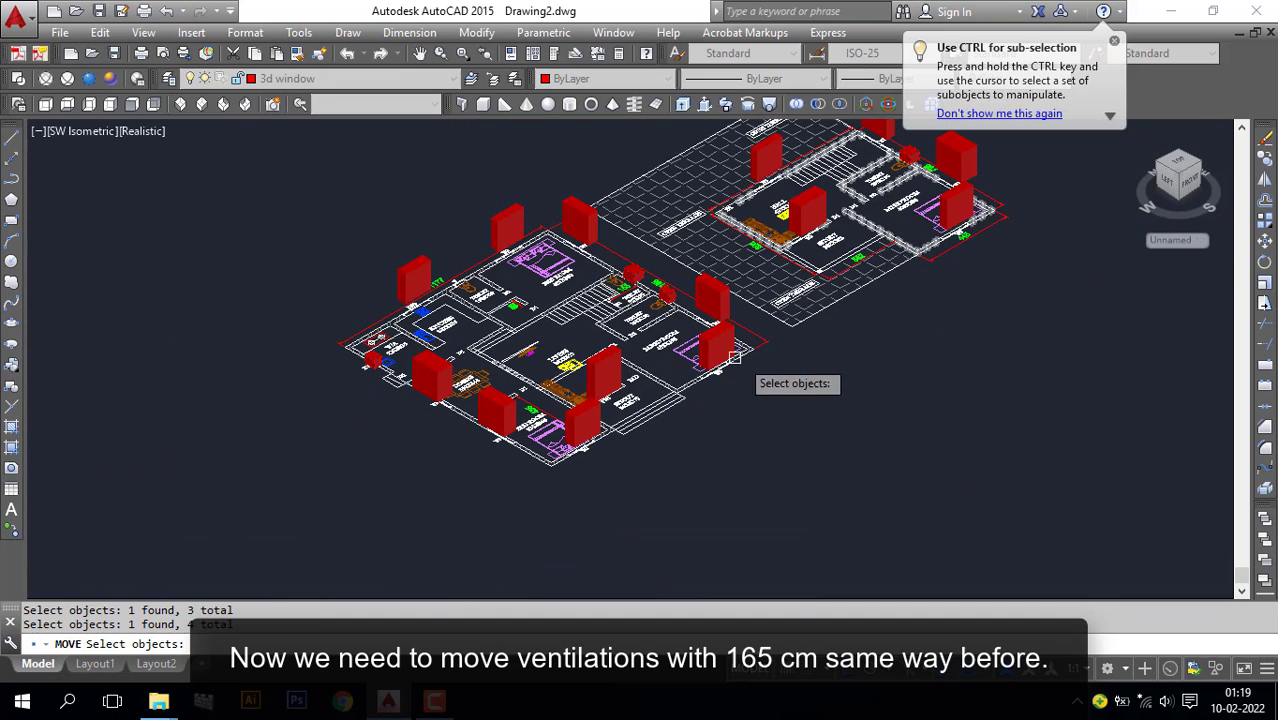
{"action": "middle_click_drag", "start_coordinate": [976, 358], "coordinate": [896, 442]}
{"action": "key", "text": "Return"}
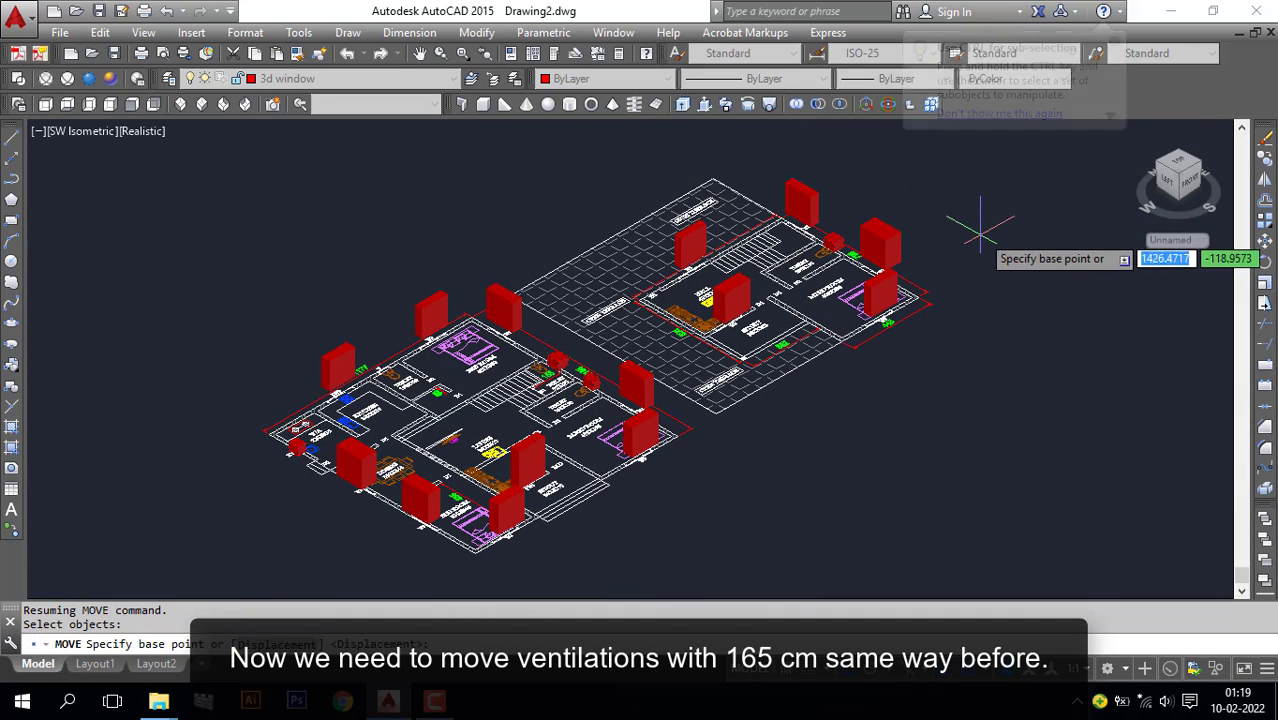
{"action": "left_click", "coordinate": [988, 210]}
{"action": "type", "text": "165"}
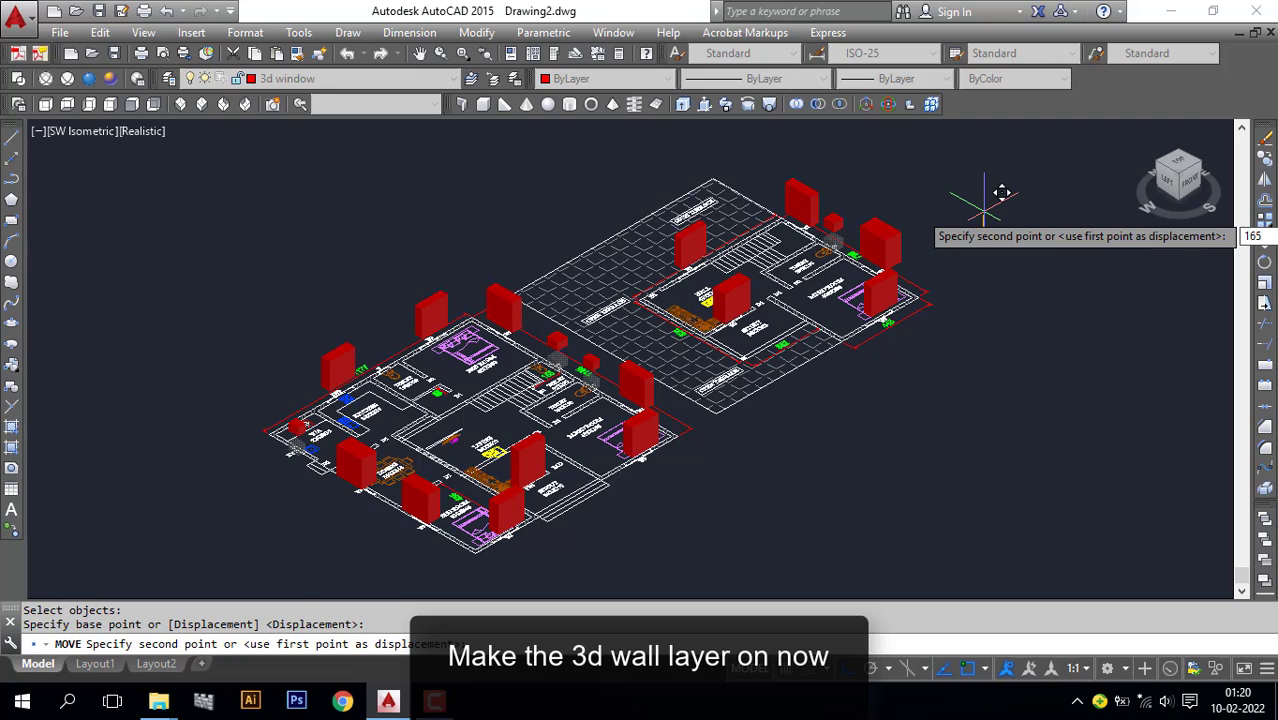
{"action": "key", "text": "Return"}
Turn on the 3d wall layer to display the walls of both floors
{"action": "scroll", "coordinate": [808, 348], "scroll_direction": "down", "scroll_amount": 3}
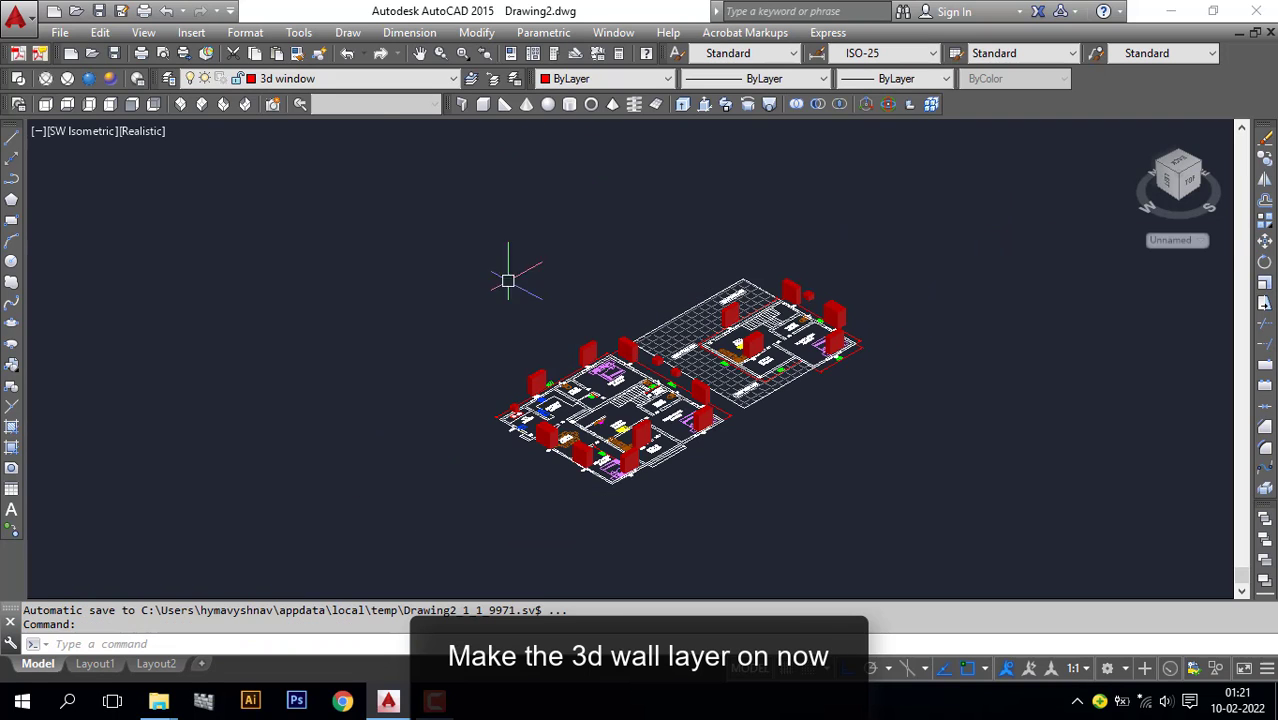
{"action": "left_click", "coordinate": [285, 80]}
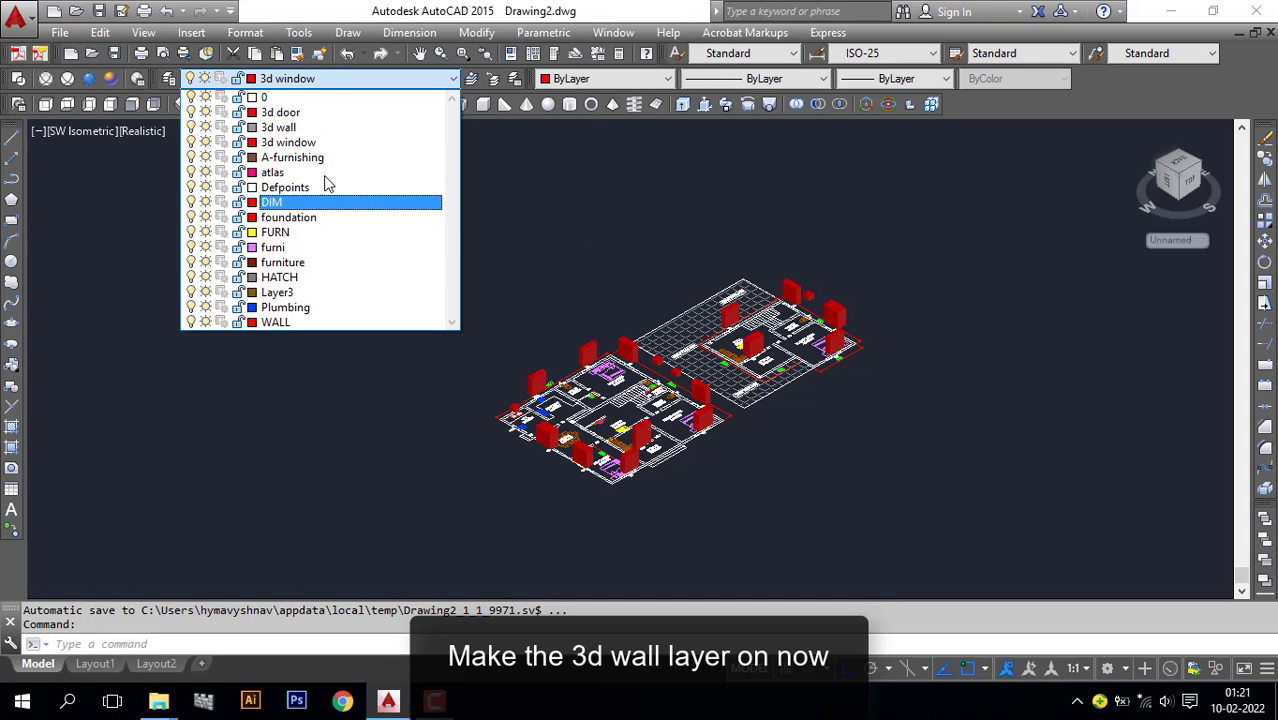
{"action": "left_click", "coordinate": [190, 127]}
{"action": "left_click", "coordinate": [565, 193]}
{"action": "scroll", "coordinate": [720, 377], "scroll_direction": "up", "scroll_amount": 4}
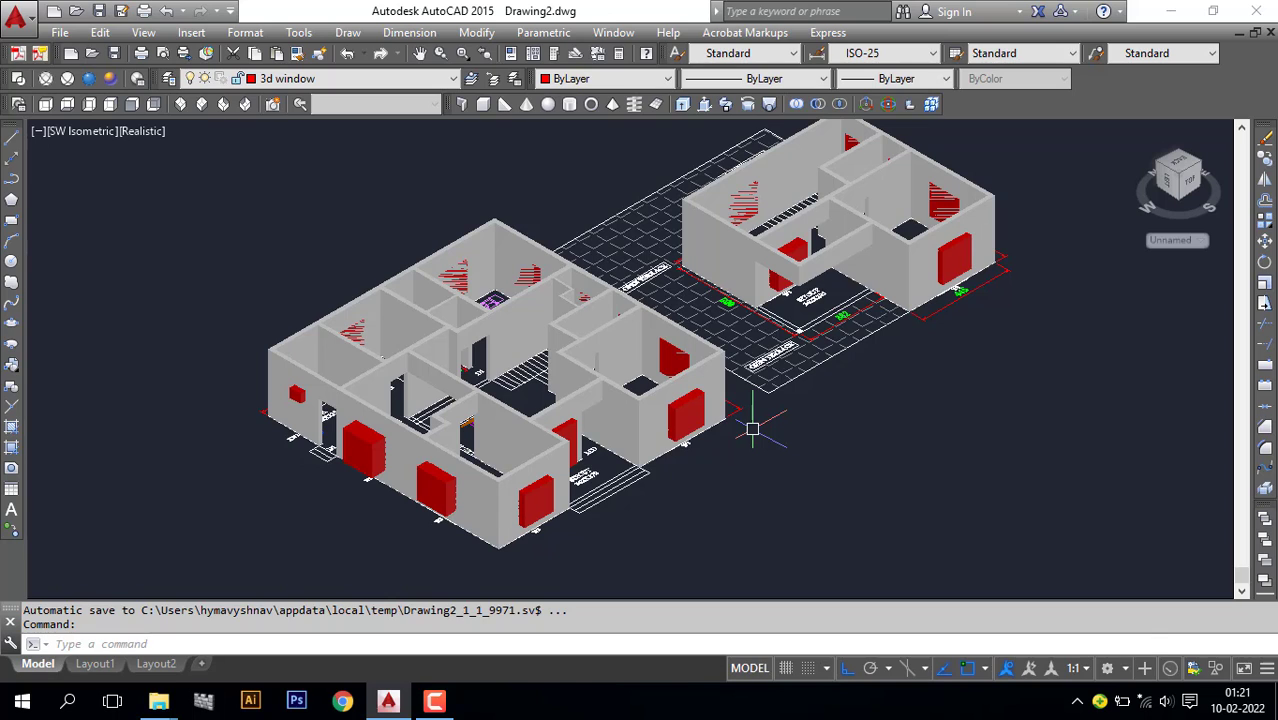
Subtract all the window and ventilation boxes from the wall solids of both floors
{"action": "type", "text": "SU"}
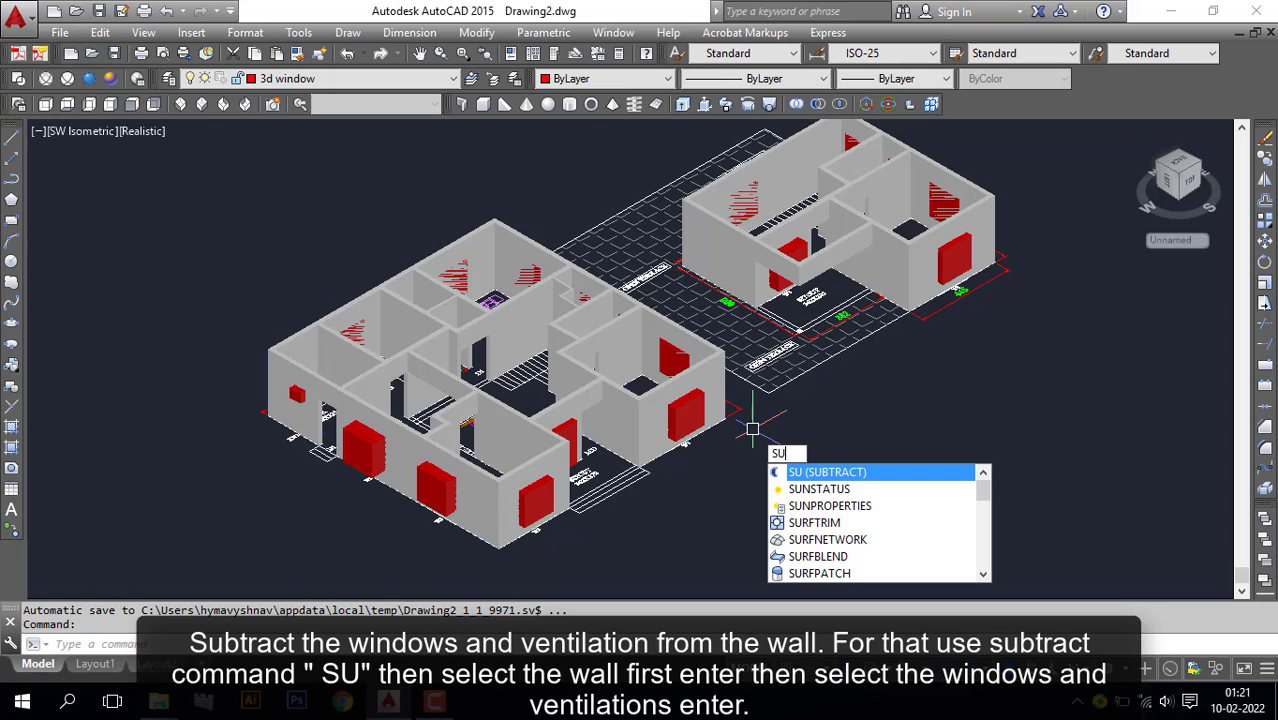
{"action": "key", "text": "Return"}
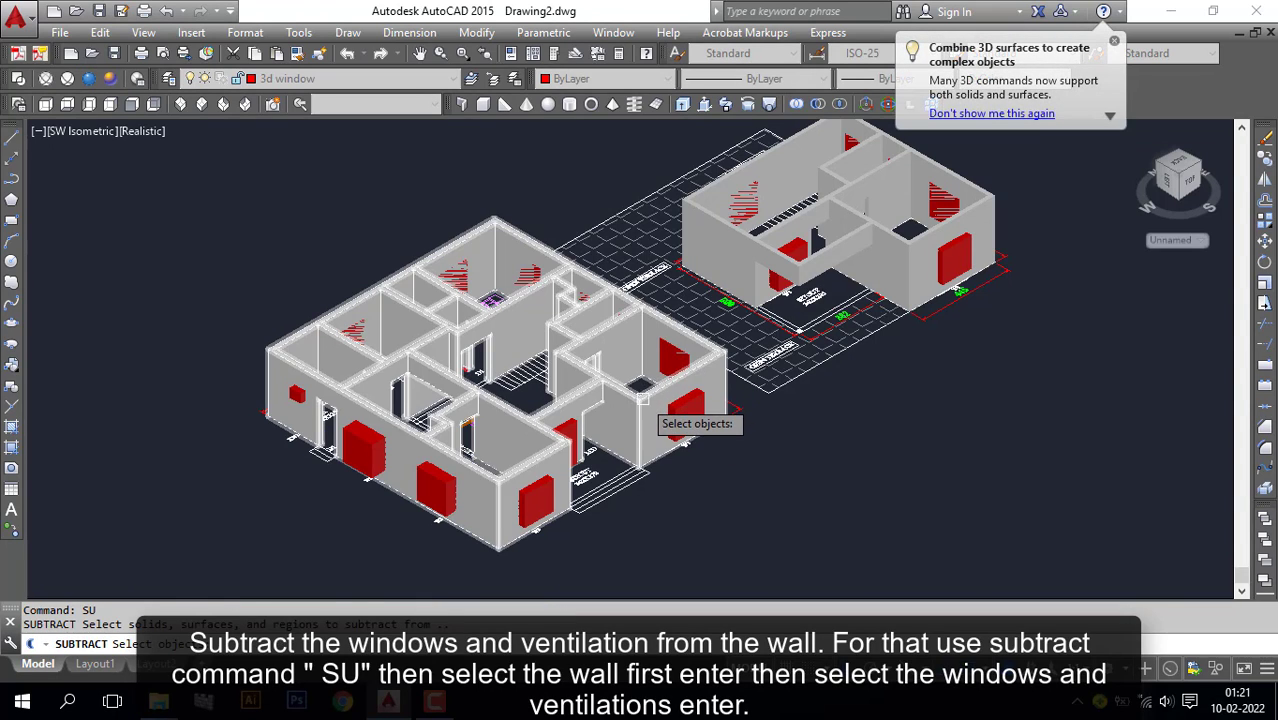
{"action": "left_click", "coordinate": [642, 398]}
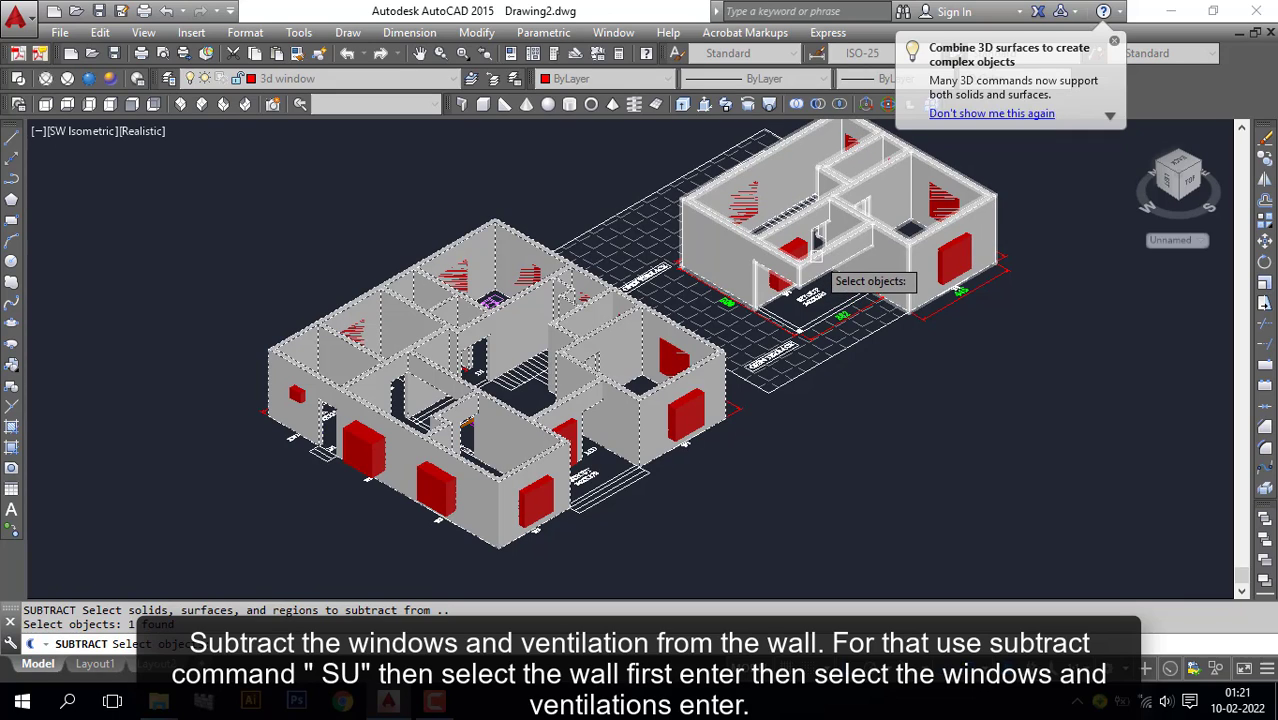
{"action": "left_click", "coordinate": [817, 256]}
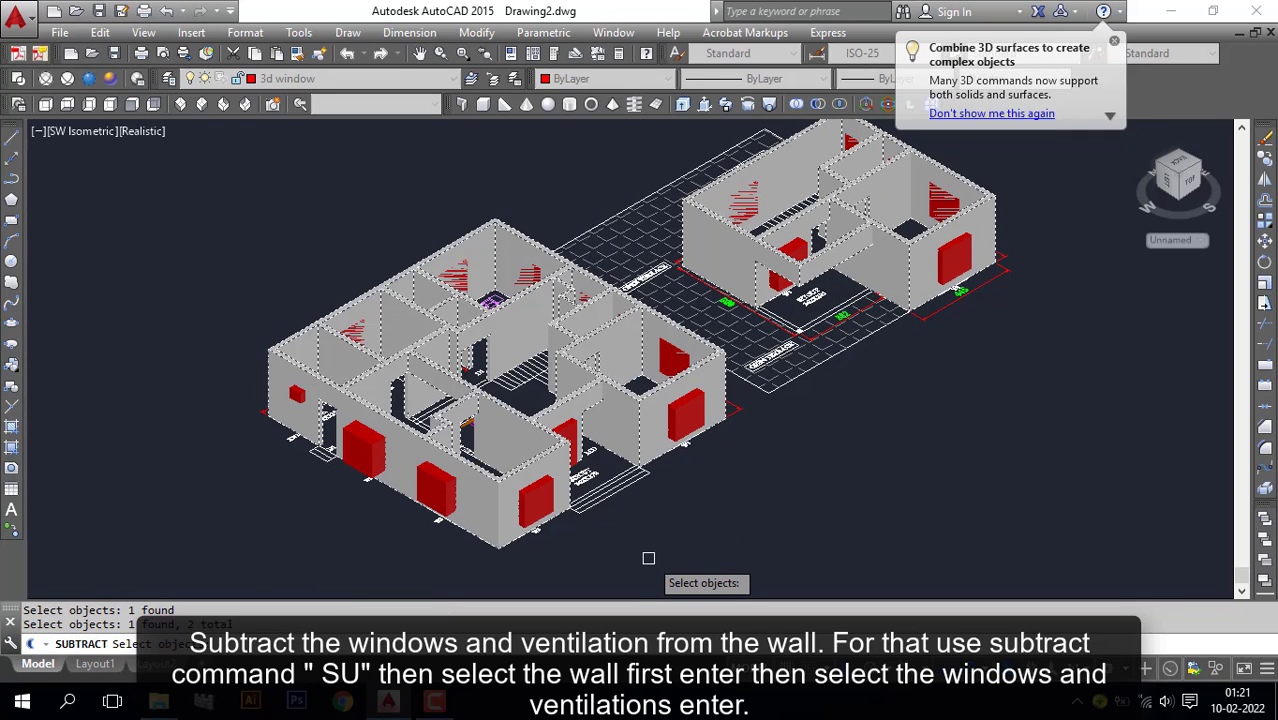
{"action": "key", "text": "Return"}
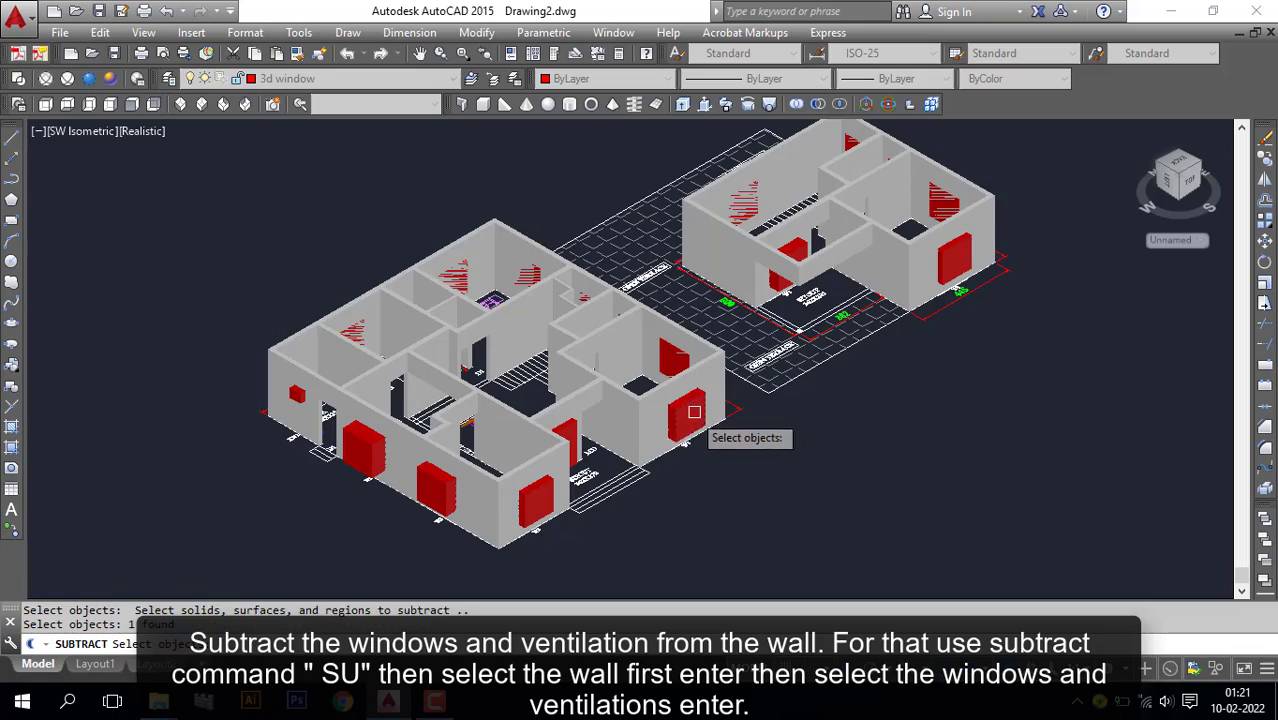
{"action": "middle_click_drag", "start_coordinate": [694, 411], "coordinate": [858, 321], "text": "shift"}
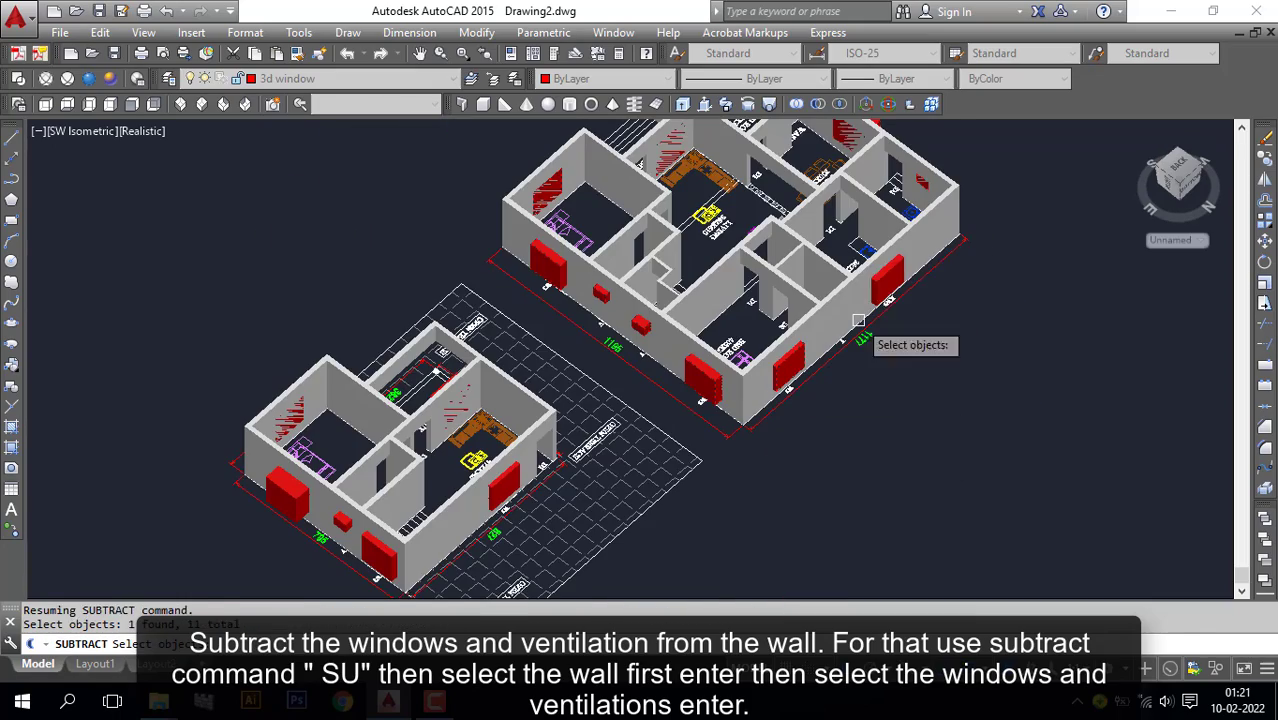
{"action": "middle_click_drag", "start_coordinate": [344, 535], "coordinate": [550, 427], "text": "shift"}
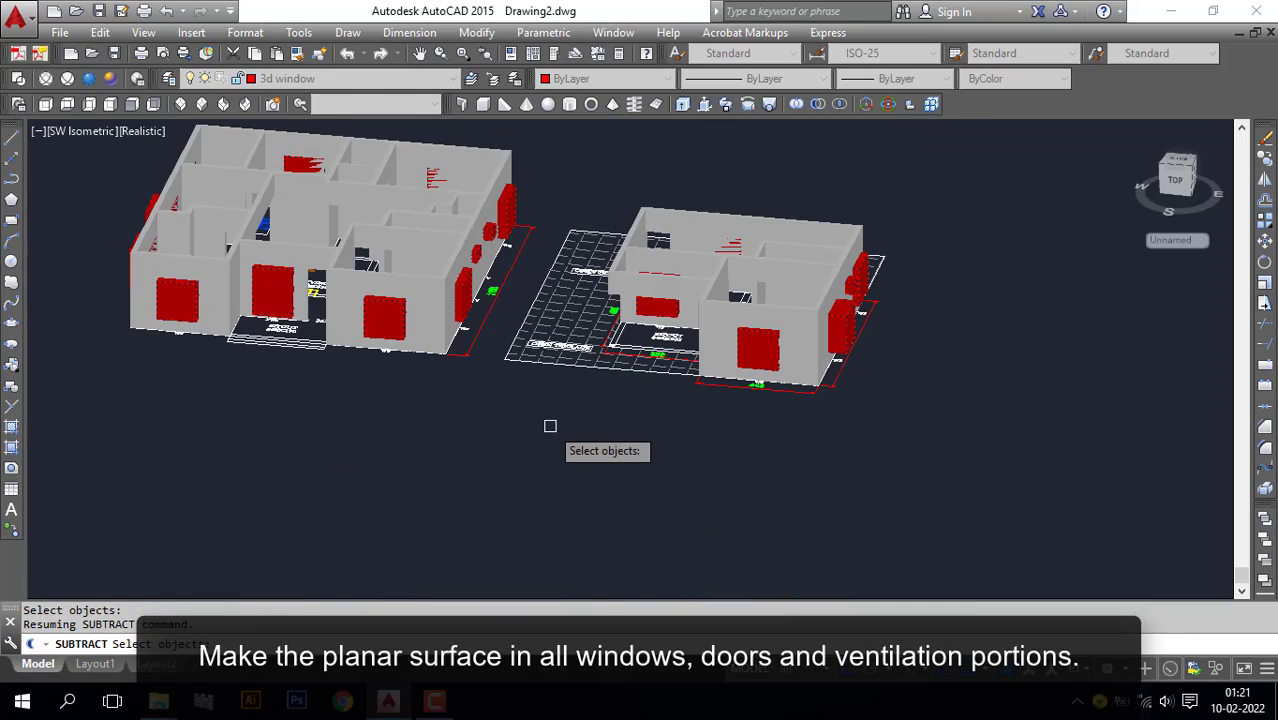
{"action": "key", "text": "Return"}
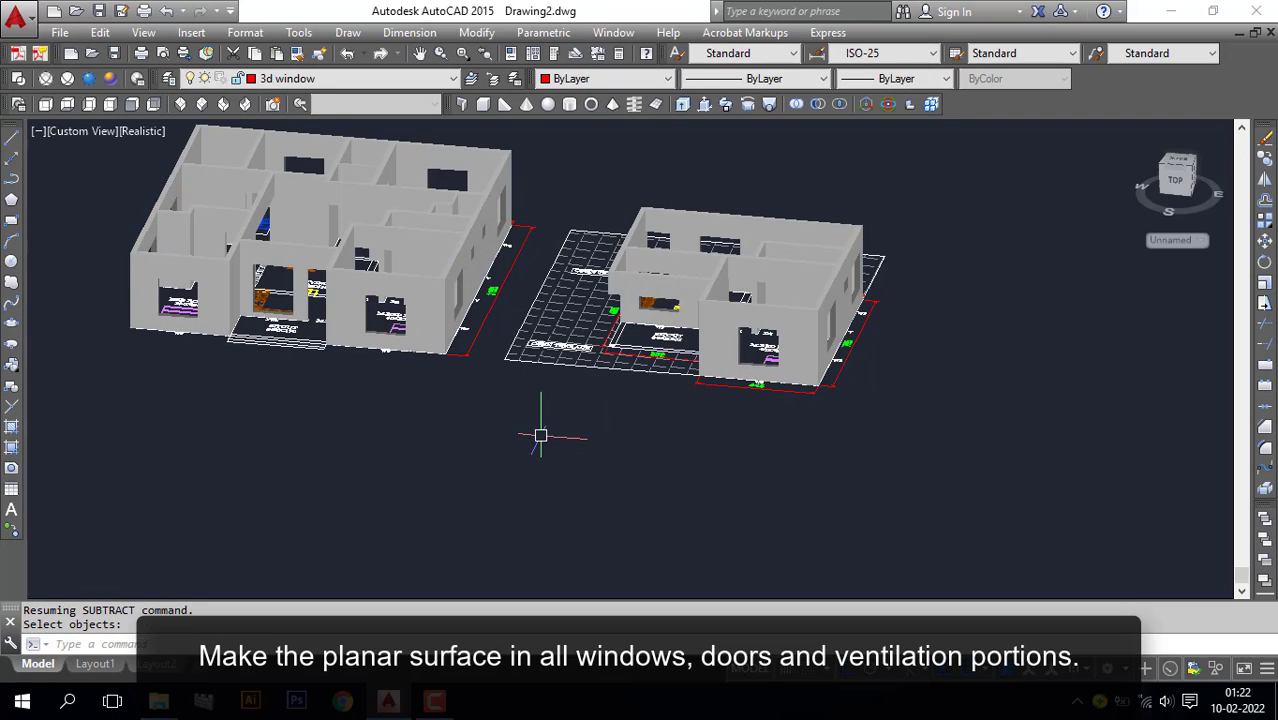
With Dynamic UCS on, create a planar surface across the sitout-side W3 opening of the ground-floor corner bedroom using PLANESURF
{"action": "middle_click_drag", "start_coordinate": [540, 436], "coordinate": [262, 349], "text": "shift"}
{"action": "type", "text": "pla"}
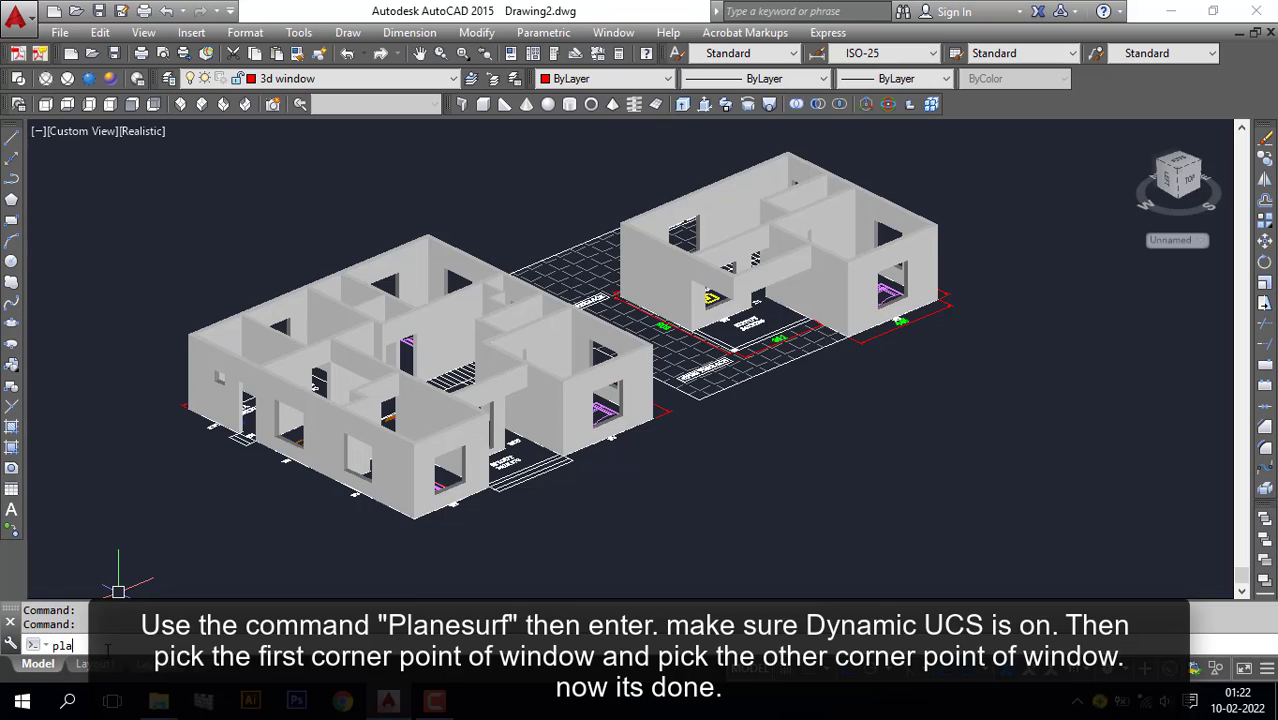
{"action": "type", "text": "nesurf"}
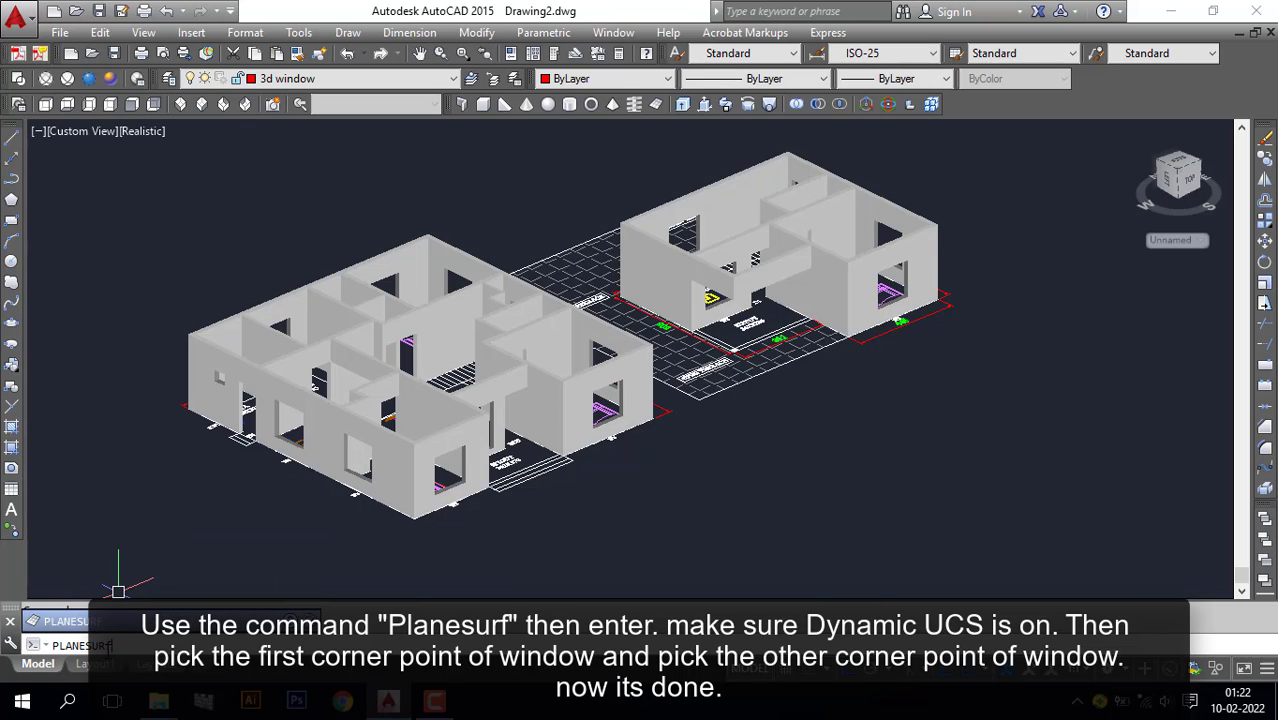
{"action": "key", "text": "Return"}
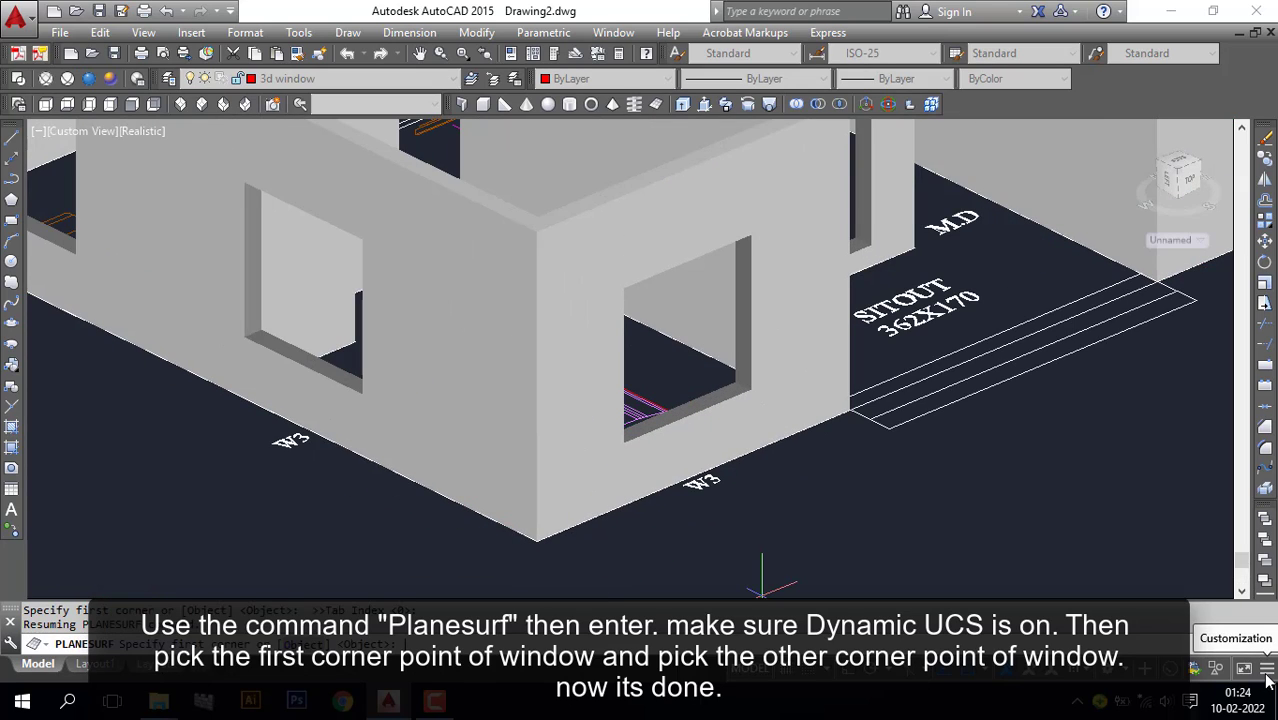
{"action": "left_click", "coordinate": [1267, 670]}
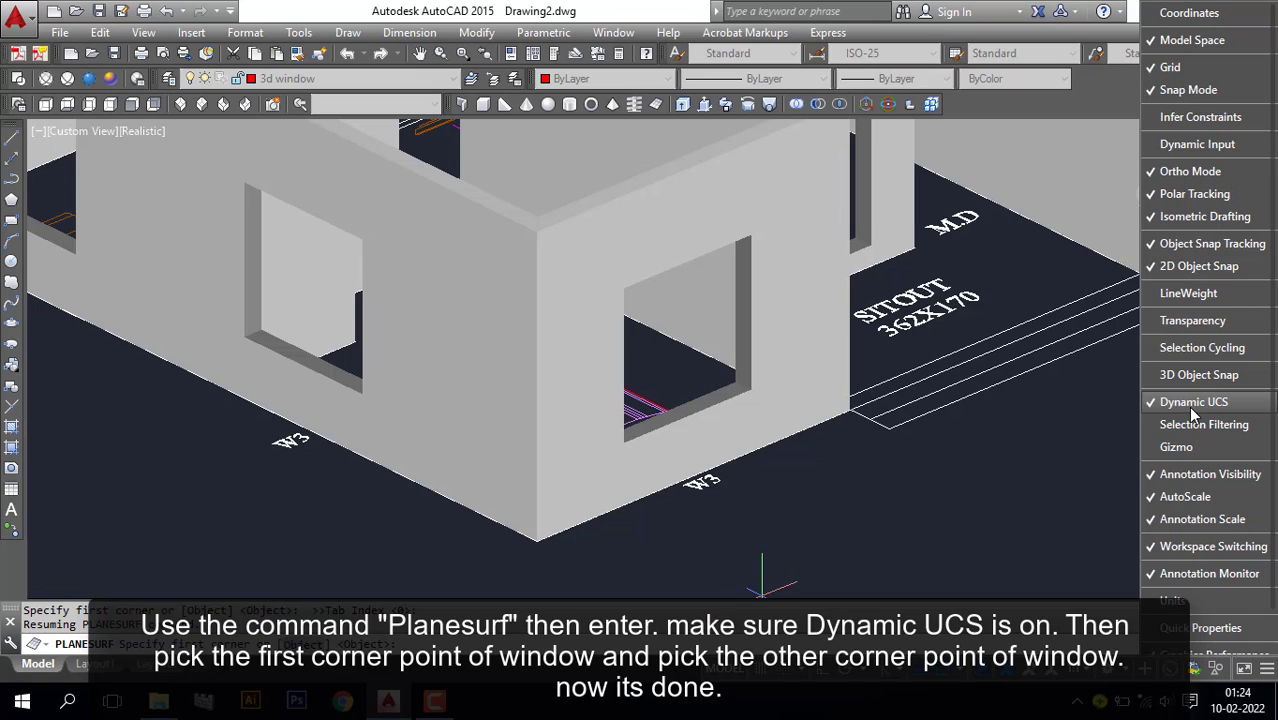
{"action": "left_click", "coordinate": [752, 527]}
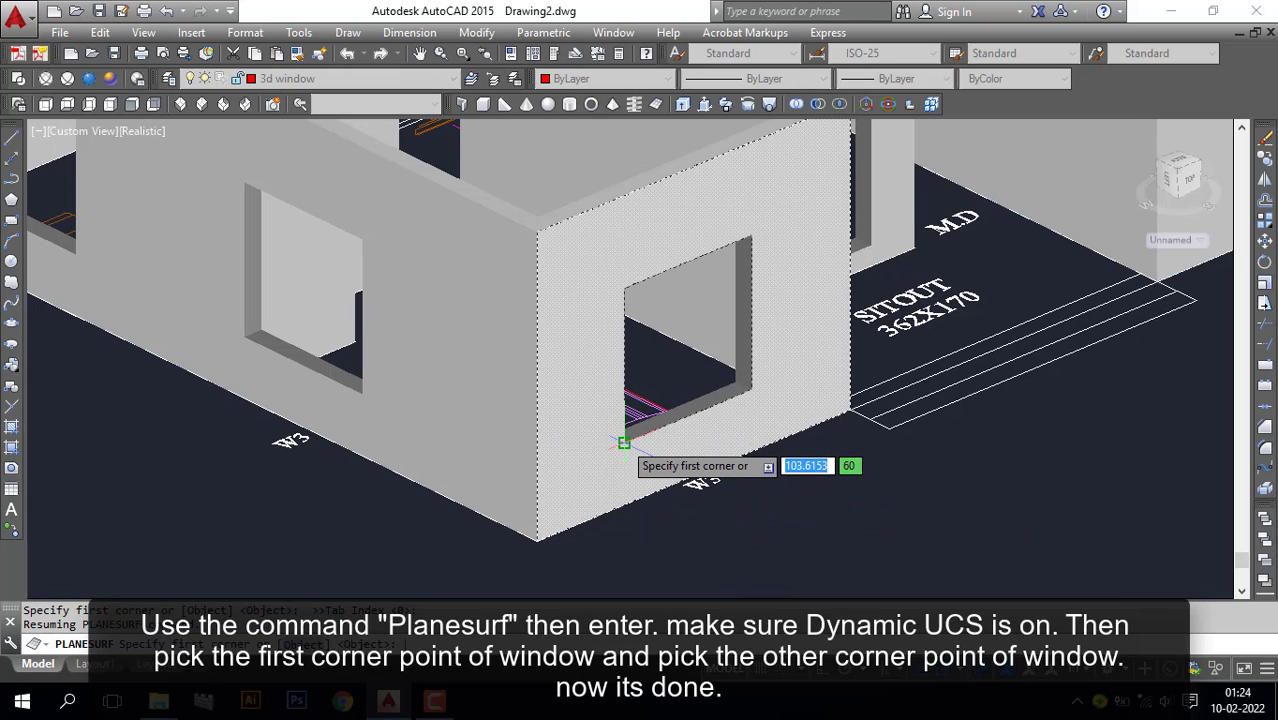
{"action": "left_click", "coordinate": [624, 441]}
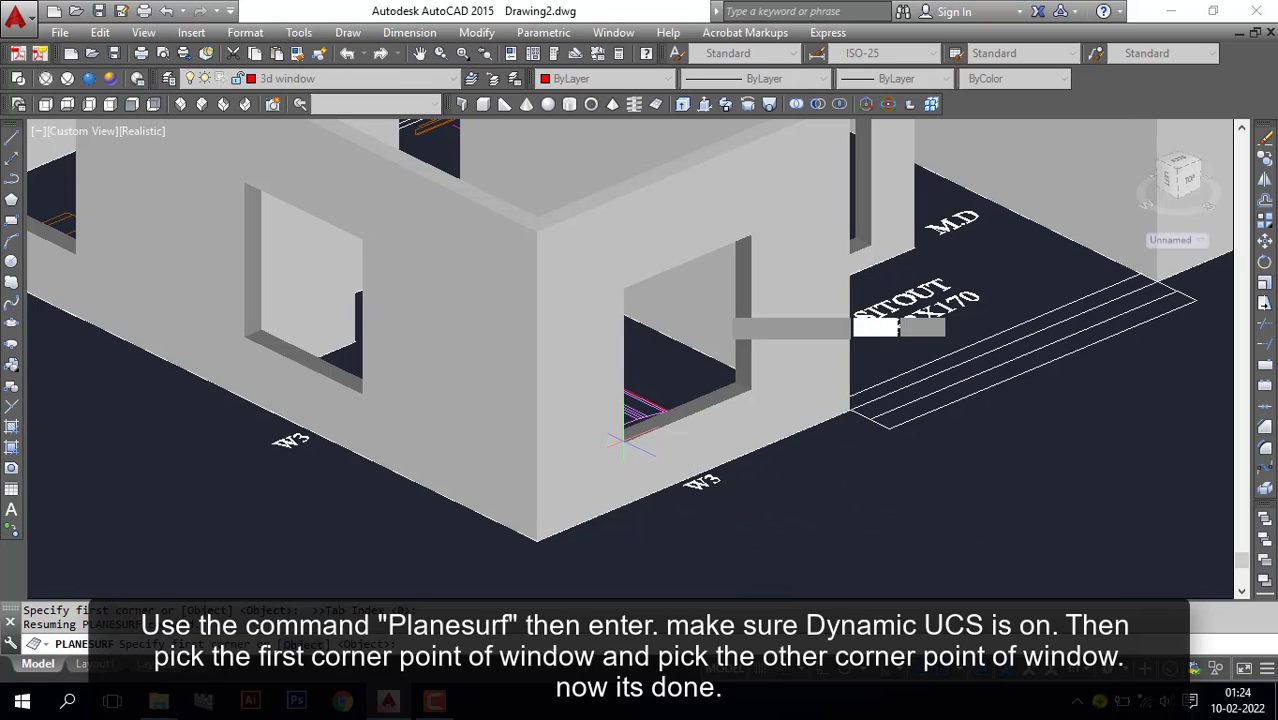
{"action": "left_click", "coordinate": [752, 234]}
Cover the remaining W3 window openings and the D1 door opening along the ground-floor dining-side wall with planar surfaces
{"action": "key", "text": "Return"}
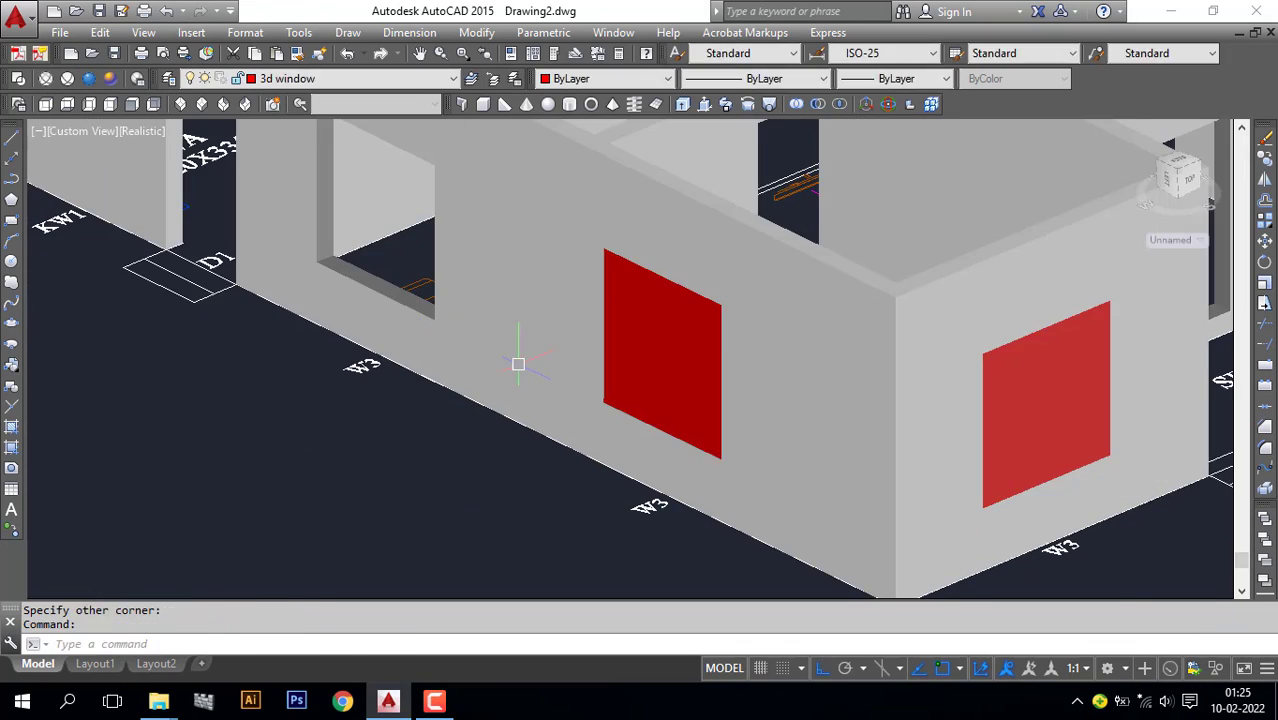
{"action": "key", "text": "Return"}
{"action": "left_click", "coordinate": [434, 319]}
{"action": "middle_click_drag", "start_coordinate": [450, 287], "coordinate": [491, 398]}
{"action": "key", "text": "Escape"}
{"action": "key", "text": "Return"}
{"action": "left_click", "coordinate": [475, 430]}
{"action": "left_click", "coordinate": [358, 221]}
{"action": "key", "text": "Return"}
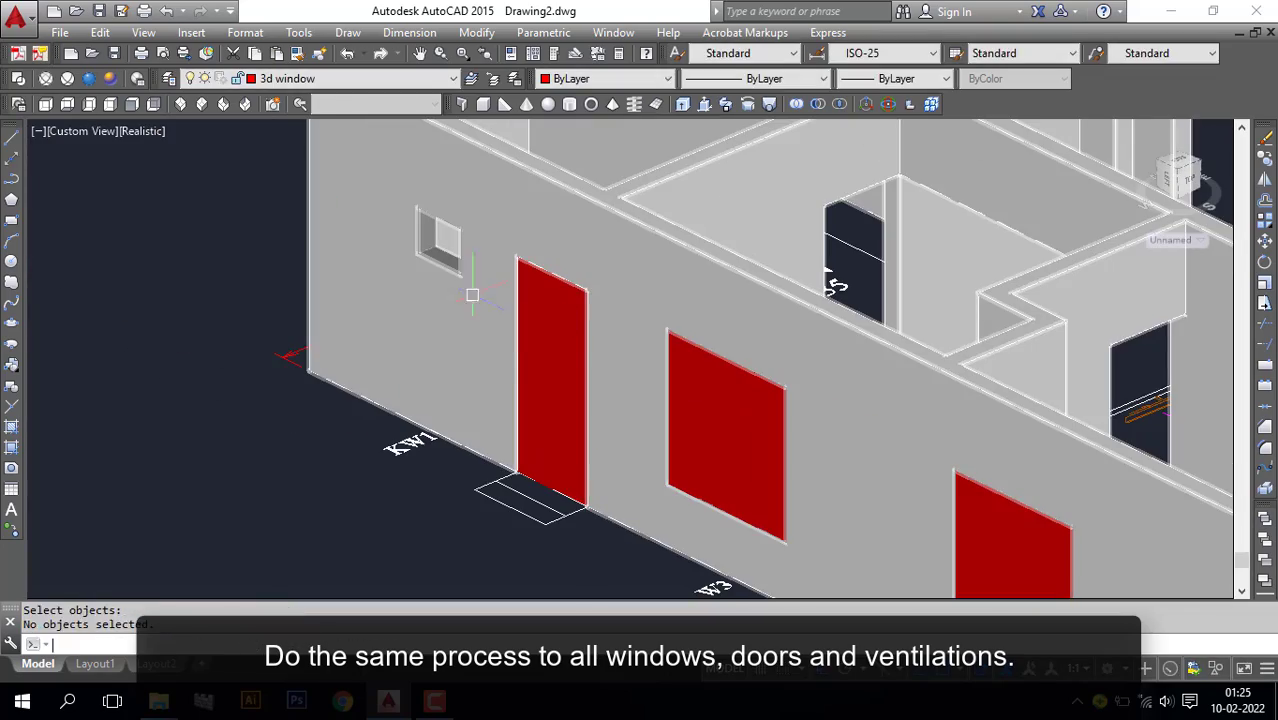
Cover the FW3 window and M.D door openings at the ground-floor sitout with planar surfaces
{"action": "key", "text": "Return"}
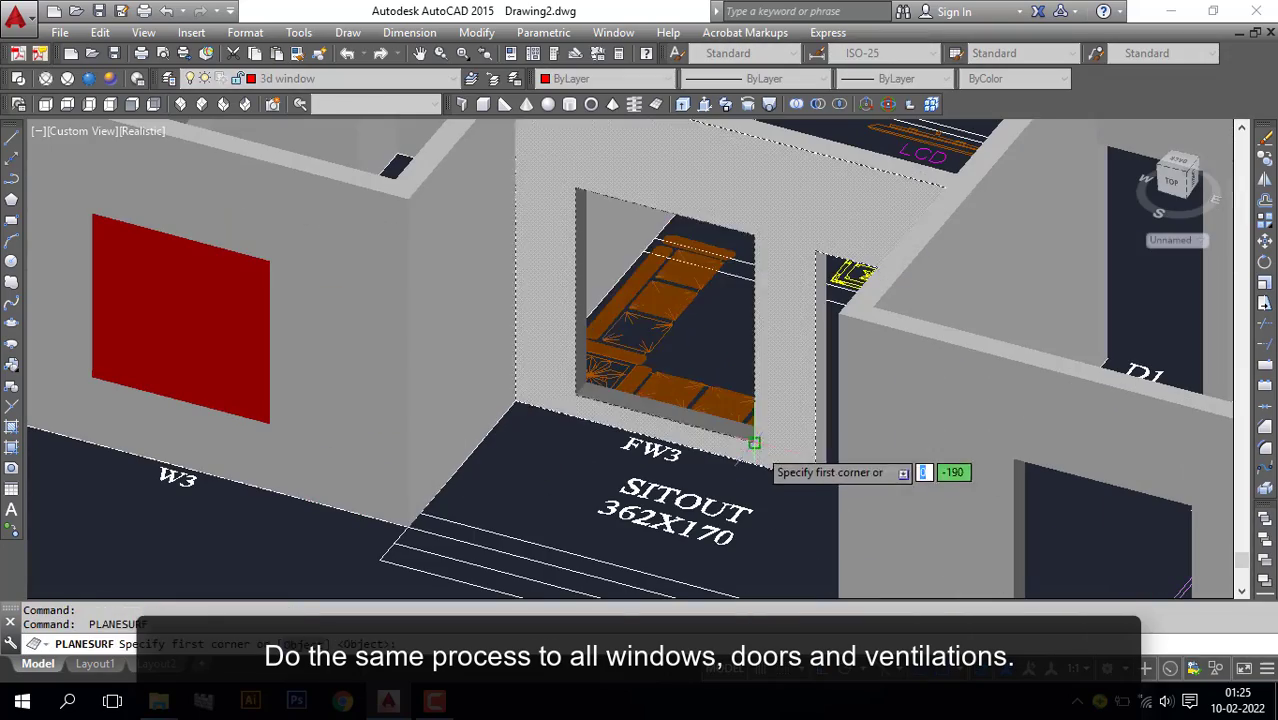
{"action": "left_click", "coordinate": [758, 410]}
{"action": "left_click", "coordinate": [578, 192]}
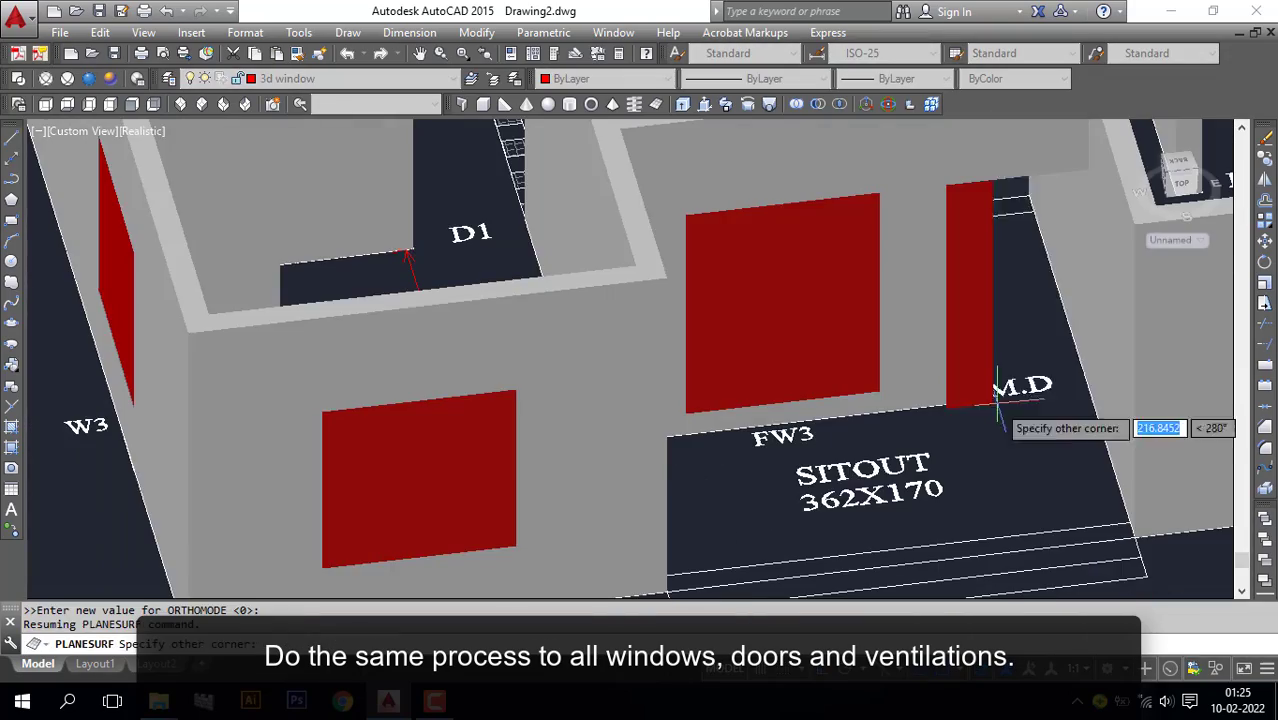
{"action": "middle_click_drag", "start_coordinate": [1033, 414], "coordinate": [683, 447]}
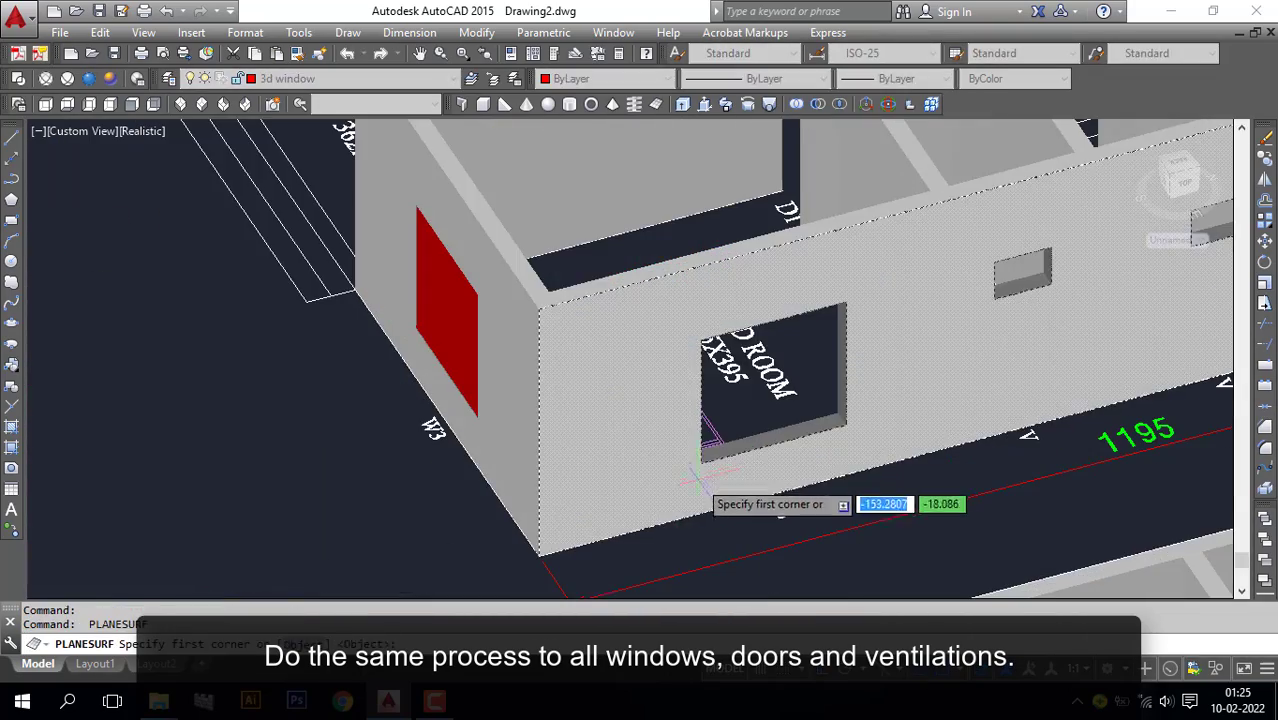
Cover the W3 window and V ventilation openings along the 1195-long ground-floor wall with planar surfaces
{"action": "left_click", "coordinate": [702, 428]}
{"action": "left_click", "coordinate": [845, 323]}
{"action": "key", "text": "Return"}
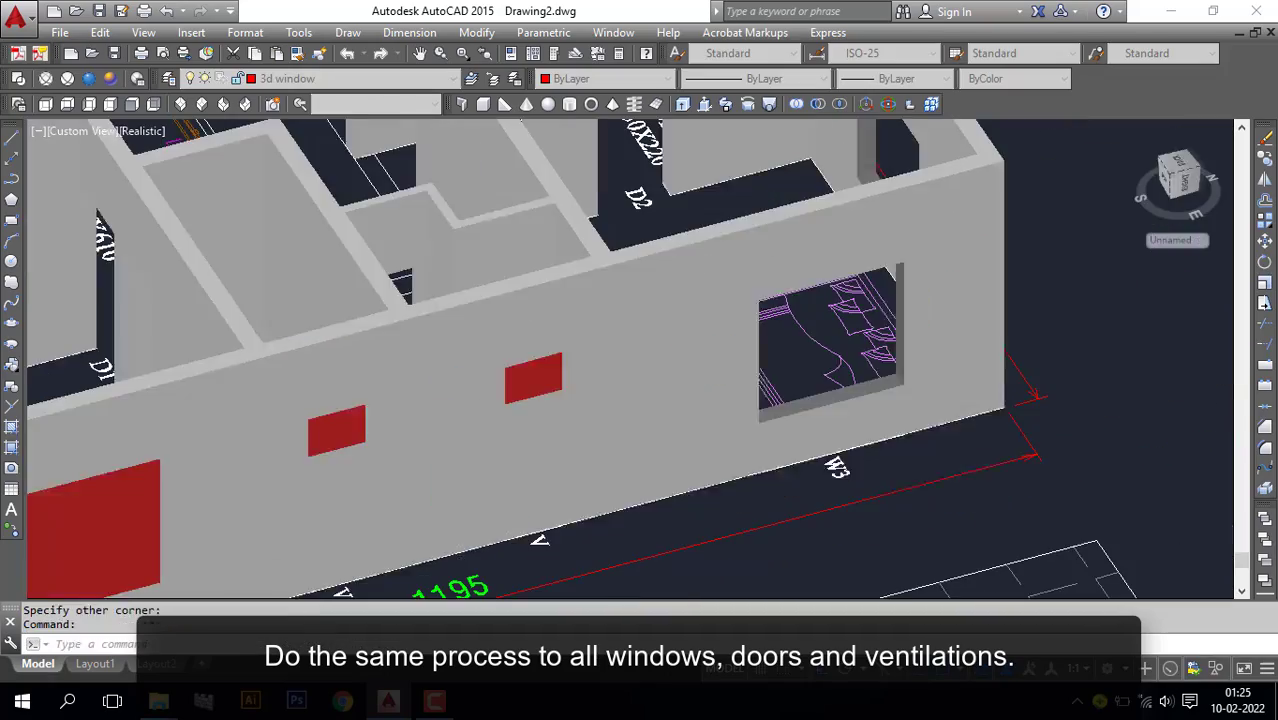
{"action": "left_click", "coordinate": [882, 412]}
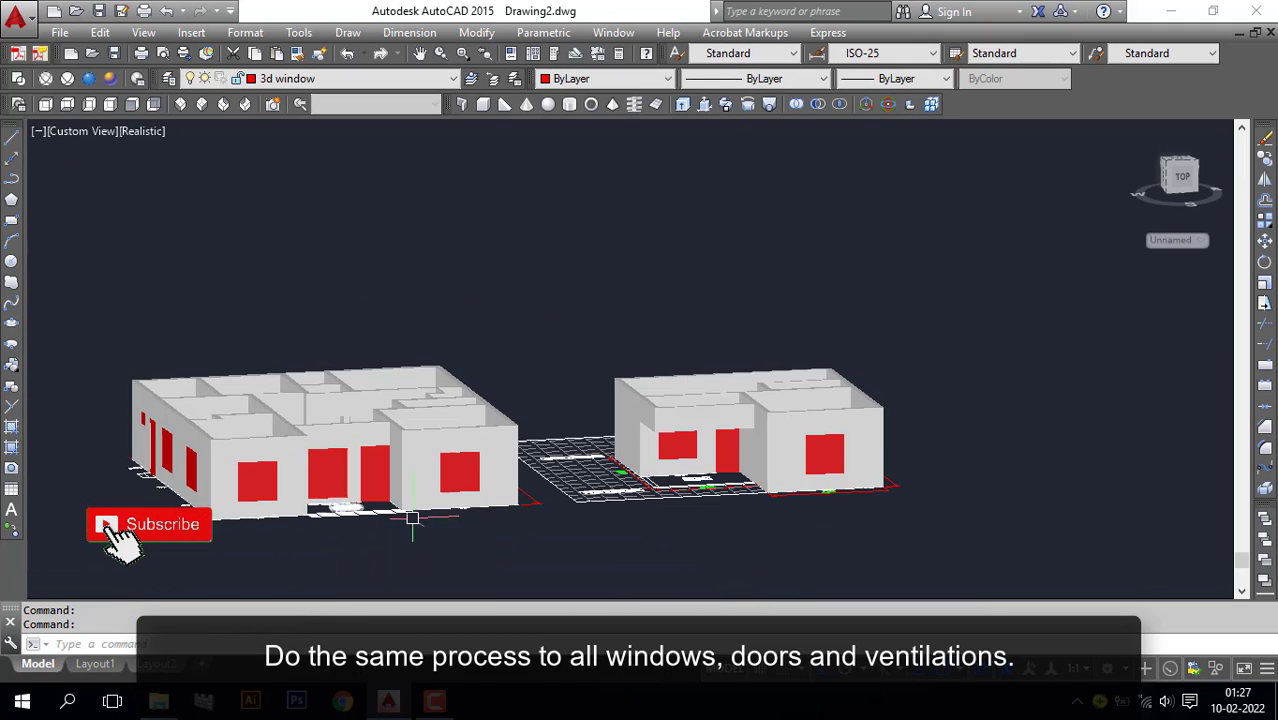
Inspect the window, door and ventilation surfaces on both floors from several angles
{"action": "middle_click_drag", "start_coordinate": [412, 518], "coordinate": [576, 515], "text": "shift"}
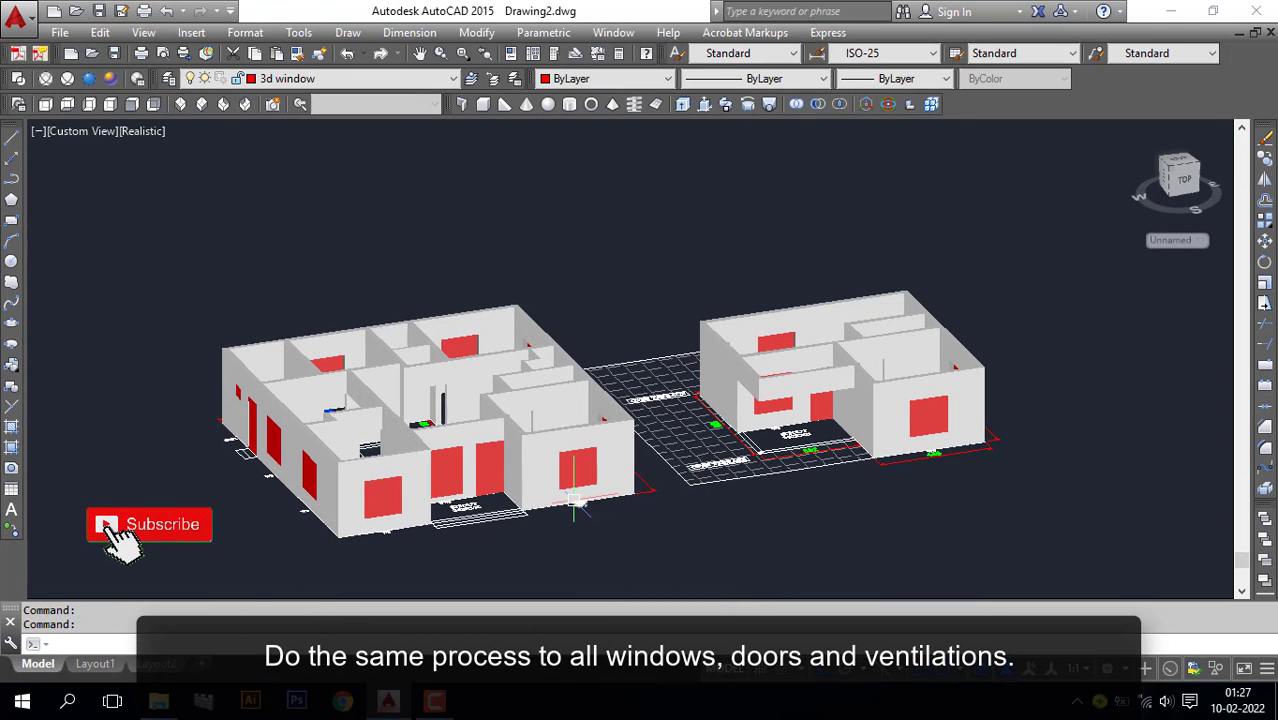
{"action": "scroll", "coordinate": [560, 518], "scroll_direction": "down", "scroll_amount": 3}
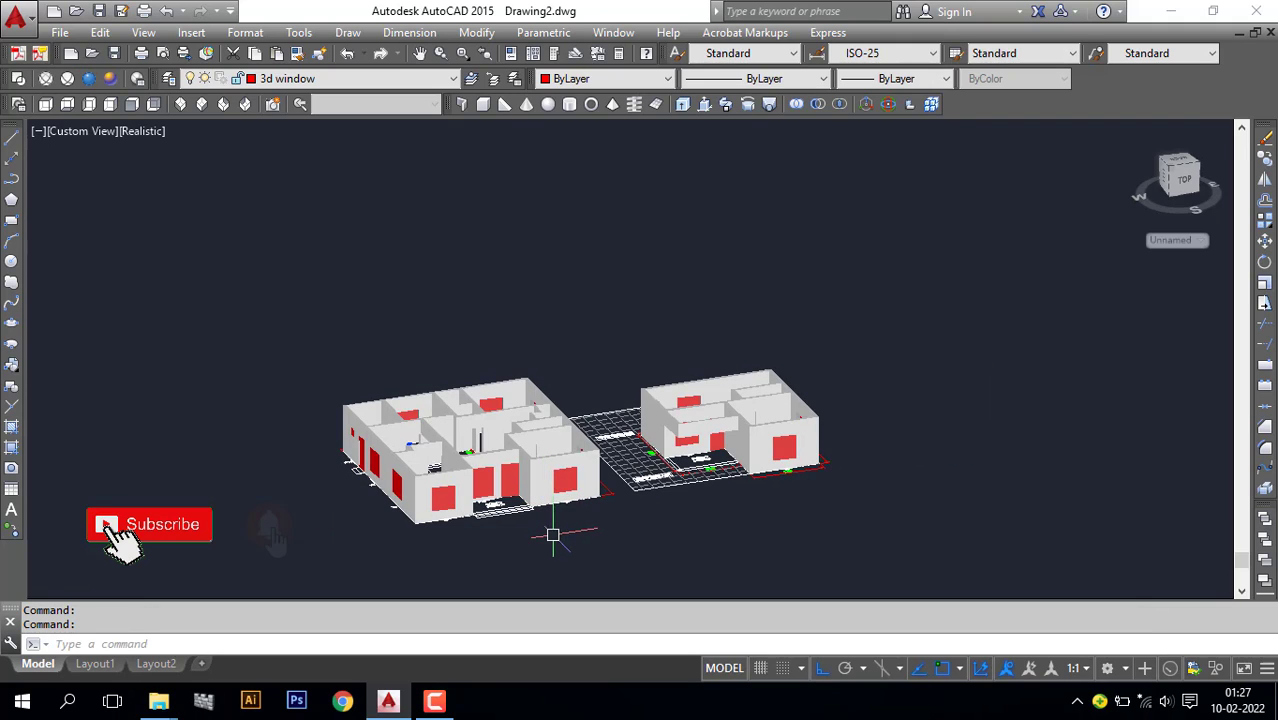
{"action": "middle_click_drag", "start_coordinate": [550, 528], "coordinate": [595, 480], "text": "shift"}
{"action": "scroll", "coordinate": [594, 462], "scroll_direction": "up", "scroll_amount": 5}
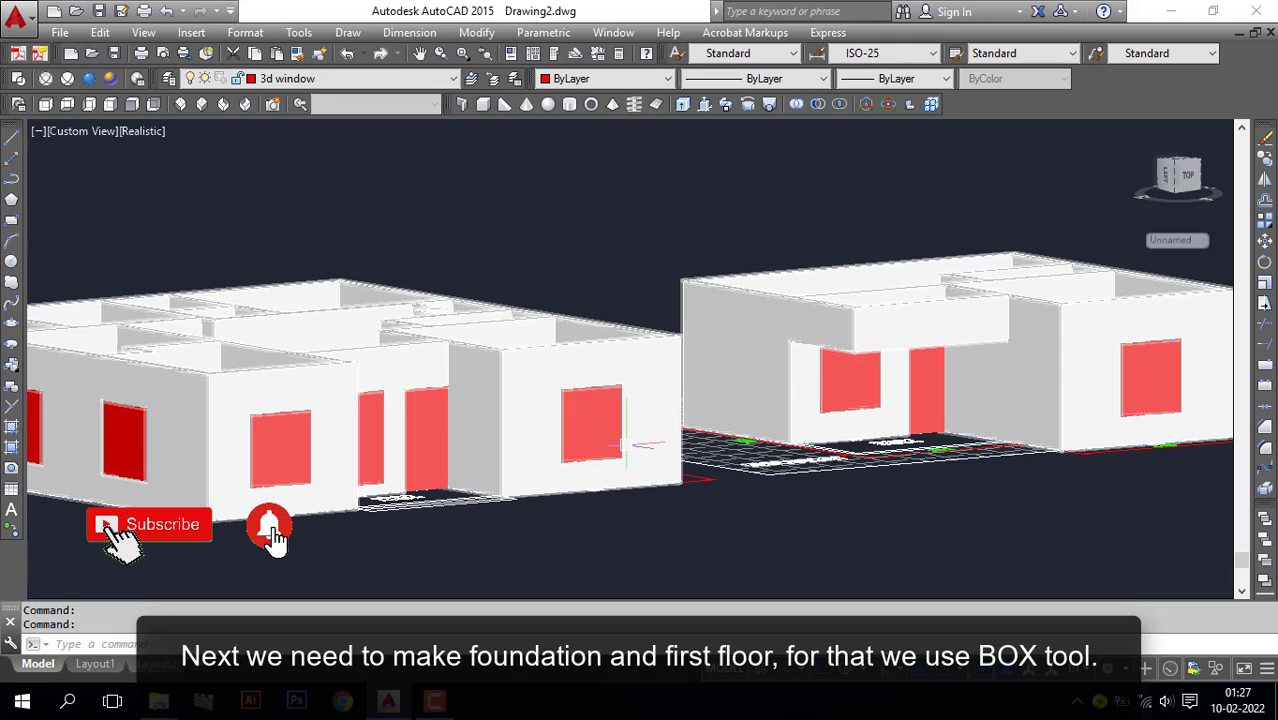
{"action": "scroll", "coordinate": [618, 447], "scroll_direction": "down", "scroll_amount": 4}
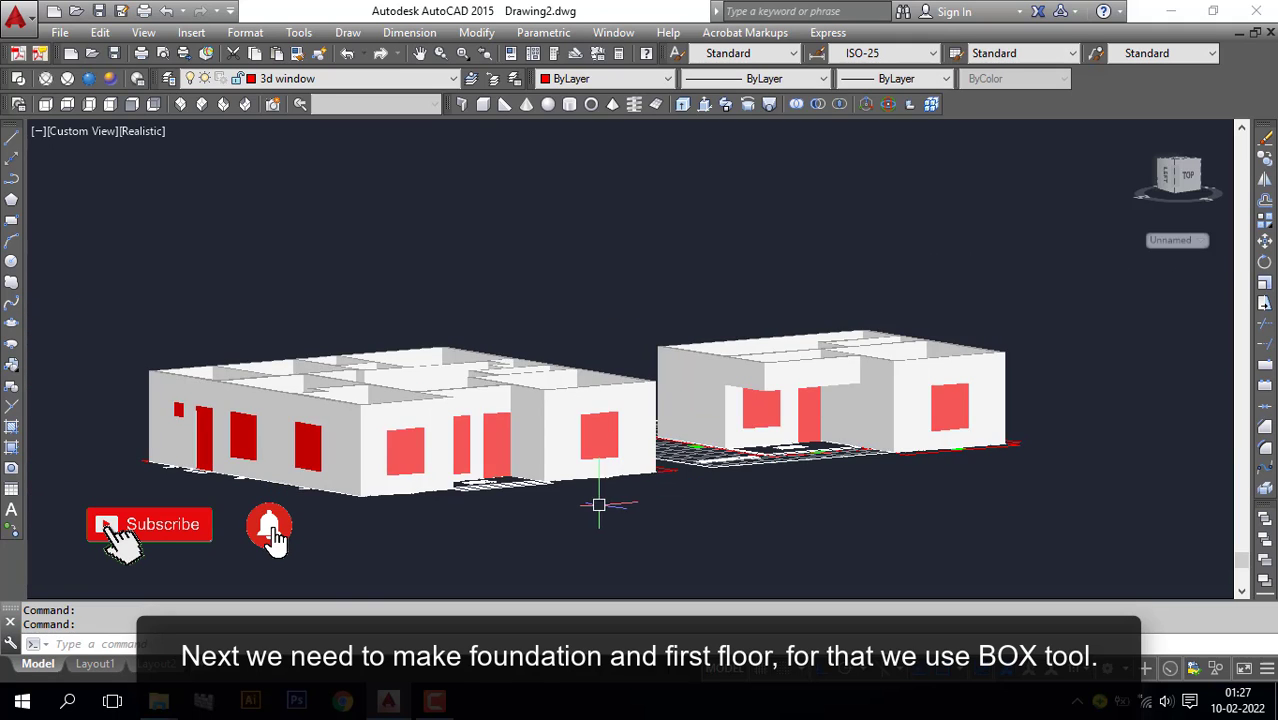
{"action": "middle_click_drag", "start_coordinate": [599, 508], "coordinate": [514, 582], "text": "shift"}
{"action": "scroll", "coordinate": [514, 582], "scroll_direction": "up", "scroll_amount": 8}
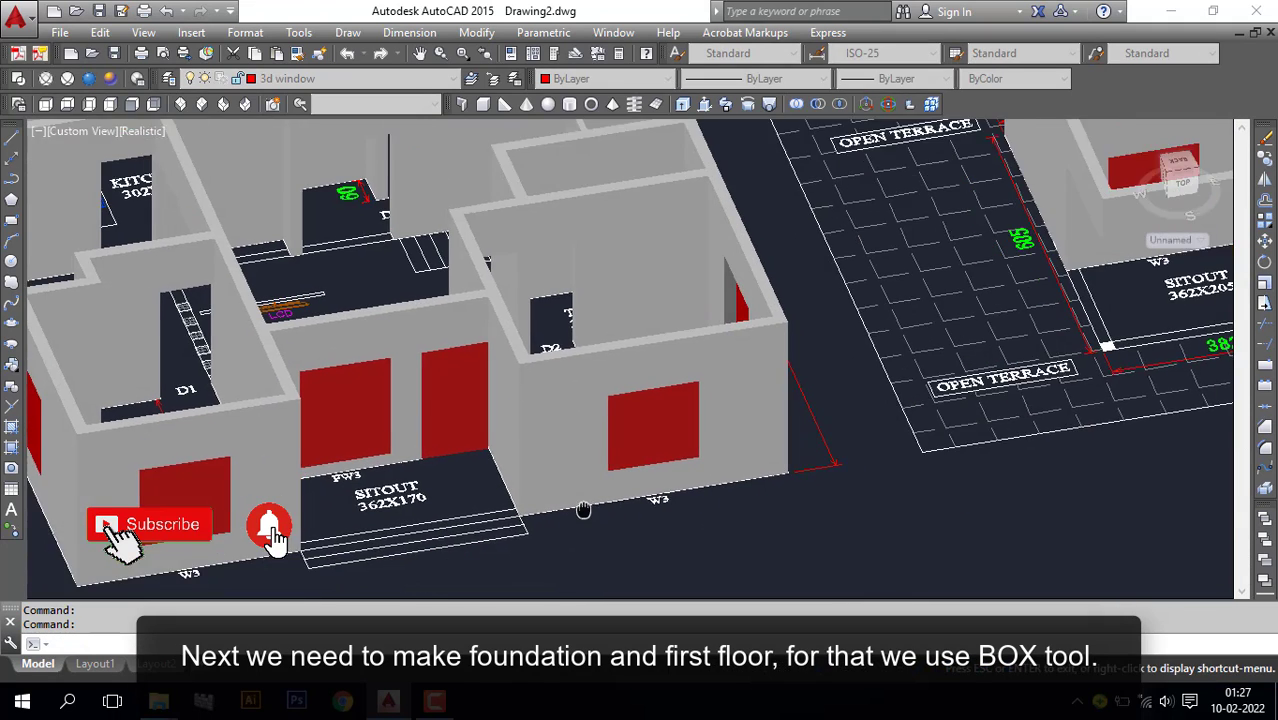
In top view, draw a foundation box across the ground-floor plan's outer corners, extending 45 downward below the walls
{"action": "scroll", "coordinate": [631, 511], "scroll_direction": "down", "scroll_amount": 8}
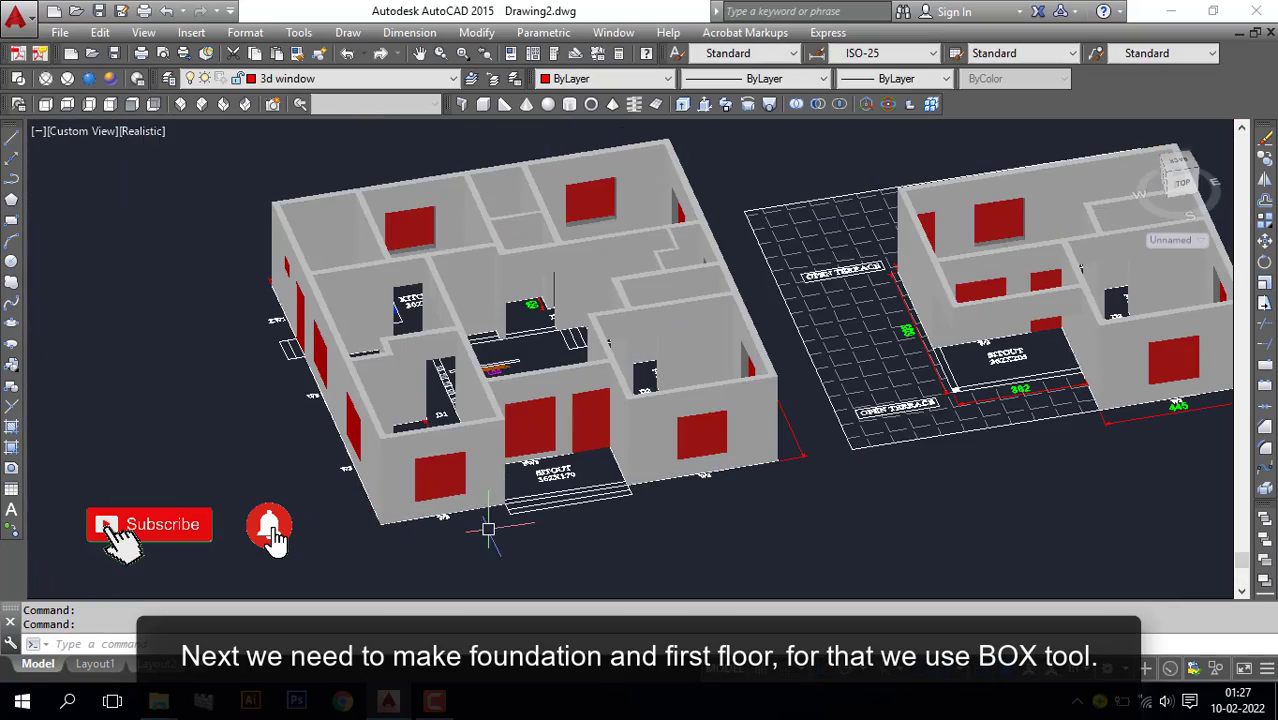
{"action": "middle_click_drag", "start_coordinate": [631, 511], "coordinate": [559, 579], "text": "shift"}
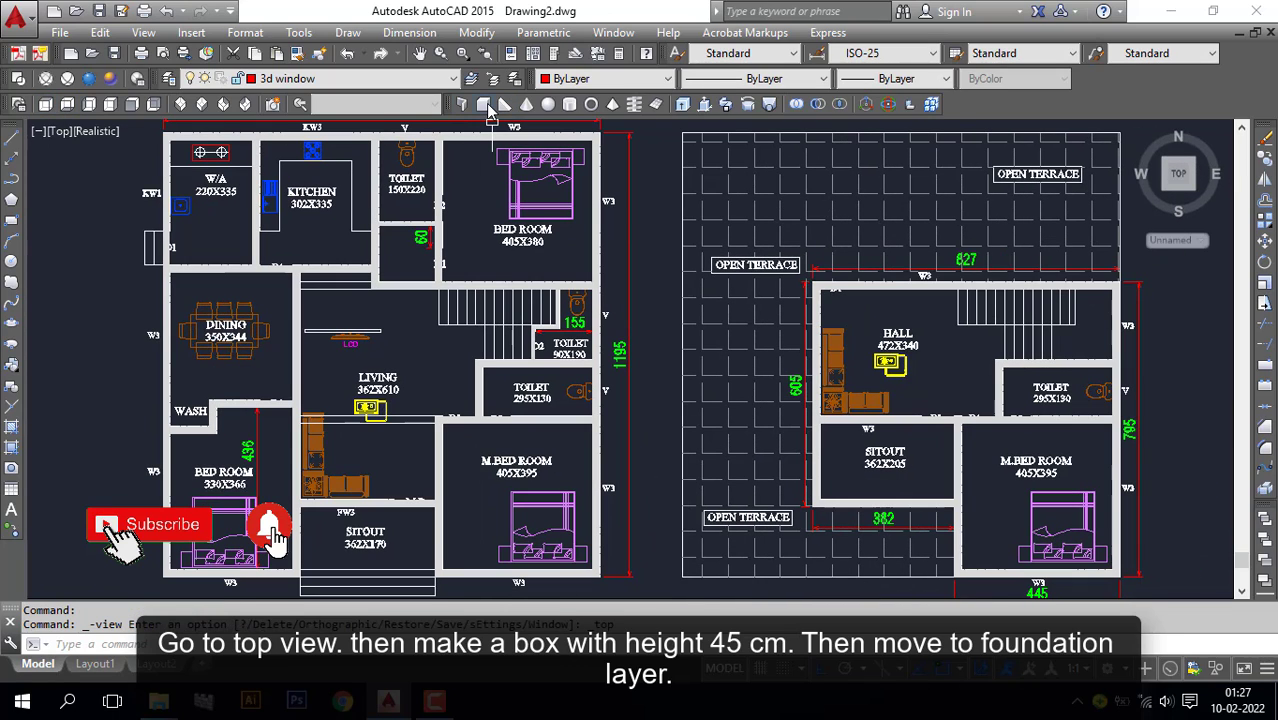
{"action": "left_click", "coordinate": [484, 106]}
{"action": "scroll", "coordinate": [414, 290], "scroll_direction": "down", "scroll_amount": 2}
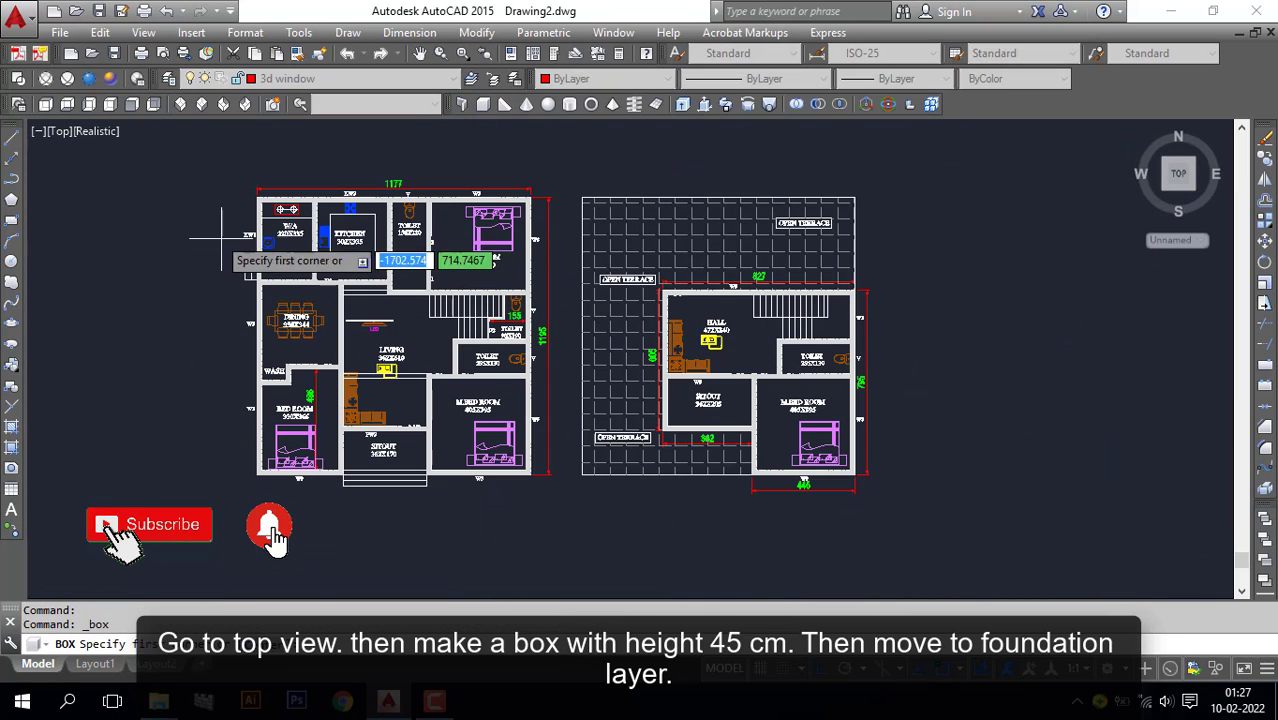
{"action": "scroll", "coordinate": [221, 237], "scroll_direction": "up", "scroll_amount": 3}
{"action": "left_click", "coordinate": [320, 178]}
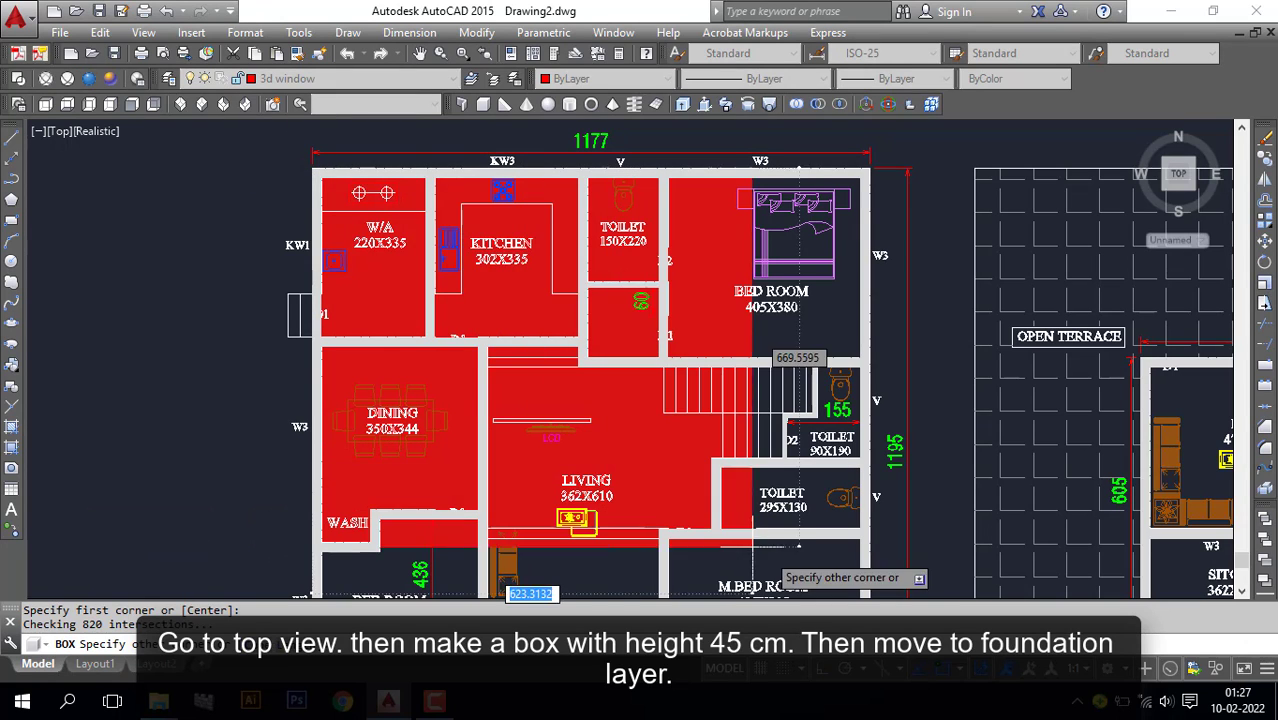
{"action": "middle_click_drag", "start_coordinate": [752, 545], "coordinate": [508, 265]}
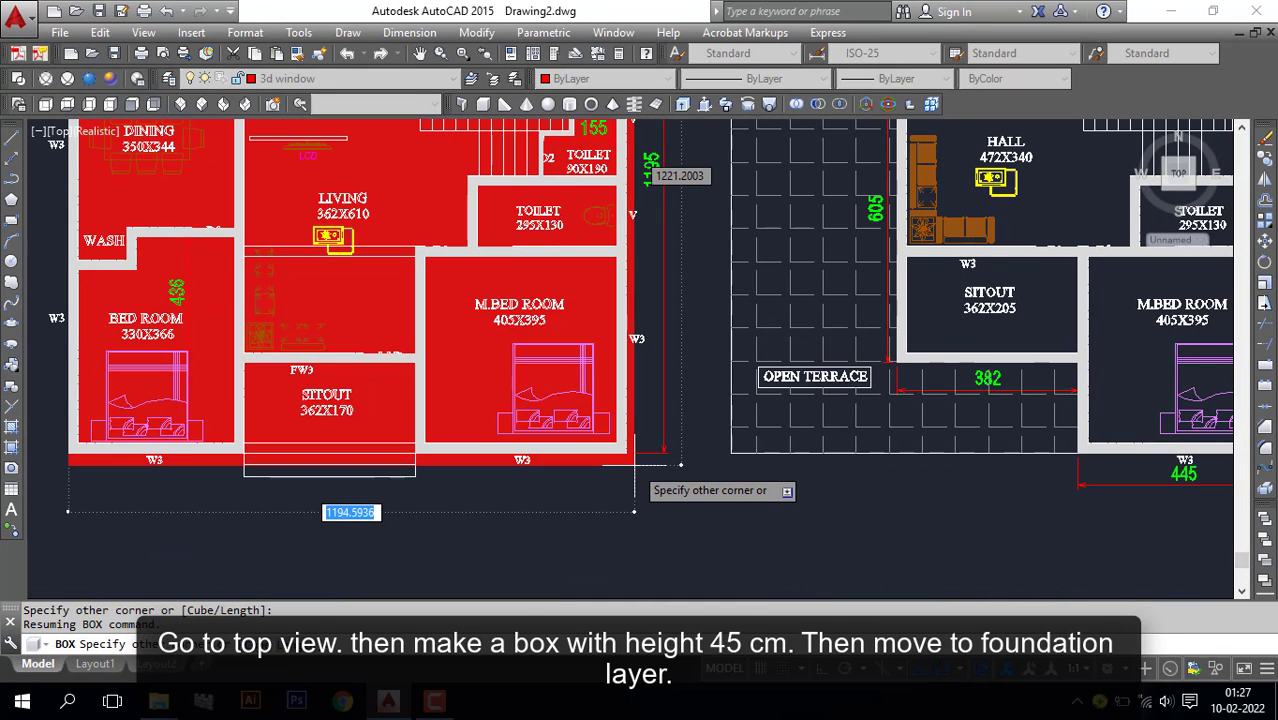
{"action": "left_click", "coordinate": [626, 453]}
{"action": "scroll", "coordinate": [630, 511], "scroll_direction": "down", "scroll_amount": 4}
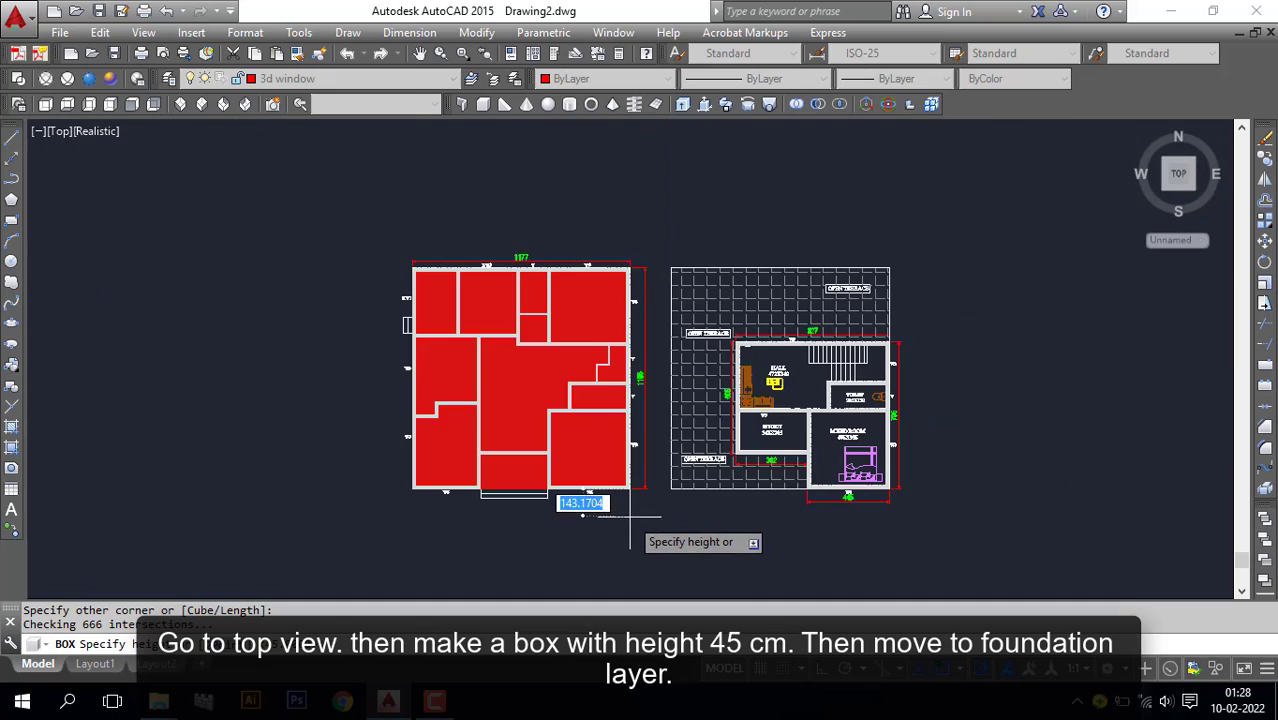
{"action": "middle_click_drag", "start_coordinate": [630, 514], "coordinate": [691, 415], "text": "shift"}
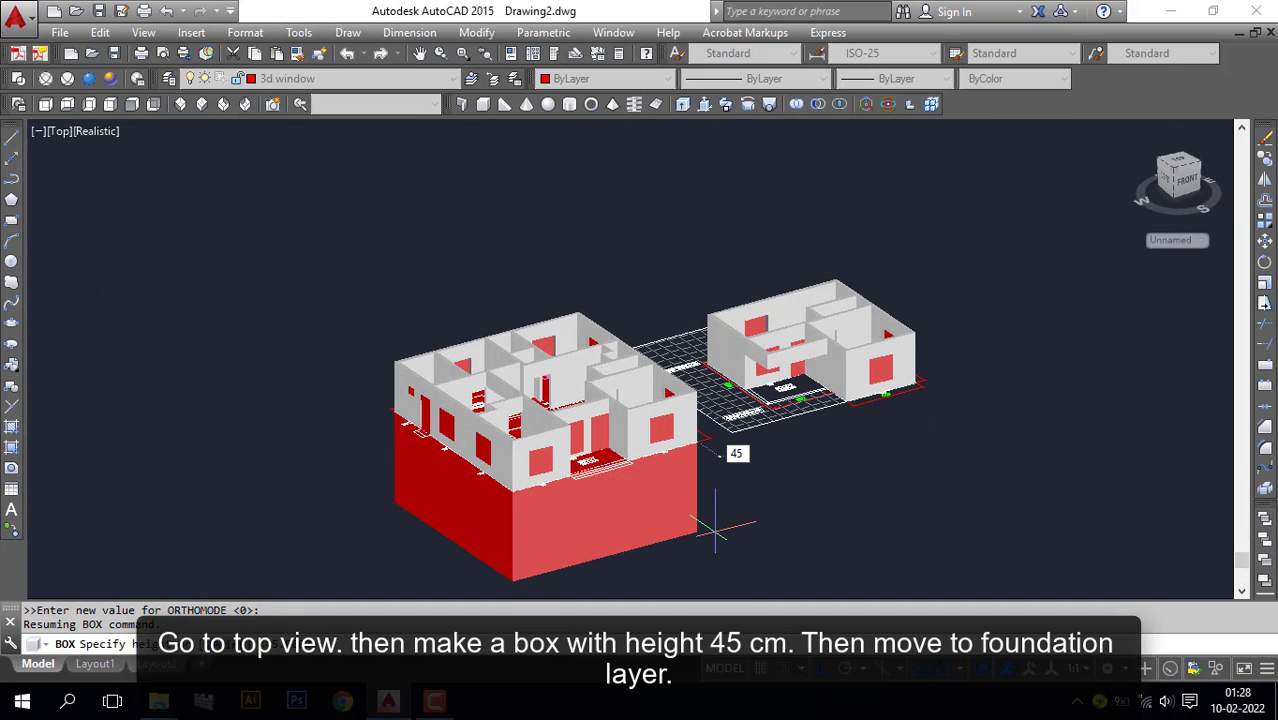
{"action": "type", "text": "45"}
{"action": "key", "text": "Return"}
Move the foundation box under the ground-floor walls to the foundation layer
{"action": "scroll", "coordinate": [707, 522], "scroll_direction": "up", "scroll_amount": 5}
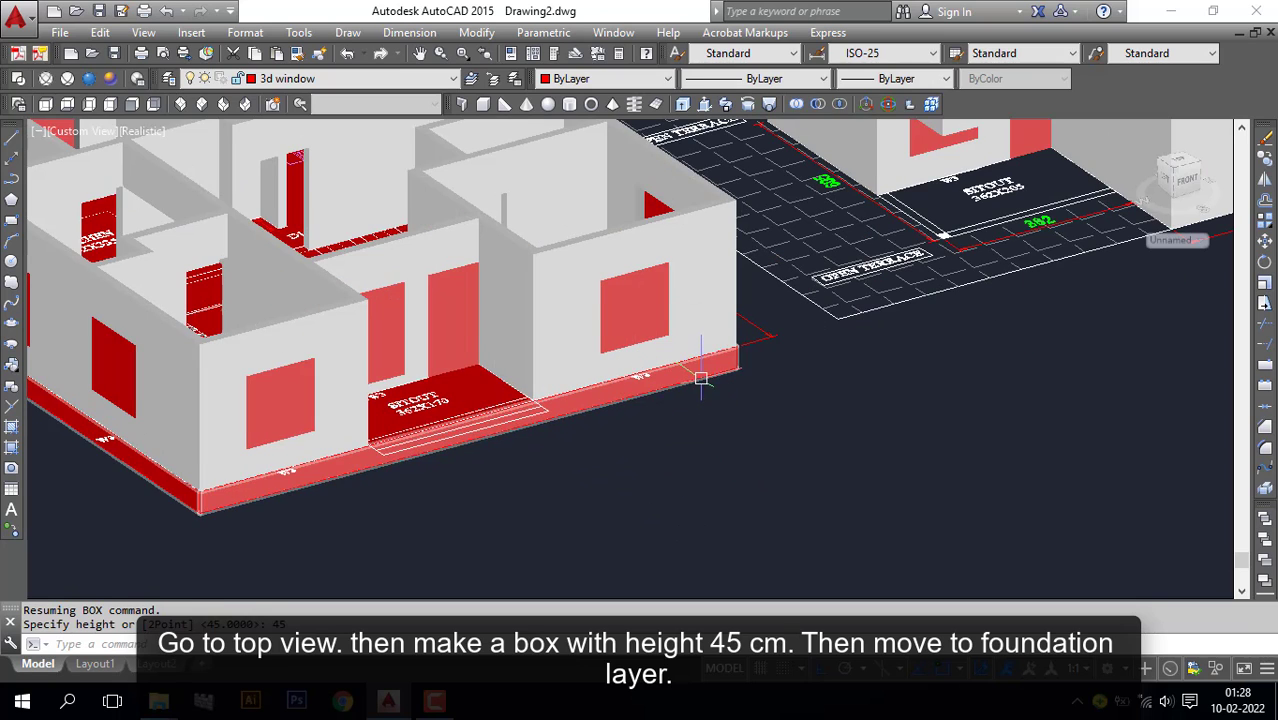
{"action": "left_click", "coordinate": [701, 378]}
{"action": "middle_click_drag", "start_coordinate": [611, 497], "coordinate": [793, 536]}
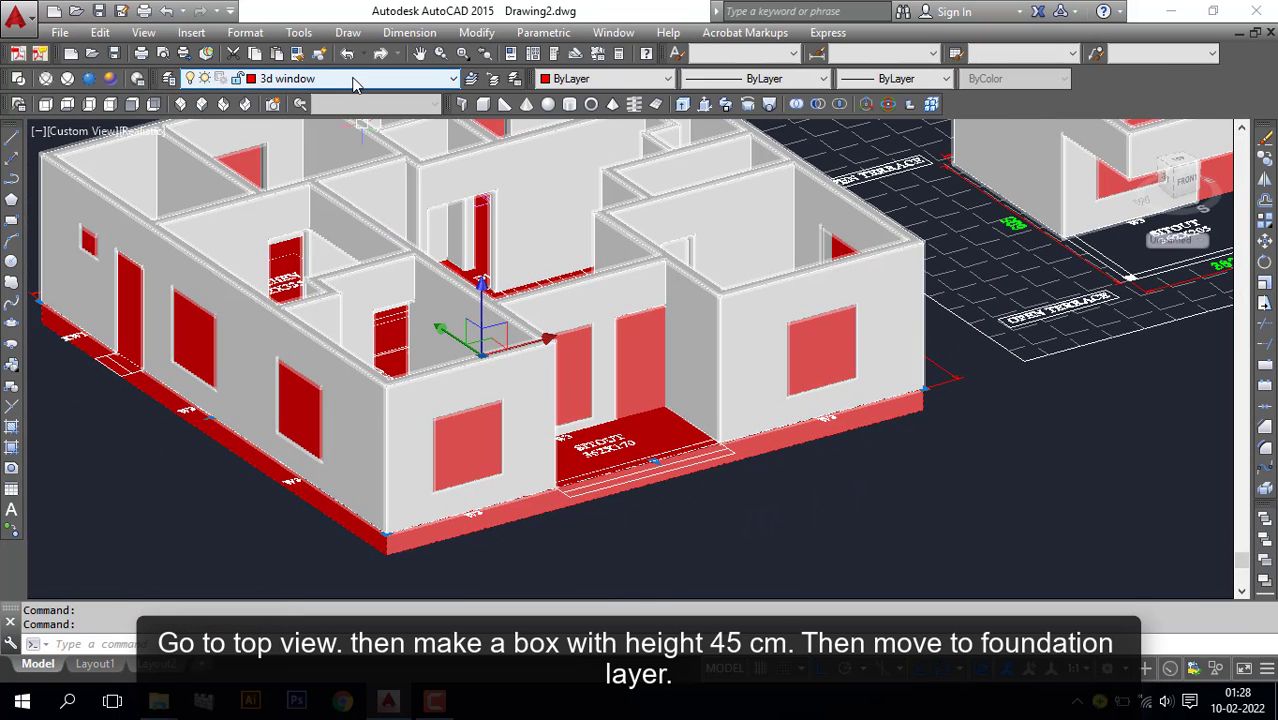
{"action": "left_click", "coordinate": [352, 80]}
{"action": "left_click", "coordinate": [335, 214]}
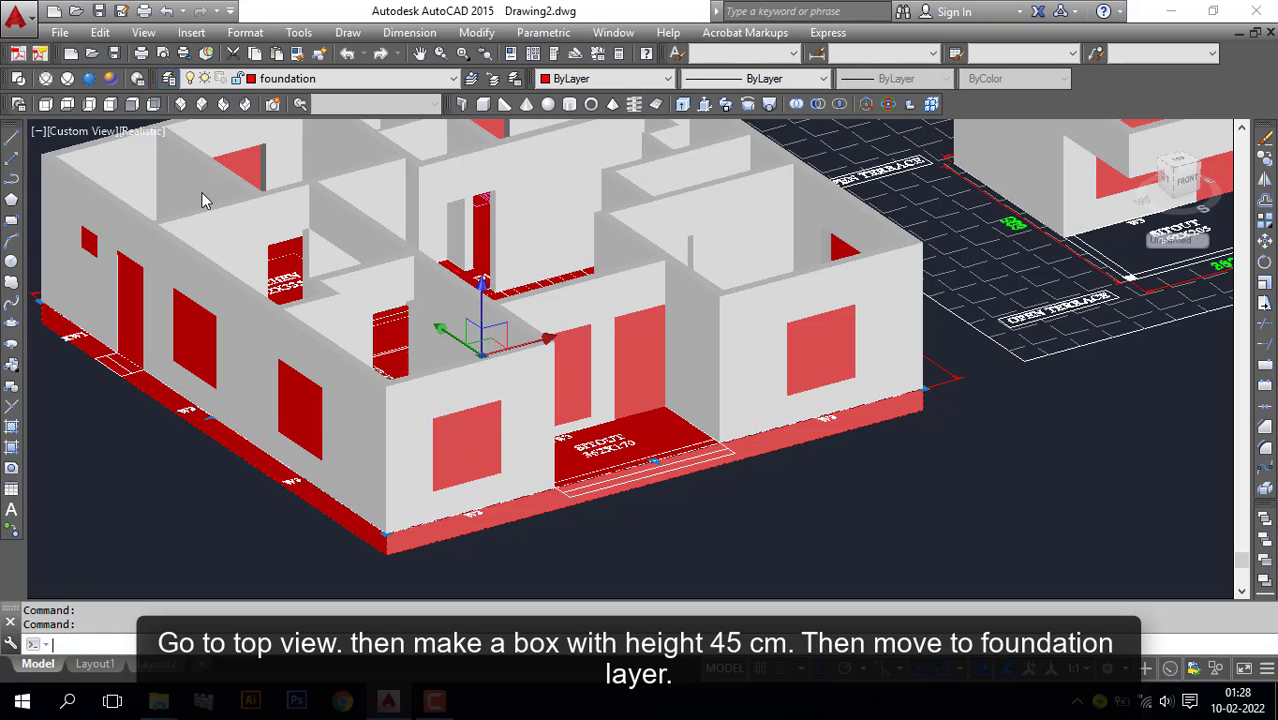
Change the foundation layer's color to index color 254
{"action": "left_click", "coordinate": [170, 80]}
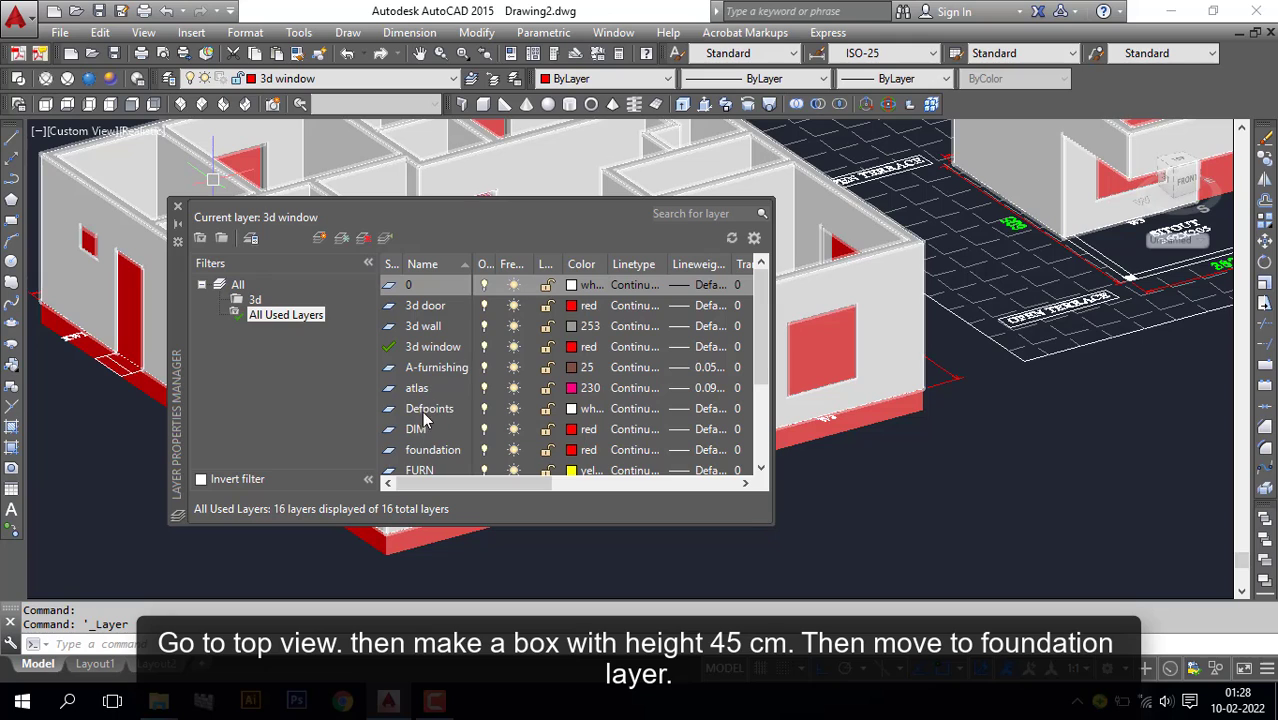
{"action": "left_click", "coordinate": [578, 451]}
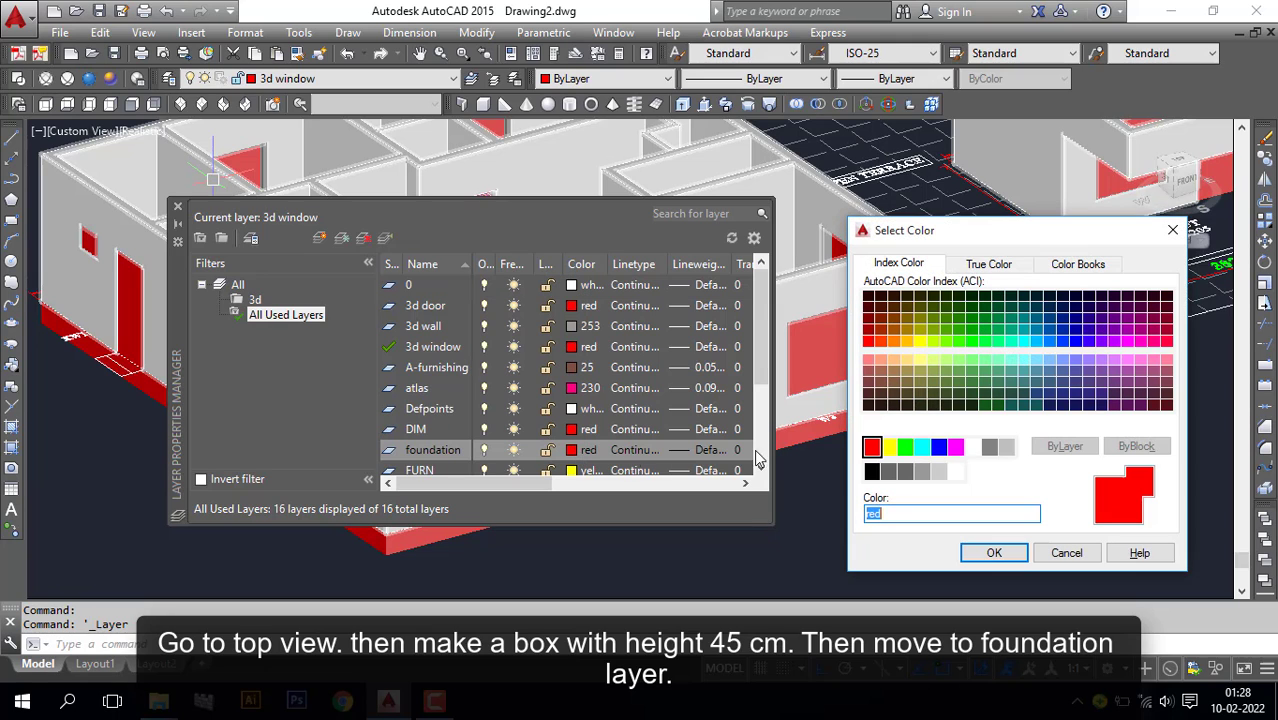
{"action": "left_click", "coordinate": [938, 471]}
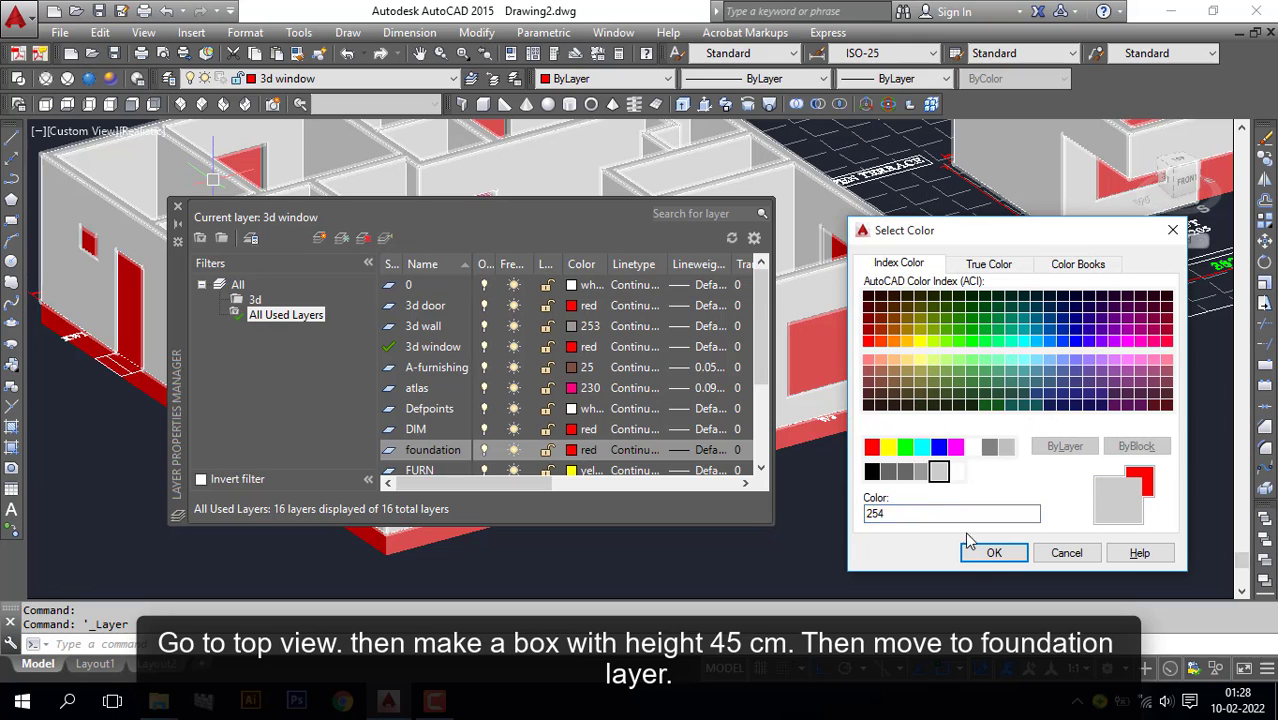
{"action": "left_click", "coordinate": [993, 553]}
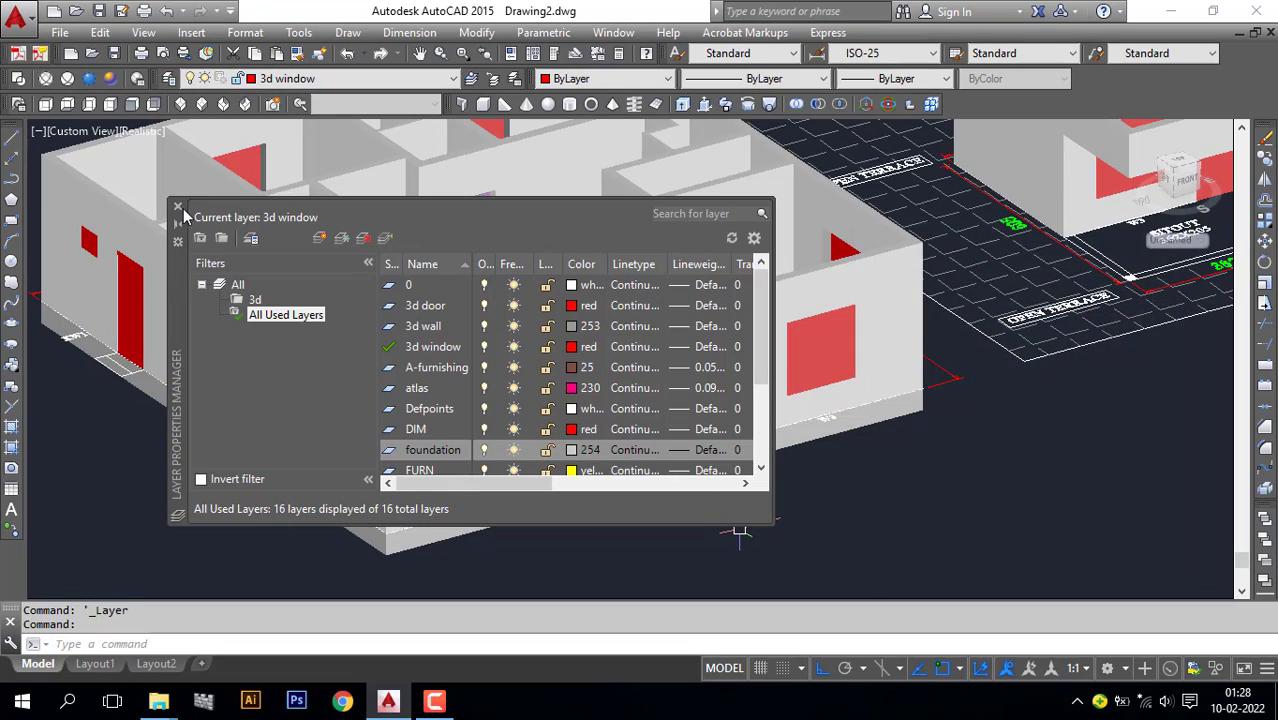
{"action": "left_click", "coordinate": [178, 208]}
Draw a 15-high box slab on top of the ground-floor walls, spanning their opposite outer corners
{"action": "scroll", "coordinate": [676, 471], "scroll_direction": "down", "scroll_amount": 3}
{"action": "scroll", "coordinate": [775, 497], "scroll_direction": "down", "scroll_amount": 1}
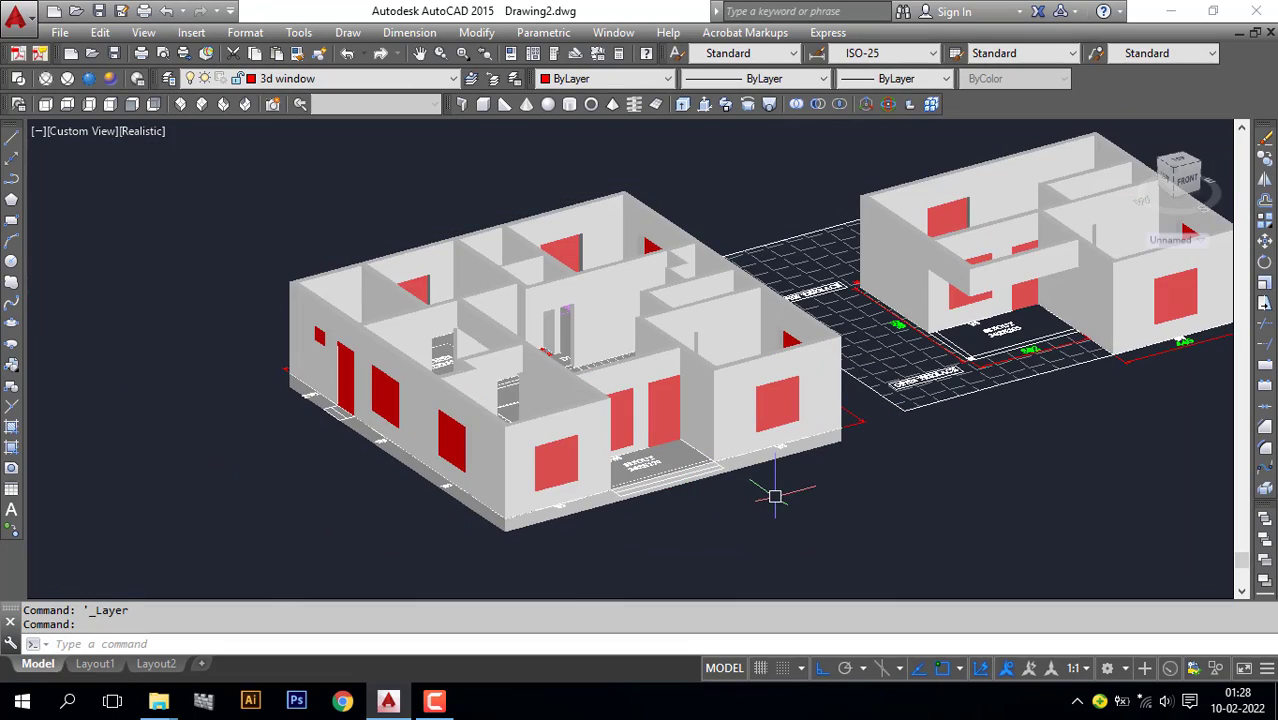
{"action": "middle_click_drag", "start_coordinate": [775, 497], "coordinate": [757, 553], "text": "shift"}
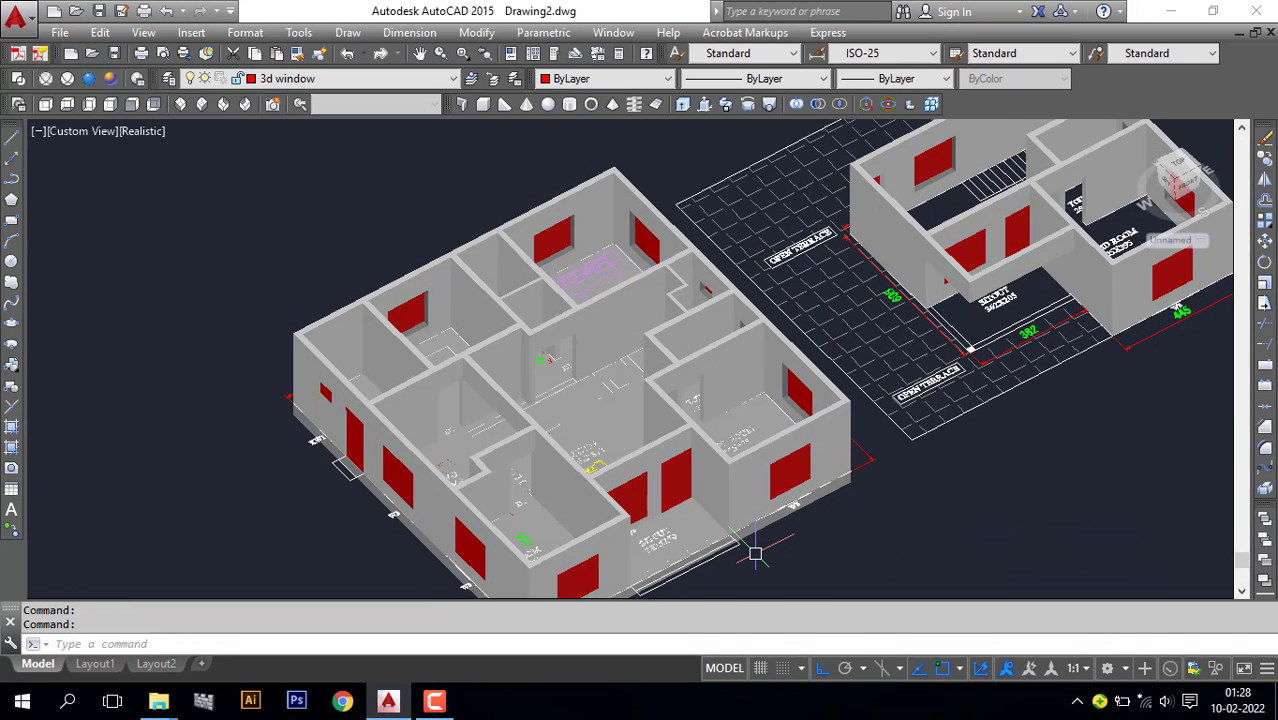
{"action": "middle_click_drag", "start_coordinate": [589, 451], "coordinate": [486, 349]}
{"action": "scroll", "coordinate": [253, 254], "scroll_direction": "up", "scroll_amount": 2}
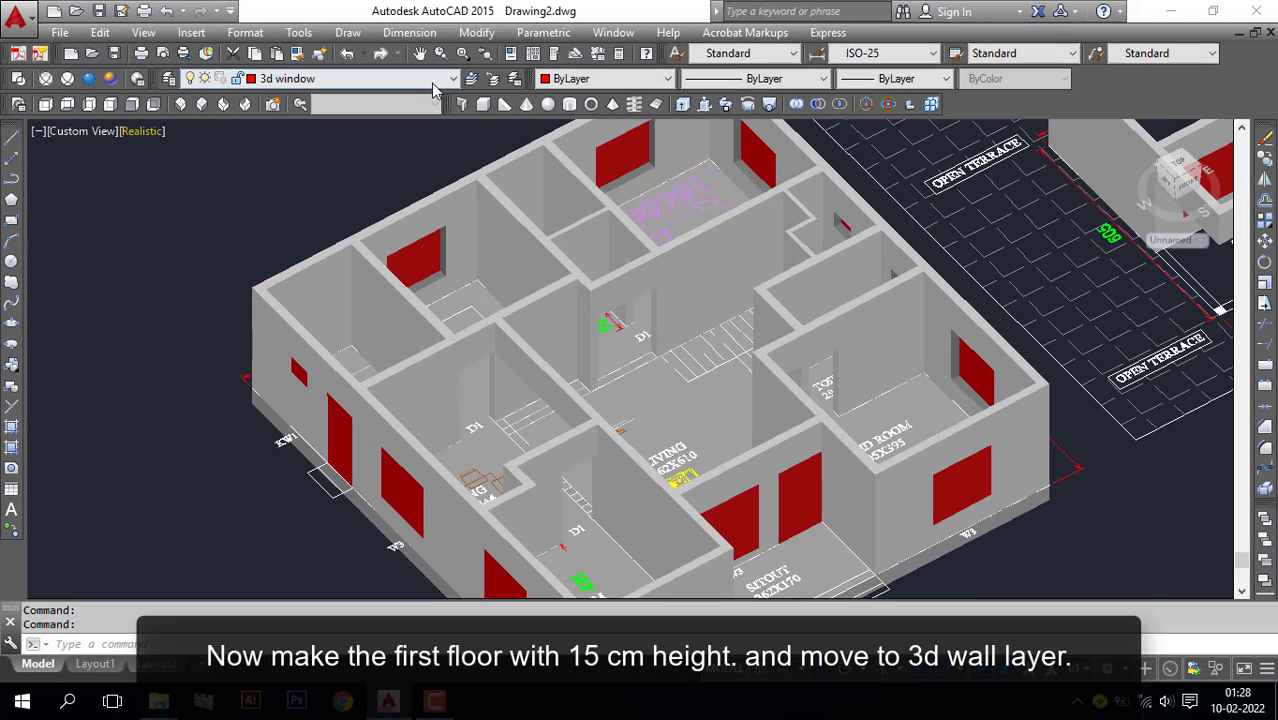
{"action": "left_click", "coordinate": [483, 104]}
{"action": "scroll", "coordinate": [225, 270], "scroll_direction": "up", "scroll_amount": 3}
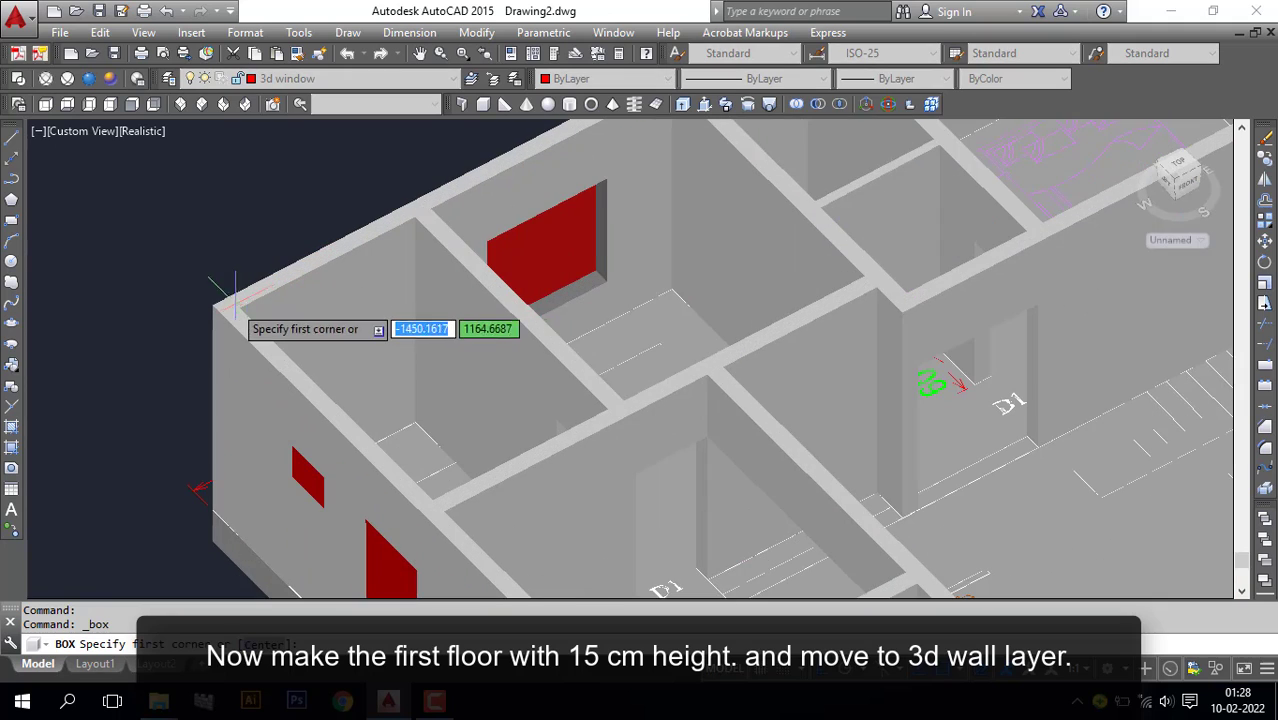
{"action": "scroll", "coordinate": [214, 275], "scroll_direction": "up", "scroll_amount": 2}
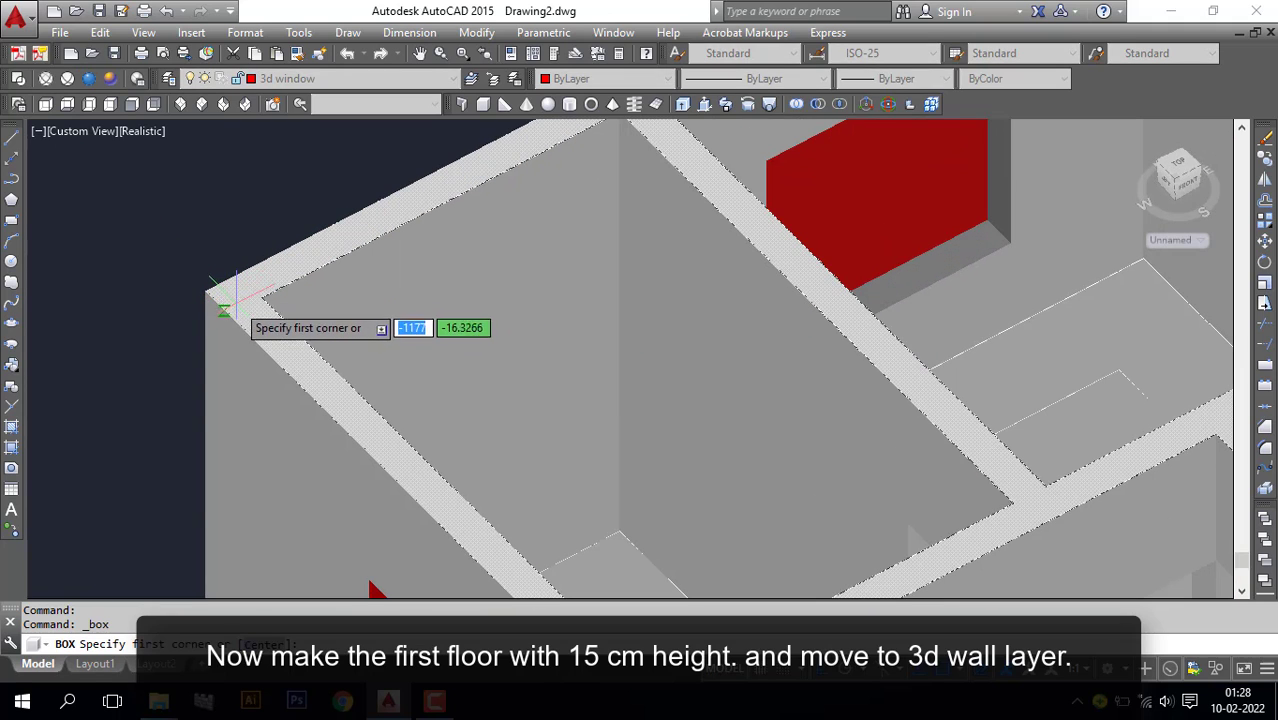
{"action": "left_click", "coordinate": [205, 291]}
{"action": "scroll", "coordinate": [330, 400], "scroll_direction": "down", "scroll_amount": 3}
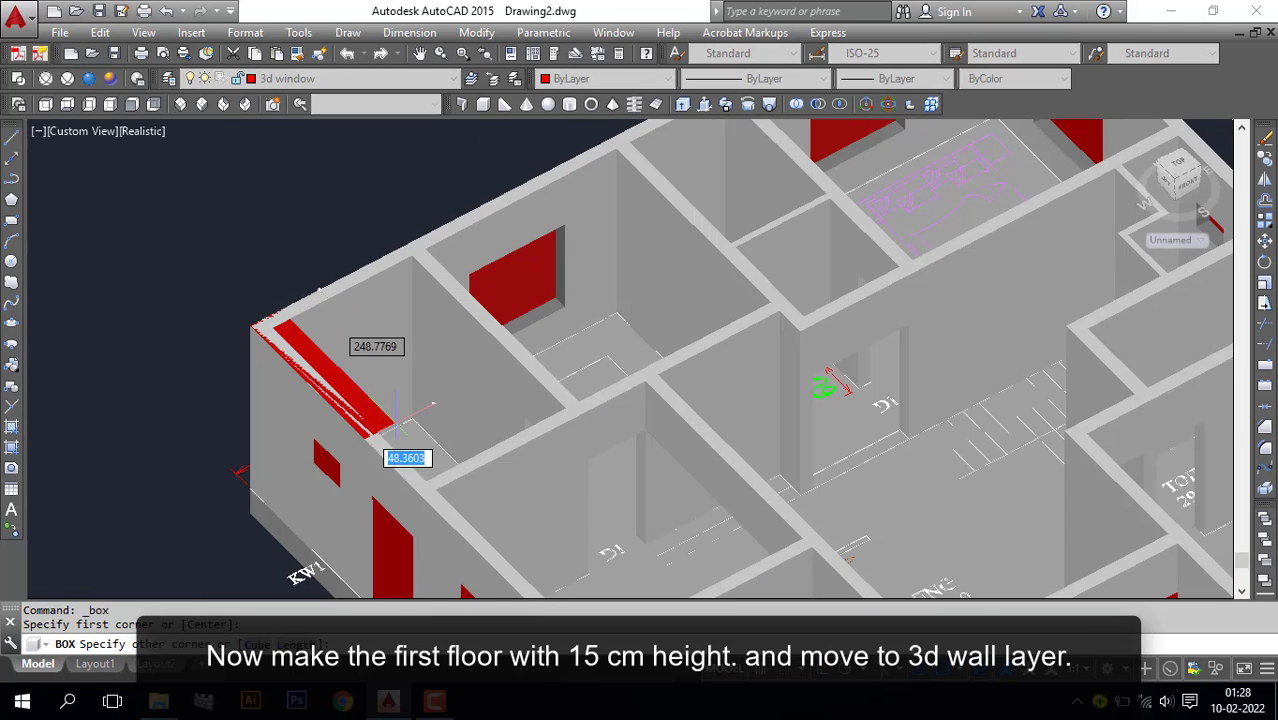
{"action": "scroll", "coordinate": [600, 485], "scroll_direction": "down", "scroll_amount": 2}
{"action": "scroll", "coordinate": [600, 494], "scroll_direction": "down", "scroll_amount": 2}
{"action": "scroll", "coordinate": [610, 480], "scroll_direction": "up", "scroll_amount": 6}
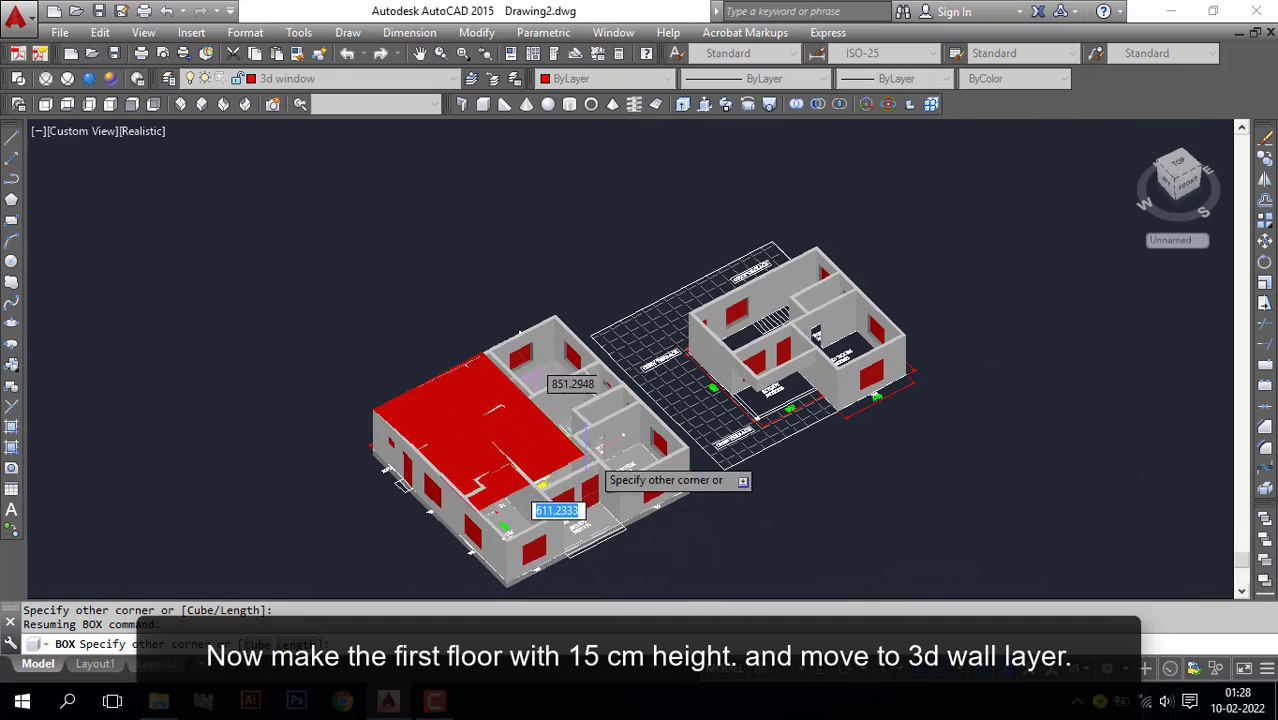
{"action": "left_click", "coordinate": [684, 432]}
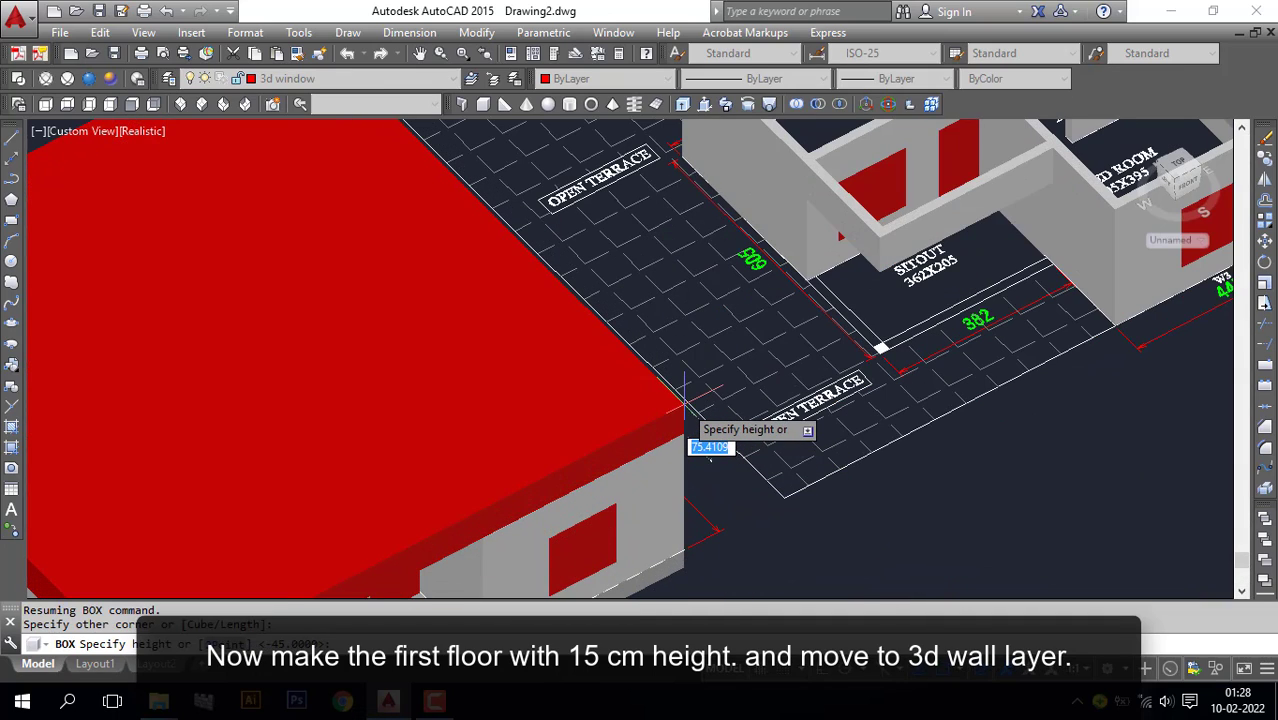
{"action": "type", "text": "15"}
{"action": "key", "text": "Return"}
{"action": "scroll", "coordinate": [680, 400], "scroll_direction": "down", "scroll_amount": 5}
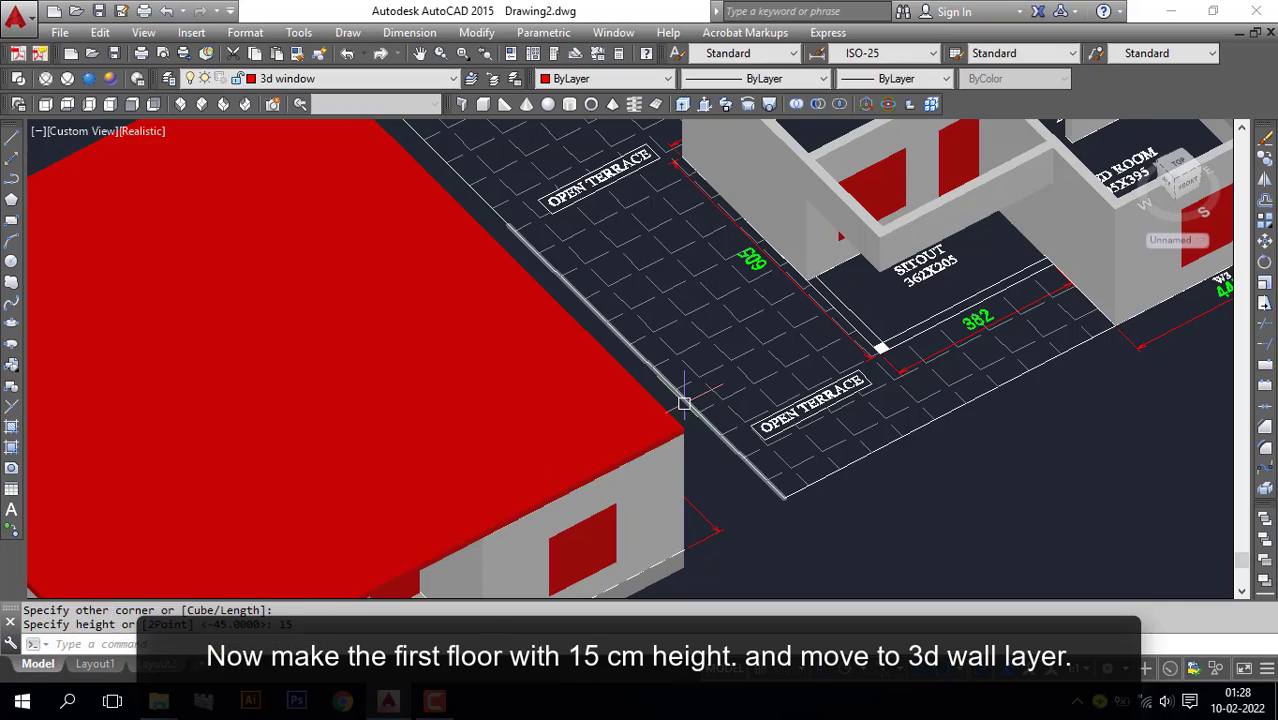
Move the slab on top of the ground-floor walls to the 3d wall layer
{"action": "middle_click_drag", "start_coordinate": [571, 380], "coordinate": [743, 407], "text": "shift"}
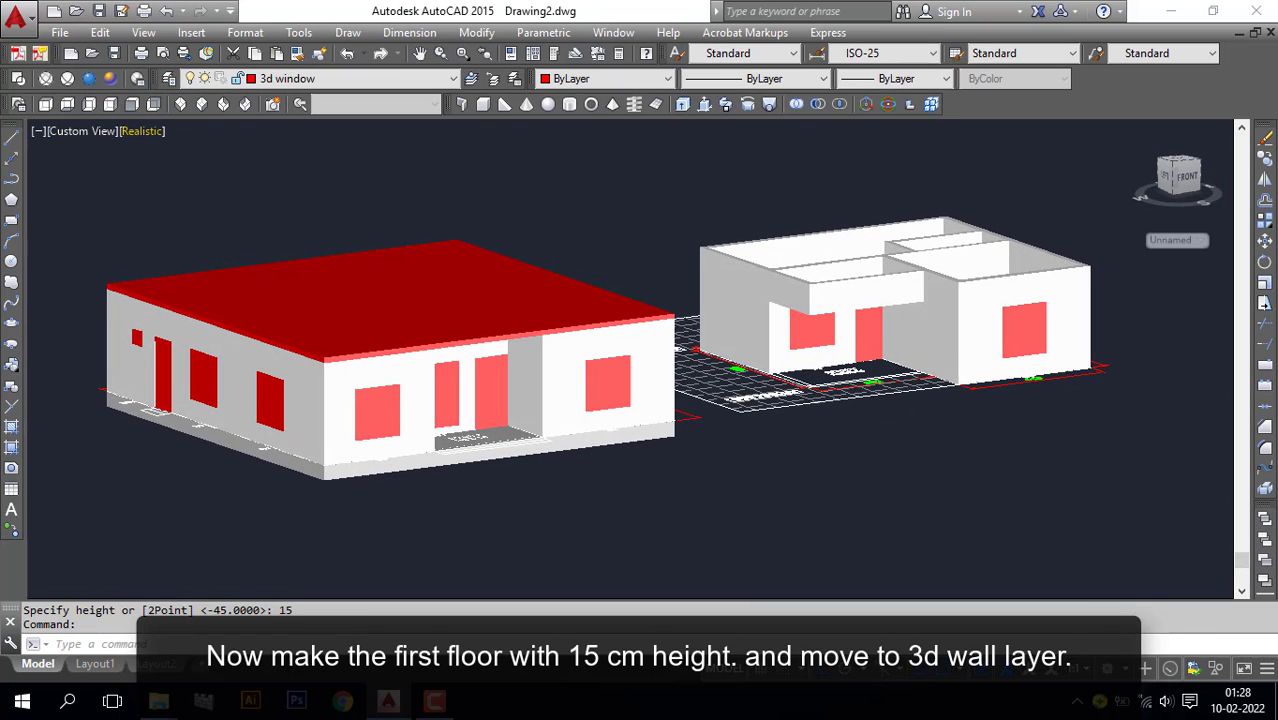
{"action": "left_click", "coordinate": [449, 320]}
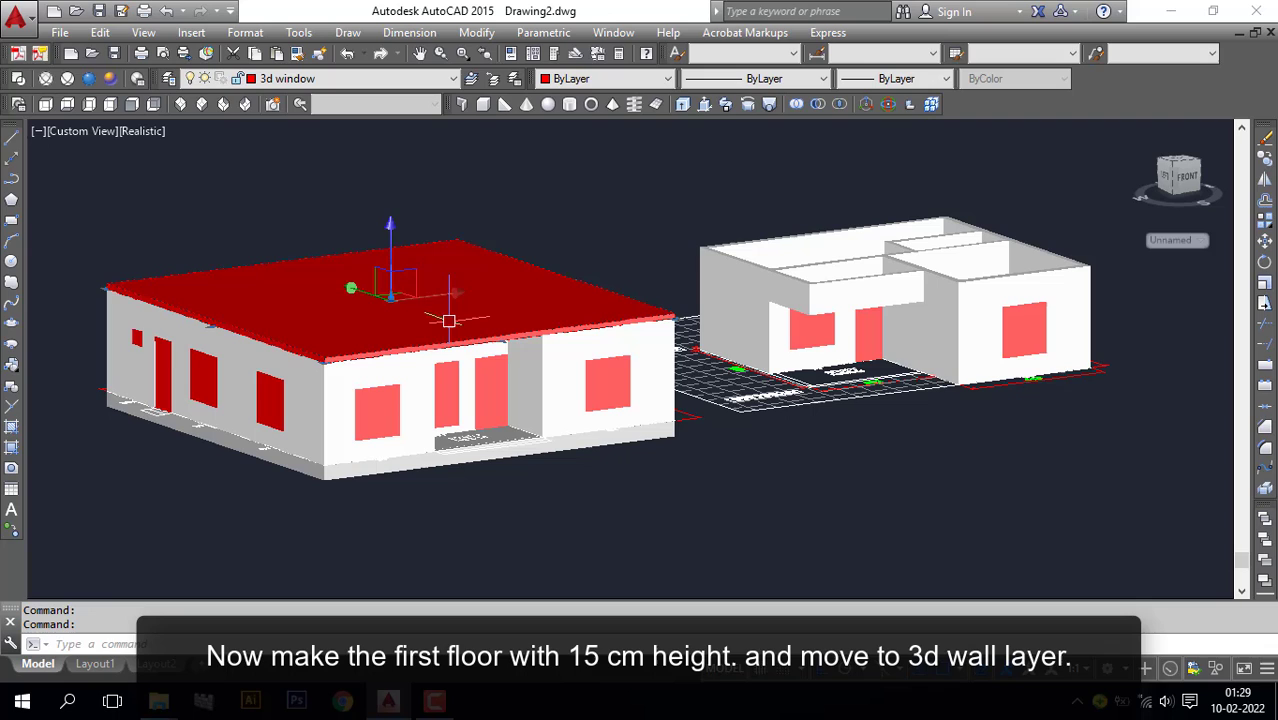
{"action": "left_click", "coordinate": [329, 78]}
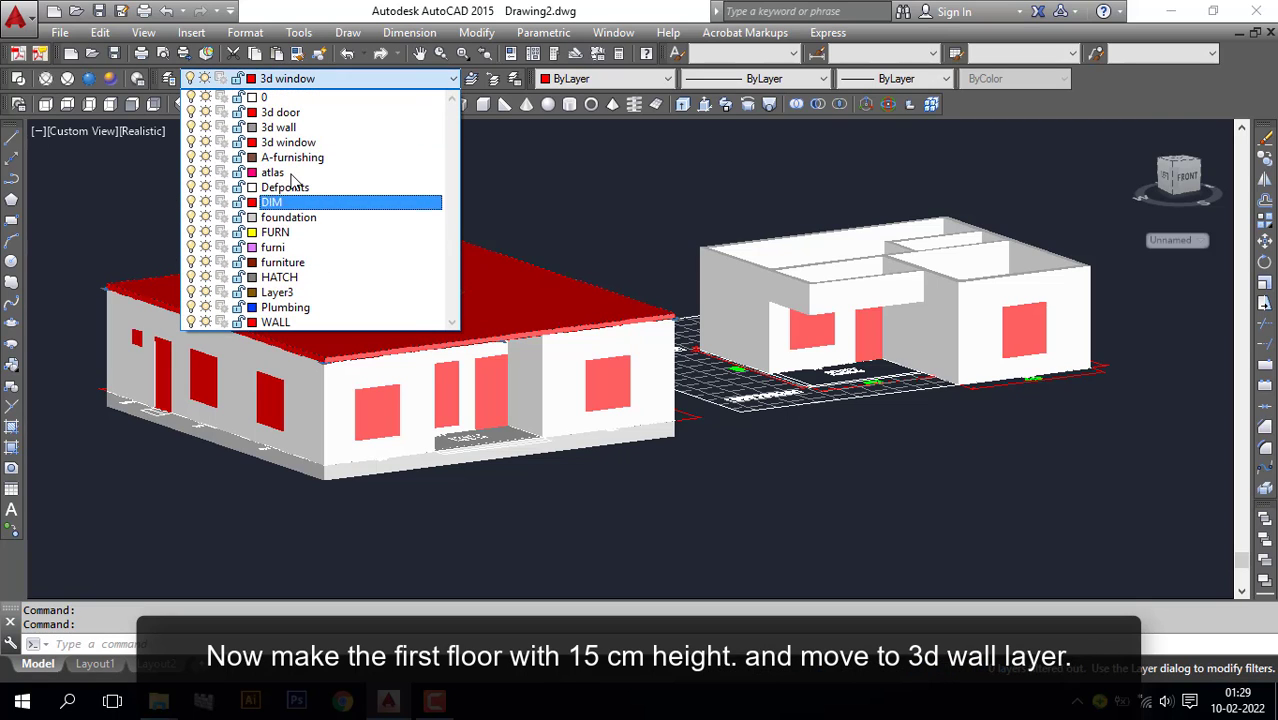
{"action": "left_click", "coordinate": [278, 127]}
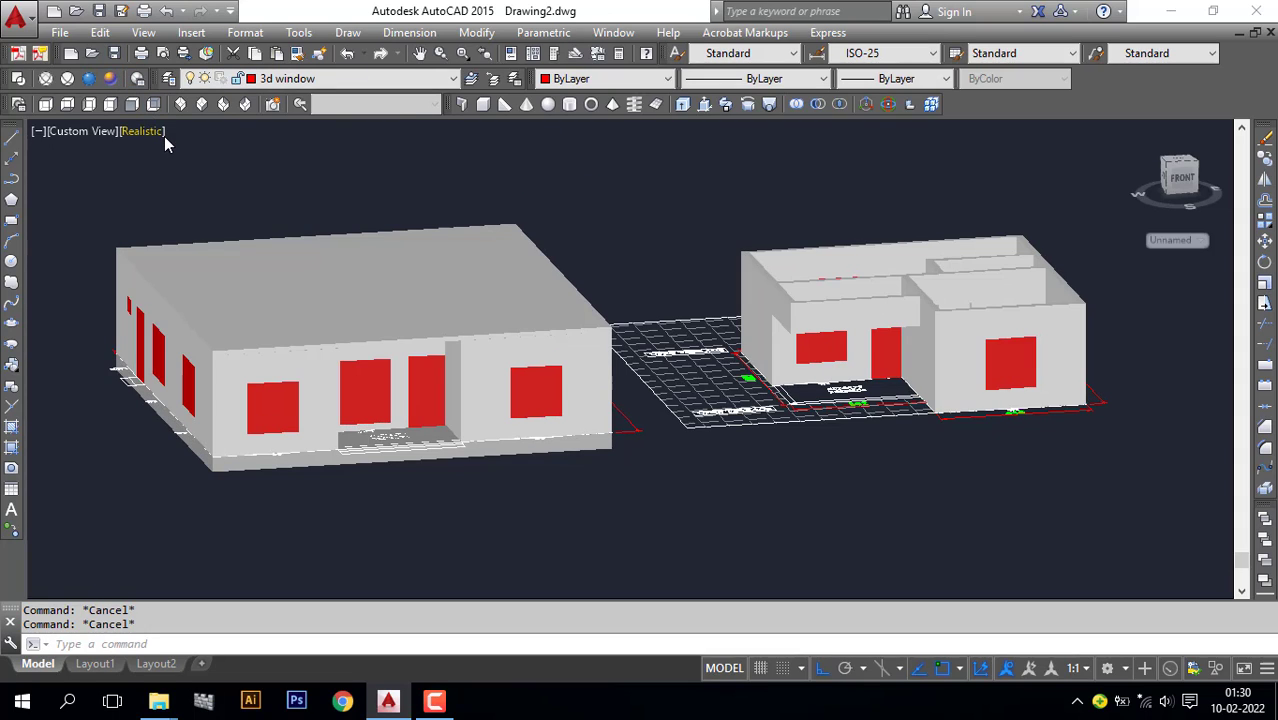
Draw a 15-high box slab on top of the upper-floor walls, spanning their opposite outer corners
{"action": "left_click", "coordinate": [485, 104]}
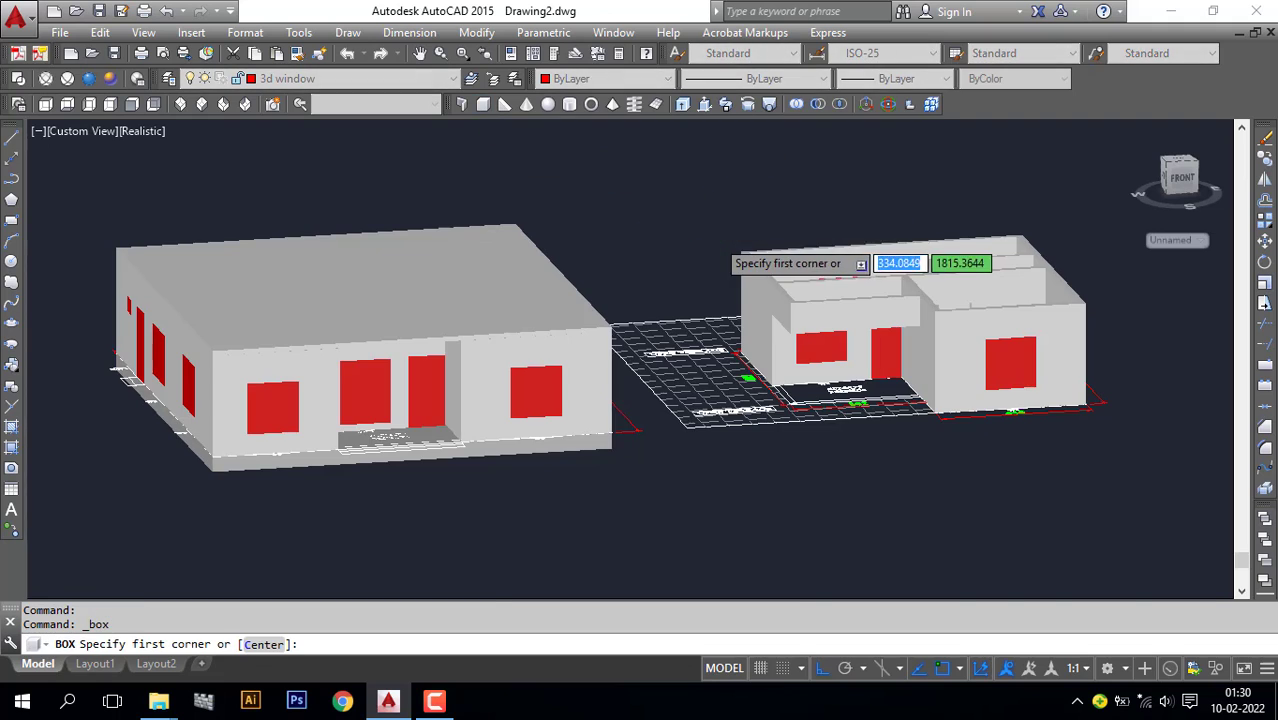
{"action": "scroll", "coordinate": [757, 275], "scroll_direction": "up", "scroll_amount": 5}
{"action": "left_click", "coordinate": [712, 253]}
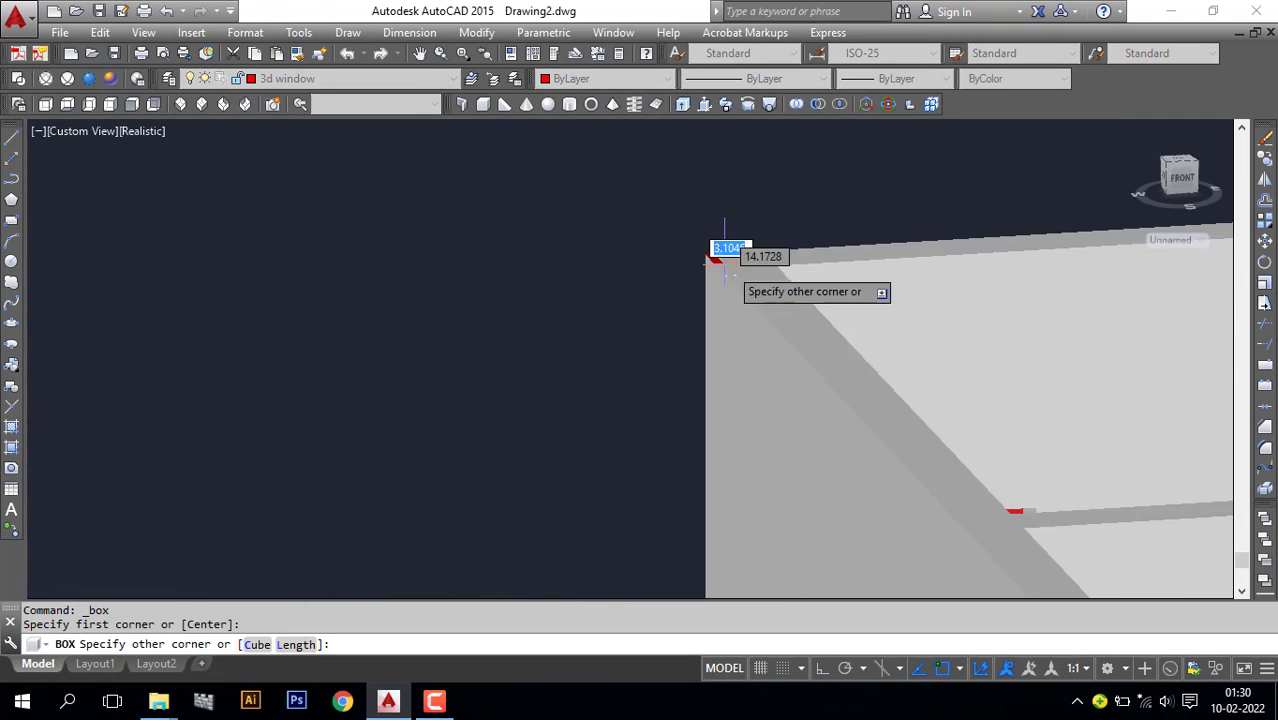
{"action": "scroll", "coordinate": [893, 379], "scroll_direction": "down", "scroll_amount": 5}
{"action": "middle_click_drag", "start_coordinate": [988, 441], "coordinate": [636, 404]}
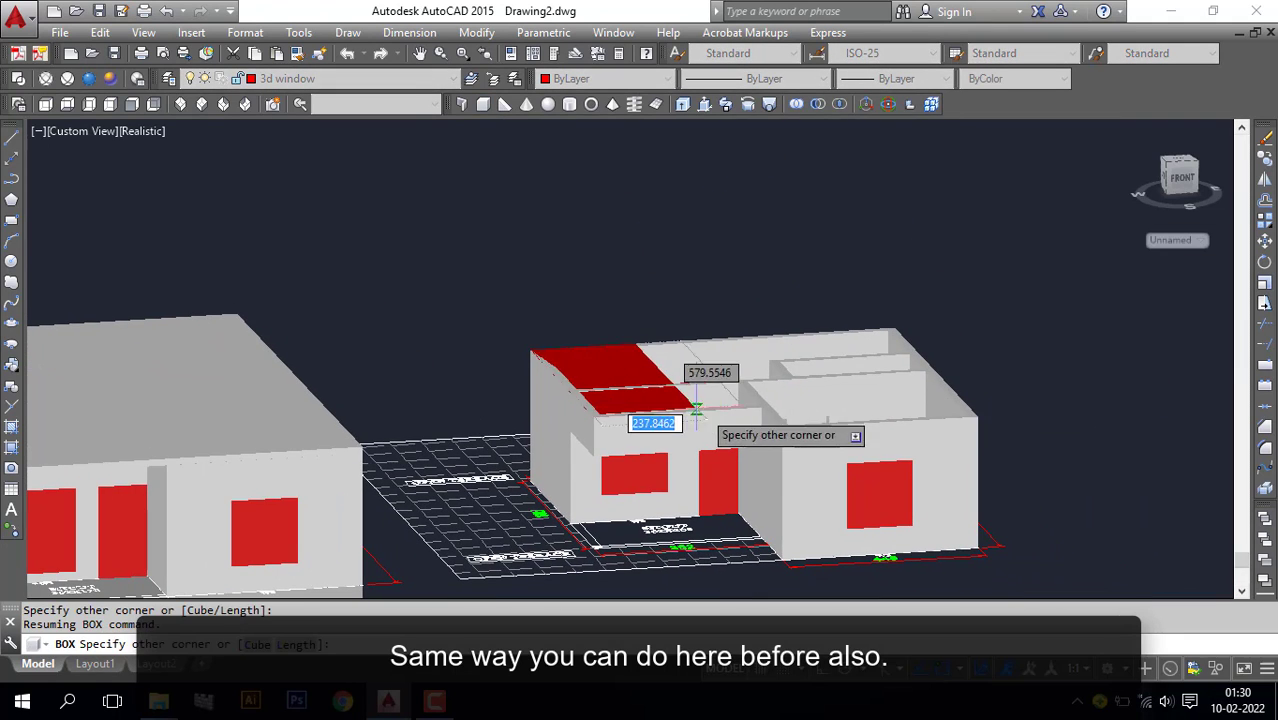
{"action": "scroll", "coordinate": [793, 411], "scroll_direction": "up", "scroll_amount": 3}
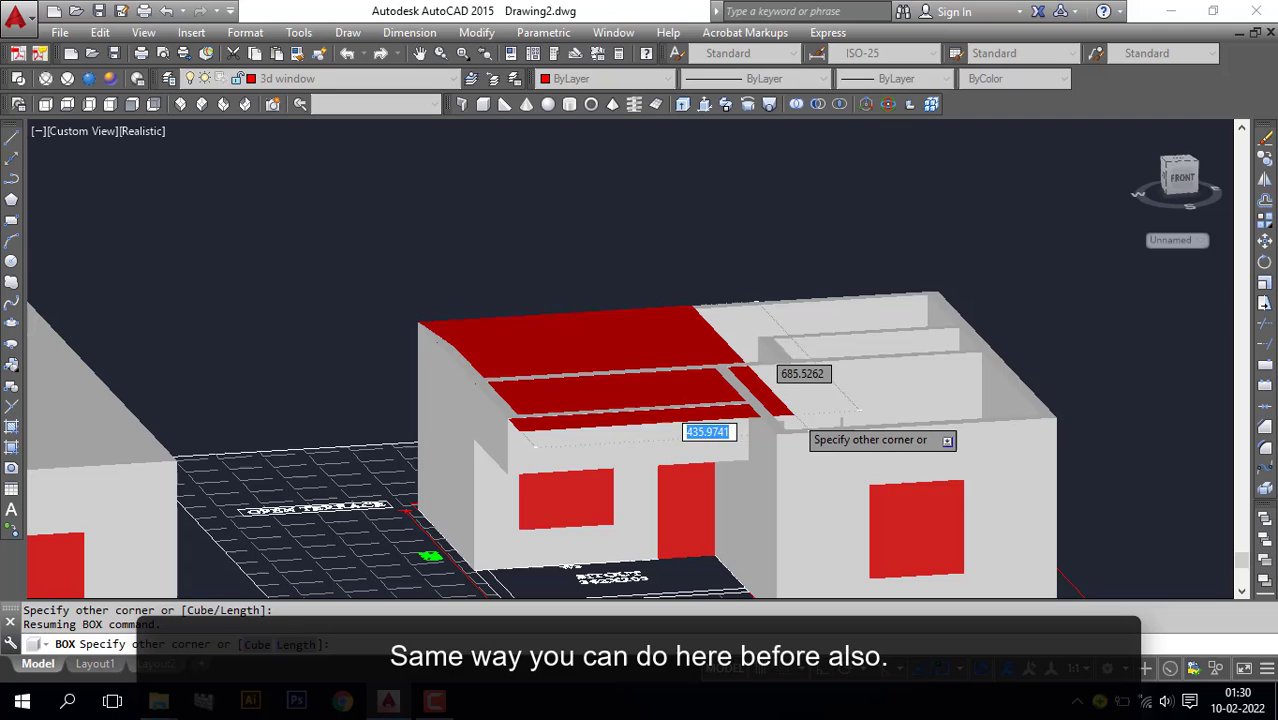
{"action": "left_click", "coordinate": [1057, 416]}
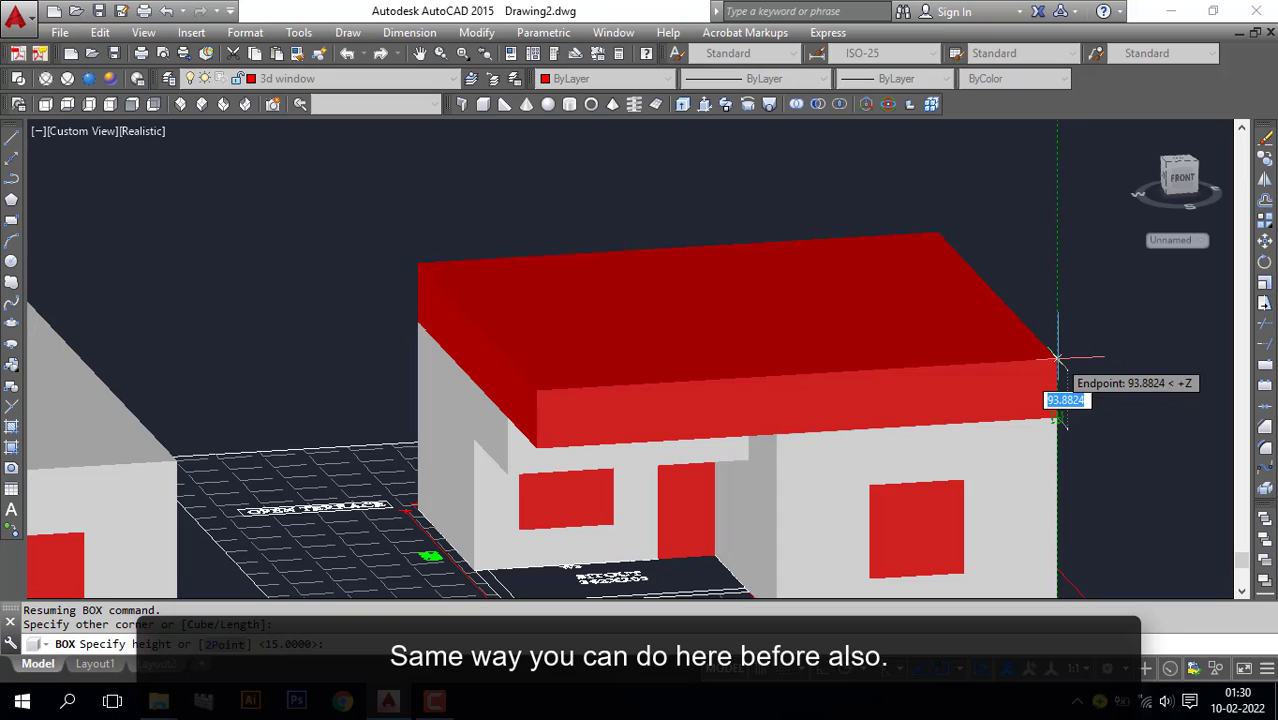
{"action": "type", "text": "15"}
{"action": "key", "text": "Return"}
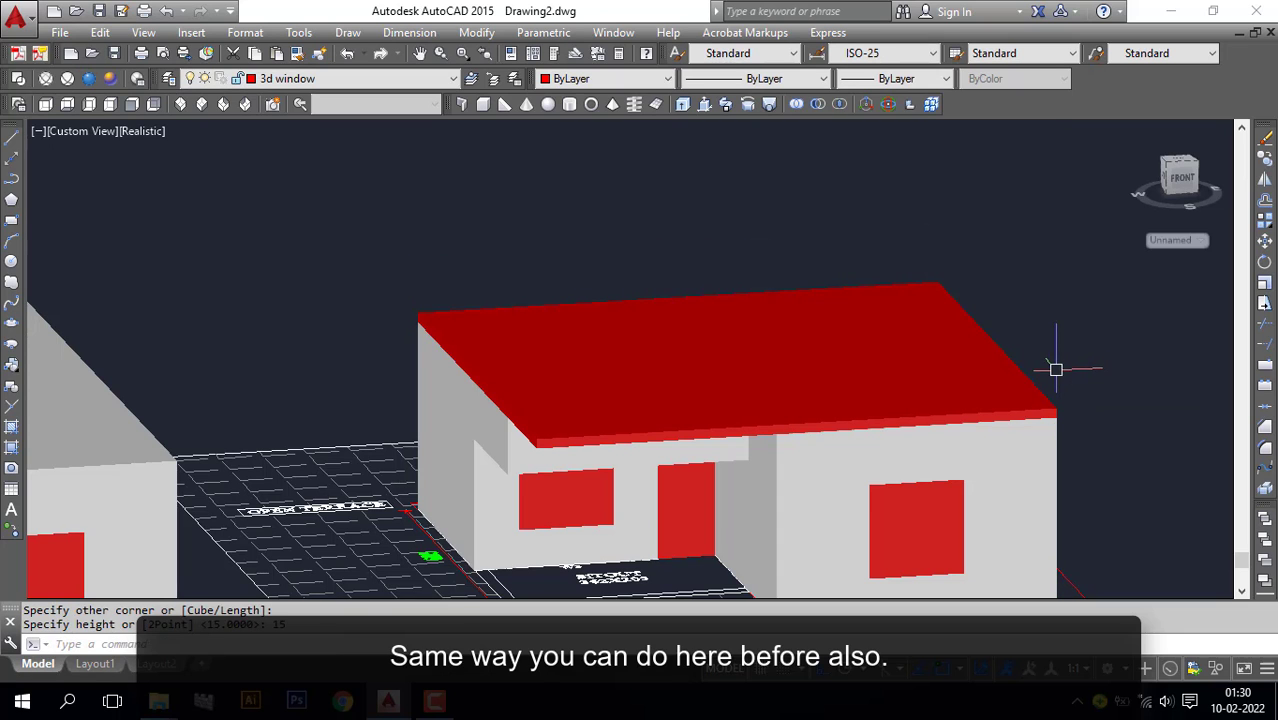
Match the properties of the upper-floor roof slab to those of the walls
{"action": "middle_click_drag", "start_coordinate": [1056, 366], "coordinate": [752, 351], "text": "shift"}
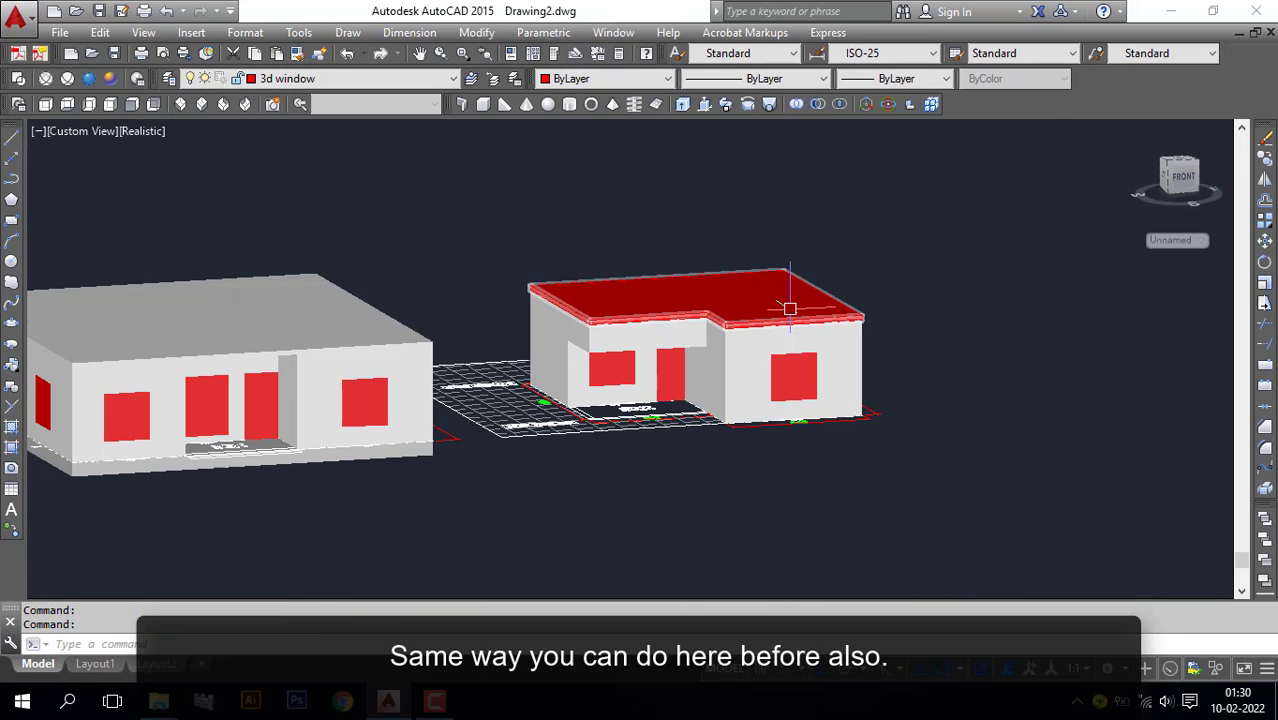
{"action": "type", "text": "a"}
{"action": "key", "text": "Return"}
{"action": "left_click", "coordinate": [828, 312]}
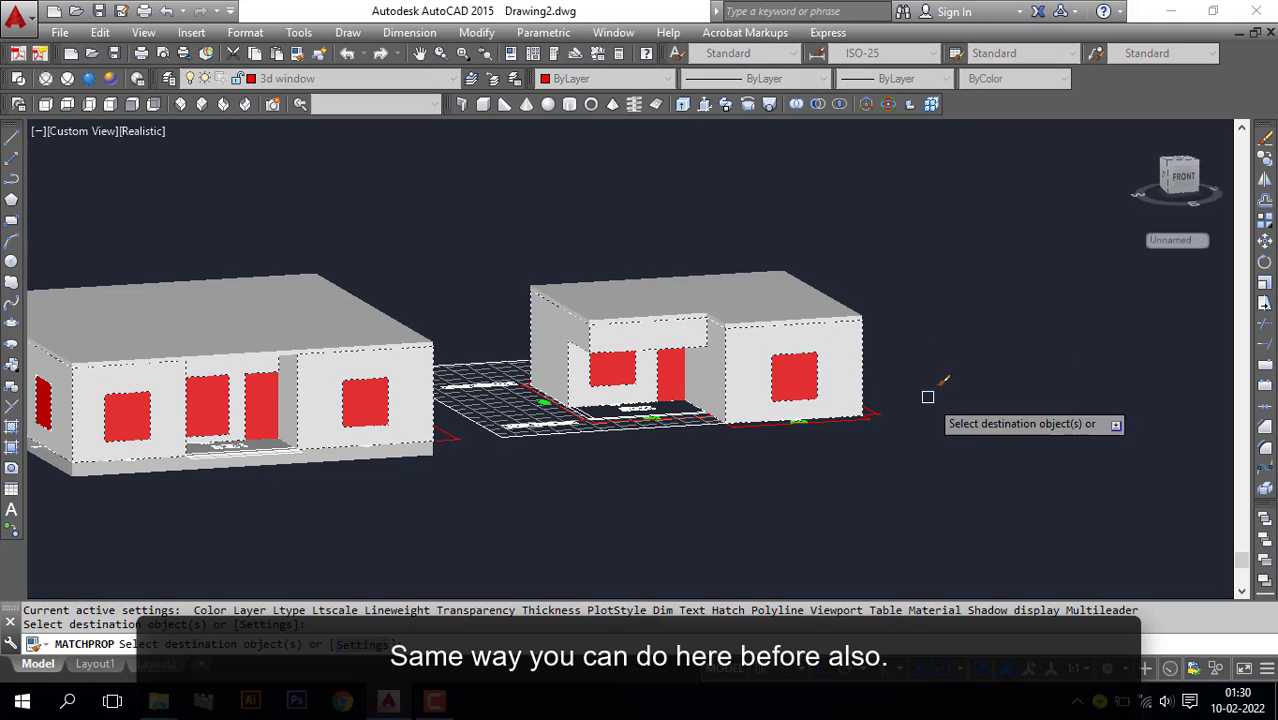
Separate the combined ground-floor and upper-floor wall solid into independent solids with the Separate solid editing operation
{"action": "scroll", "coordinate": [910, 388], "scroll_direction": "down", "scroll_amount": 2}
{"action": "middle_click_drag", "start_coordinate": [923, 372], "coordinate": [850, 346], "text": "shift"}
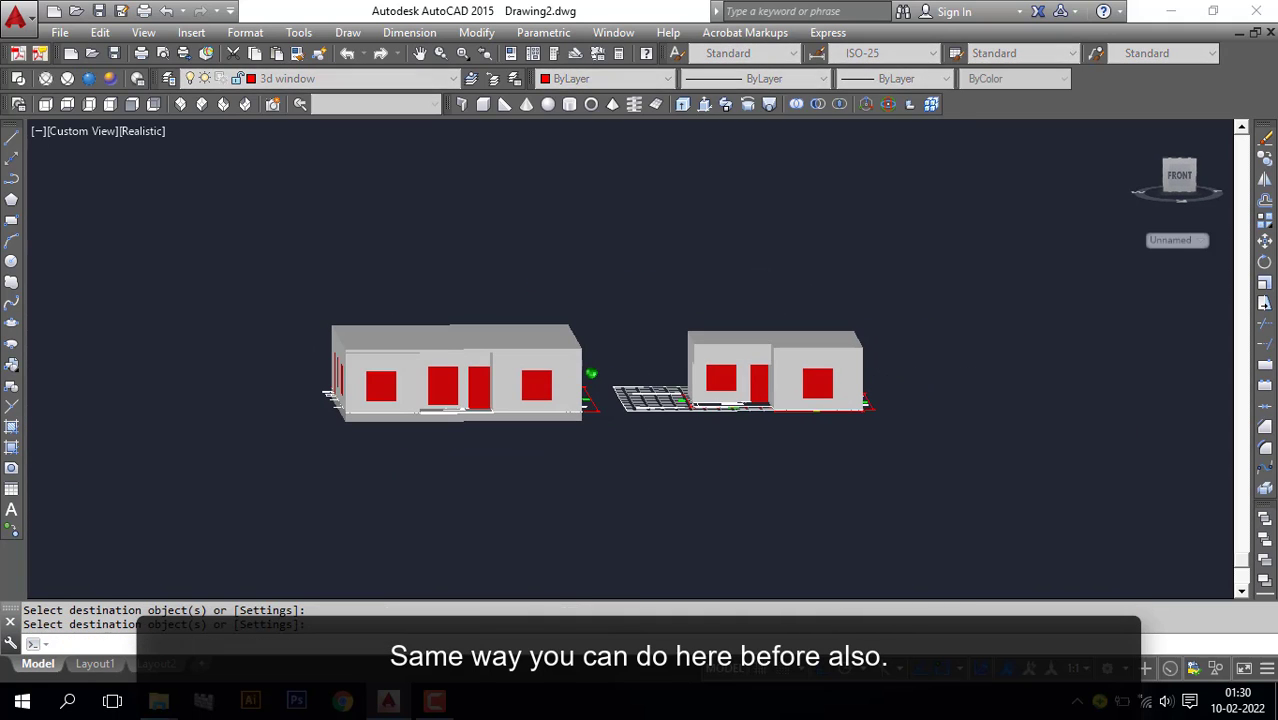
{"action": "left_click", "coordinate": [134, 105]}
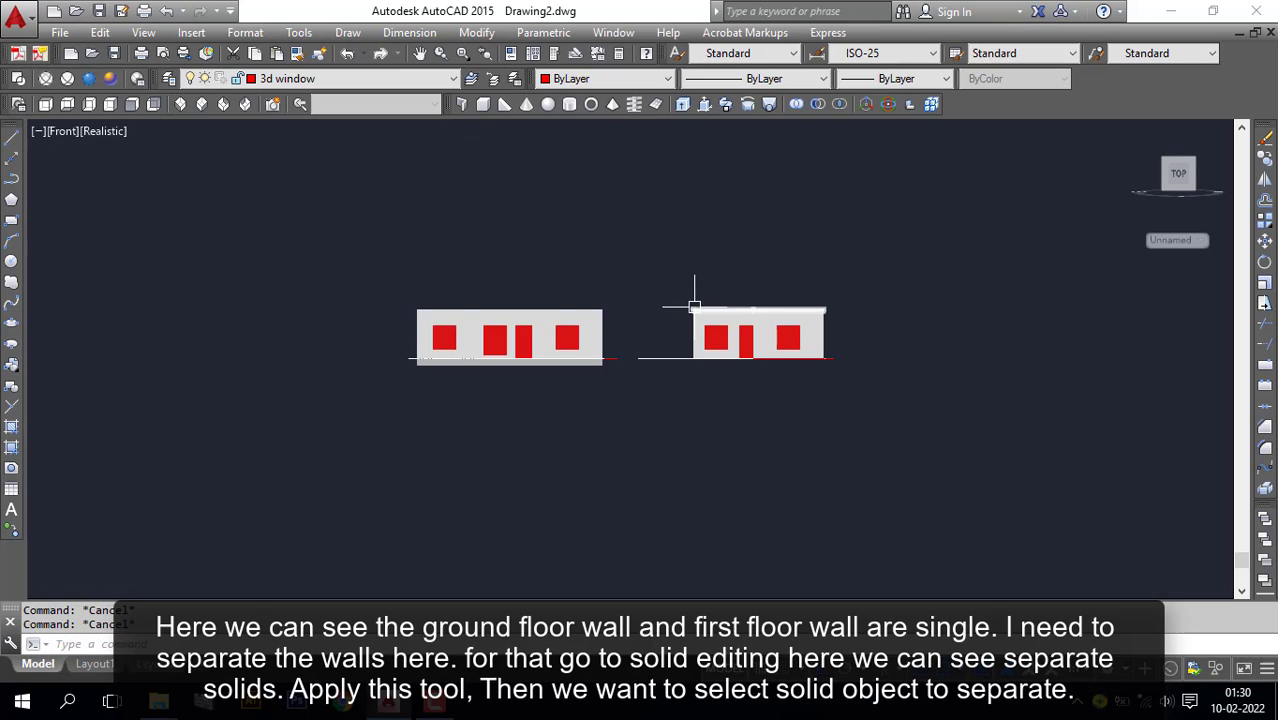
{"action": "left_click", "coordinate": [690, 327]}
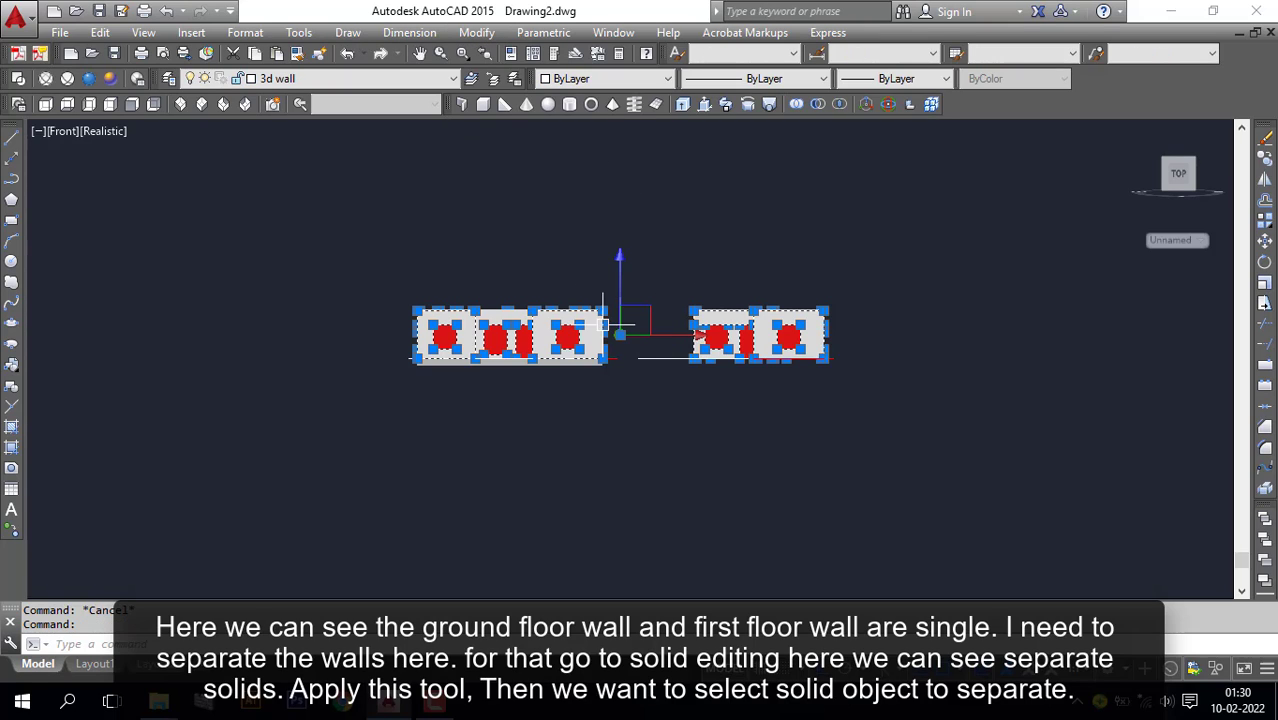
{"action": "key", "text": "Escape"}
{"action": "left_click", "coordinate": [476, 32]}
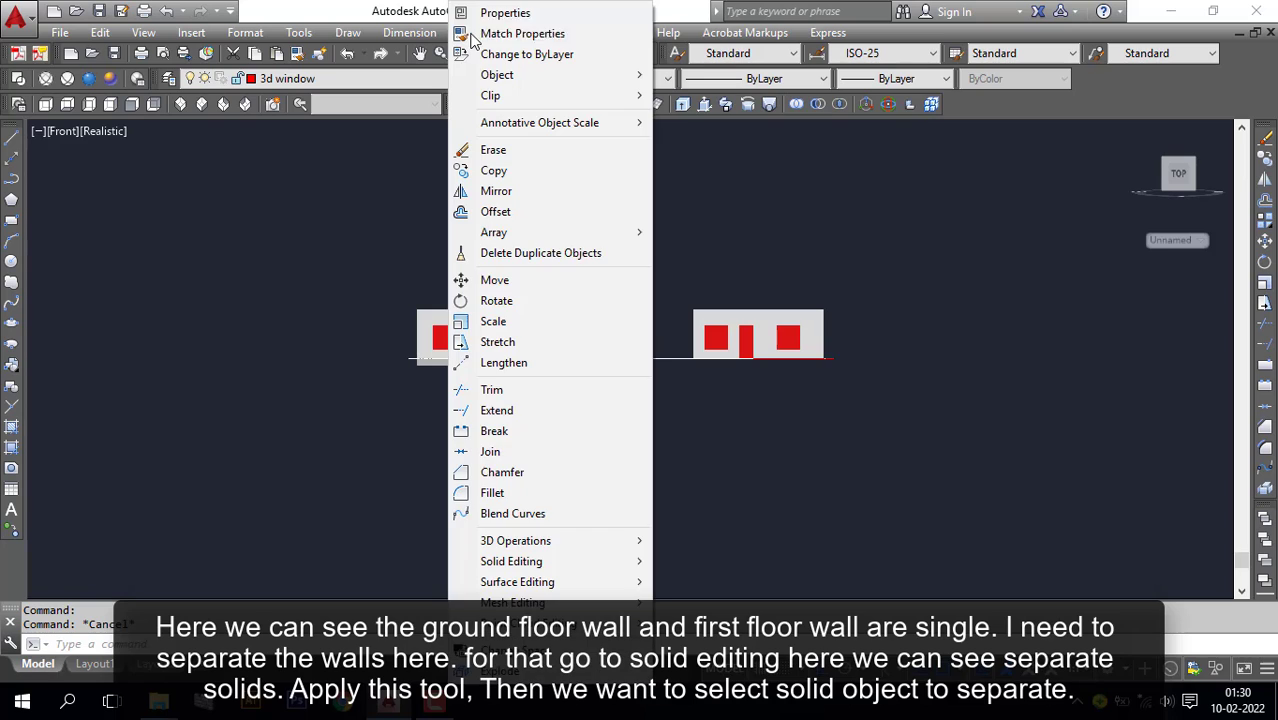
{"action": "mouse_move", "coordinate": [505, 541]}
{"action": "mouse_move", "coordinate": [514, 563]}
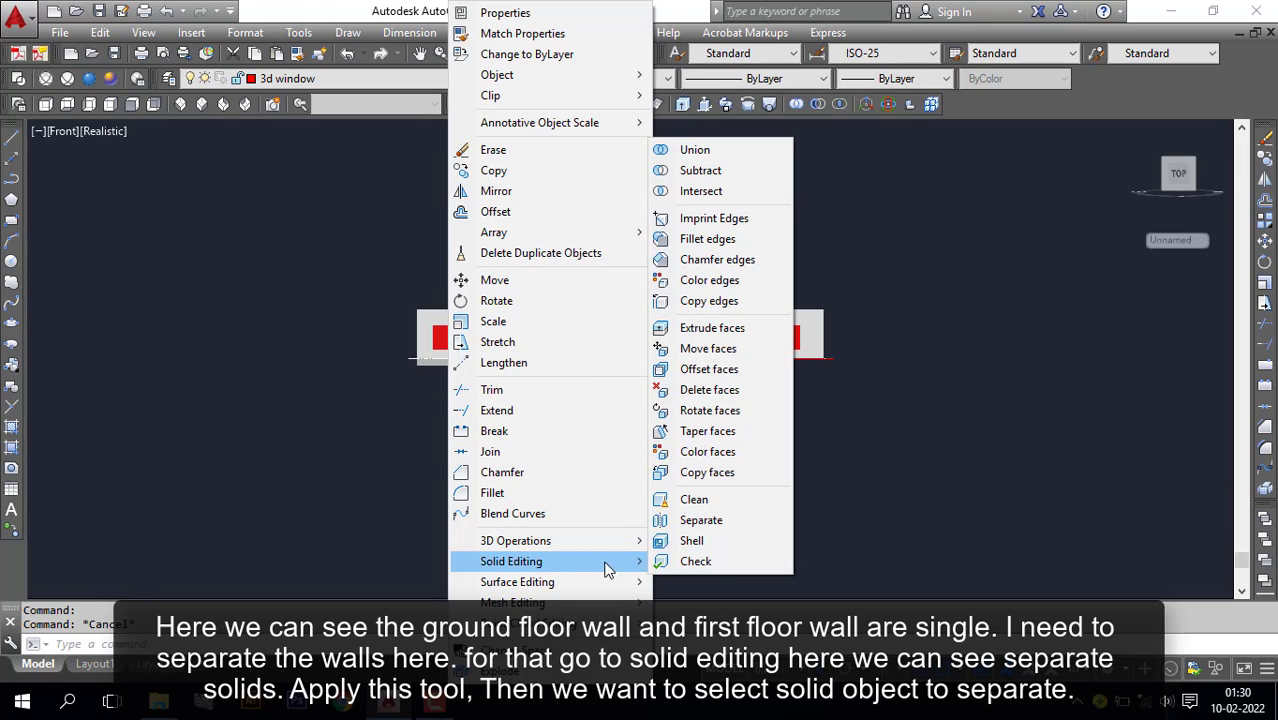
{"action": "left_click", "coordinate": [701, 520]}
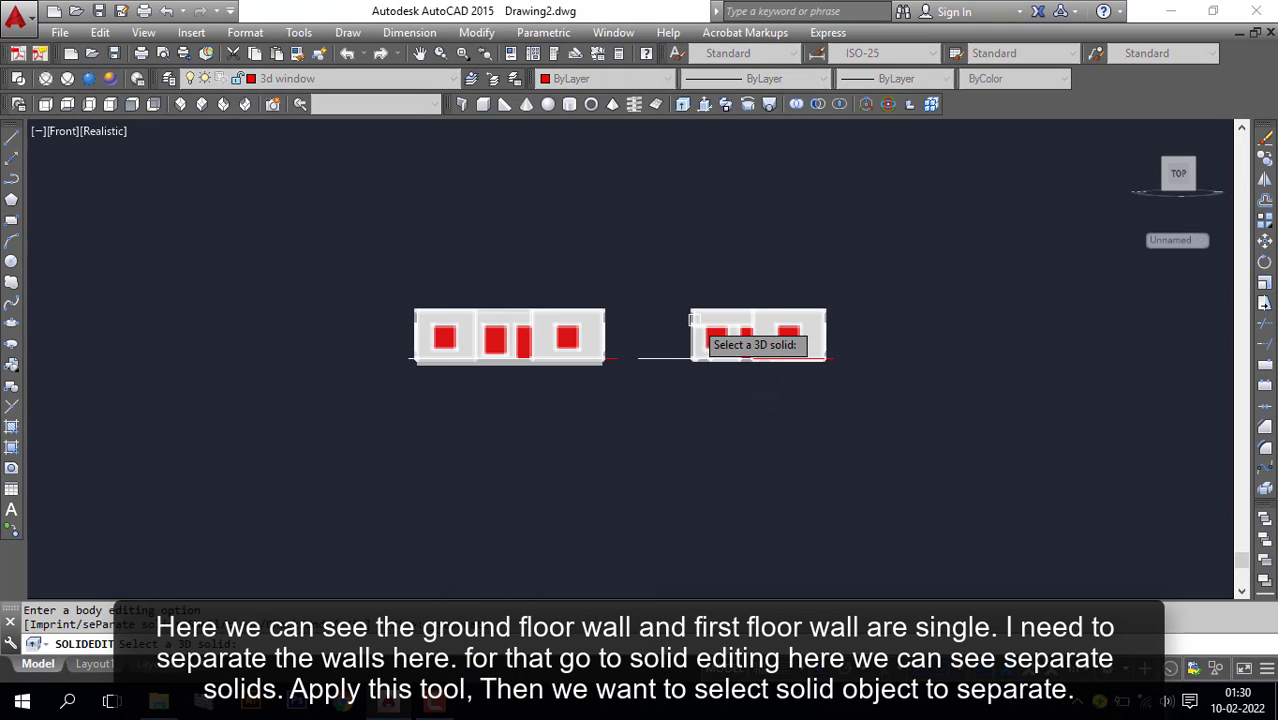
{"action": "left_click", "coordinate": [692, 318]}
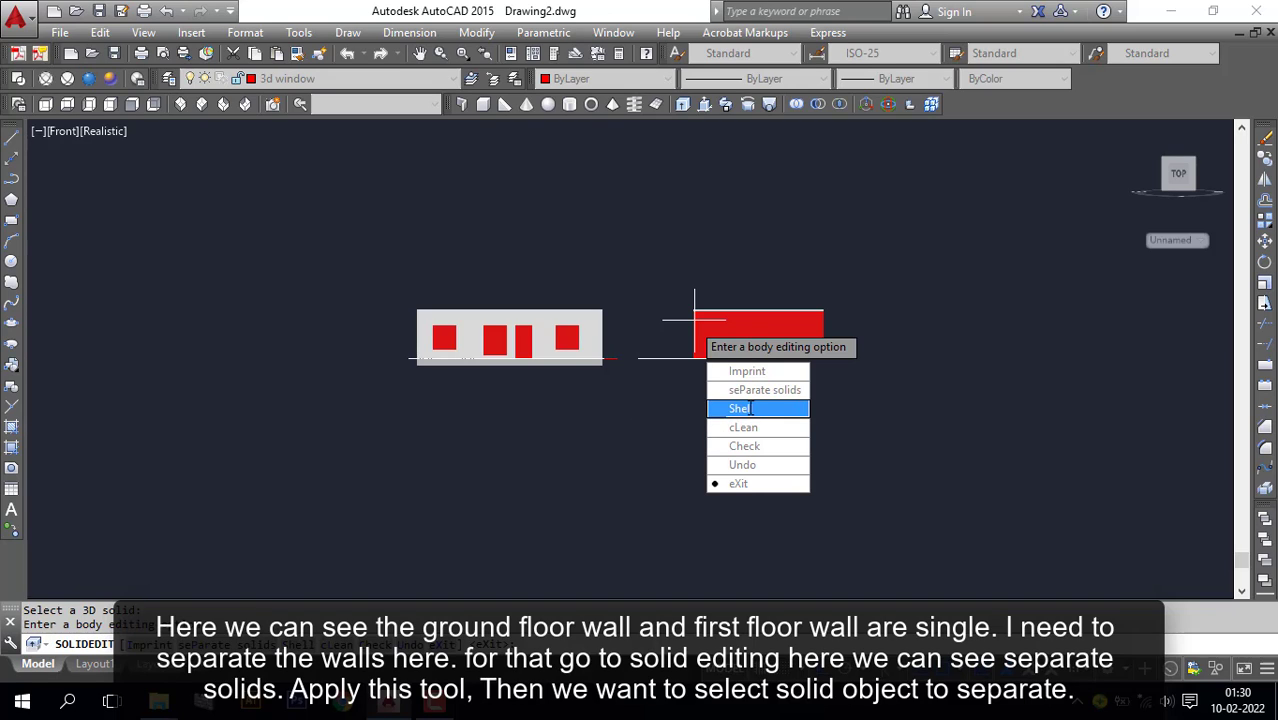
{"action": "key", "text": "Return"}
{"action": "key", "text": "Return"}
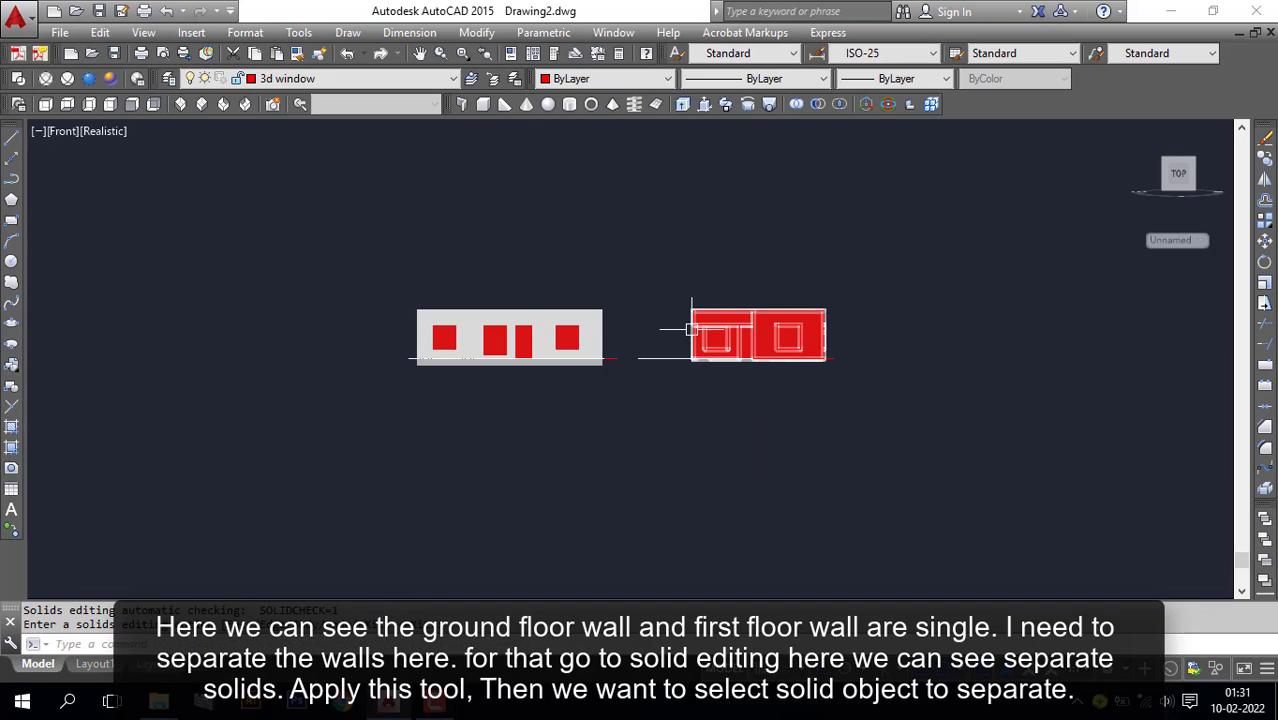
Match the properties of the separated upper-floor walls to those of the ground-floor walls
{"action": "type", "text": "Ma"}
{"action": "key", "text": "Return"}
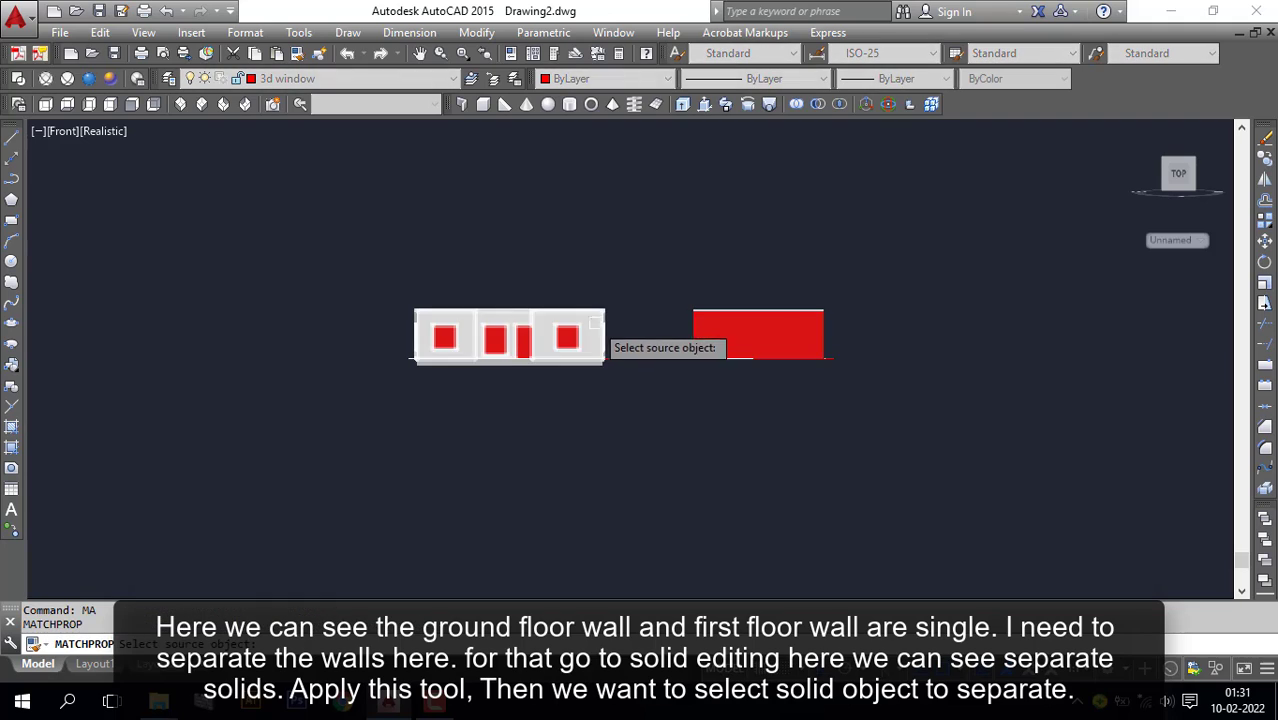
{"action": "left_click", "coordinate": [595, 340]}
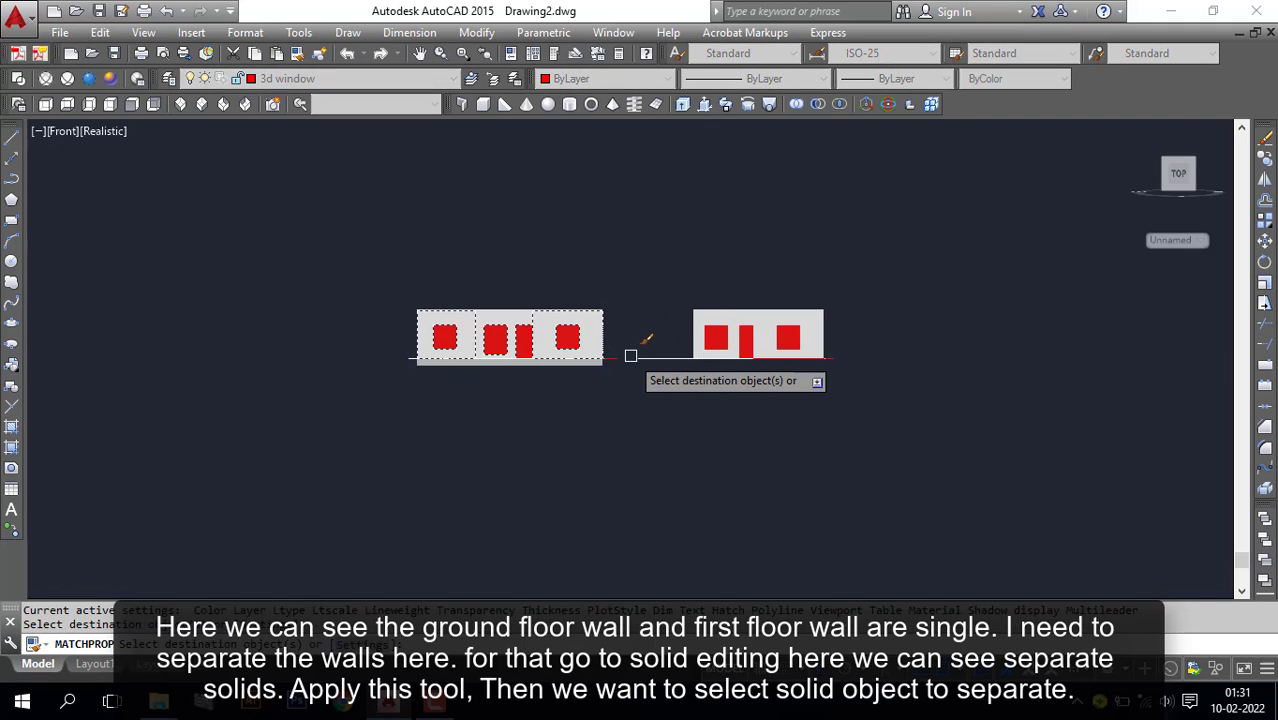
{"action": "key", "text": "Escape"}
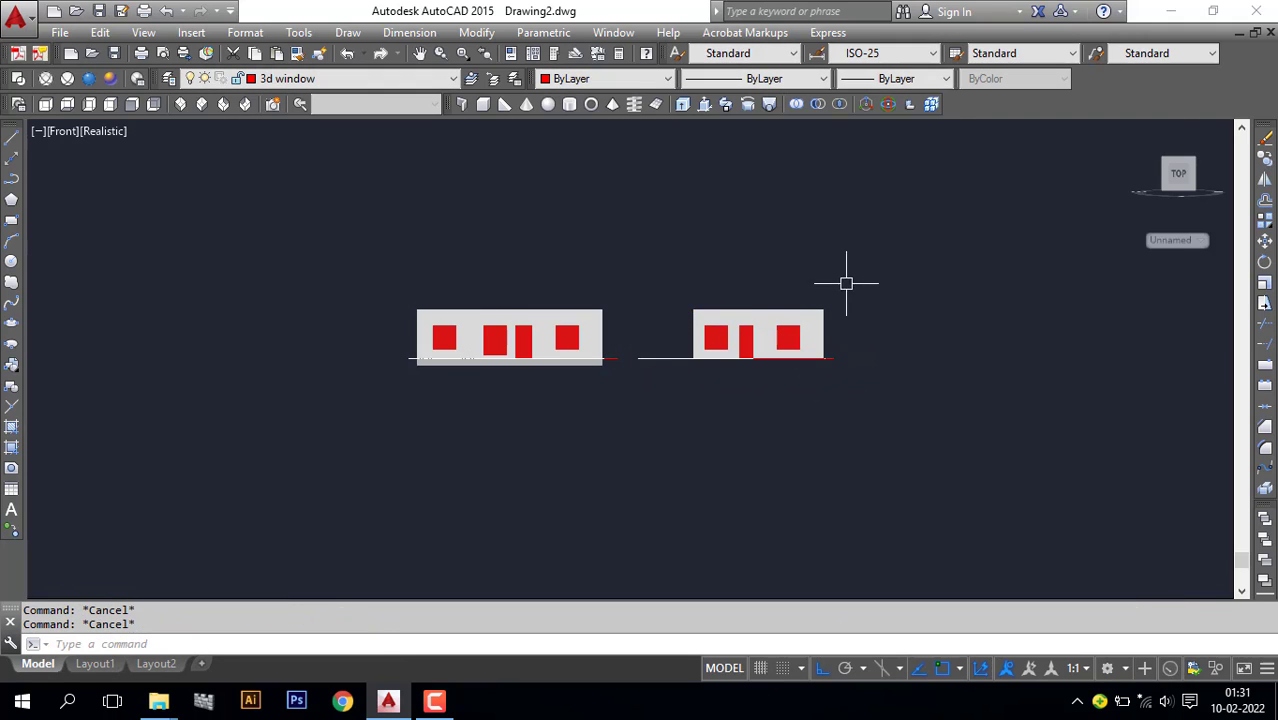
Move the upper-floor walls, windows, door and roof slab onto the ground-floor slab, aligning the matching outer front corners
{"action": "left_click", "coordinate": [846, 283]}
{"action": "left_click", "coordinate": [684, 366]}
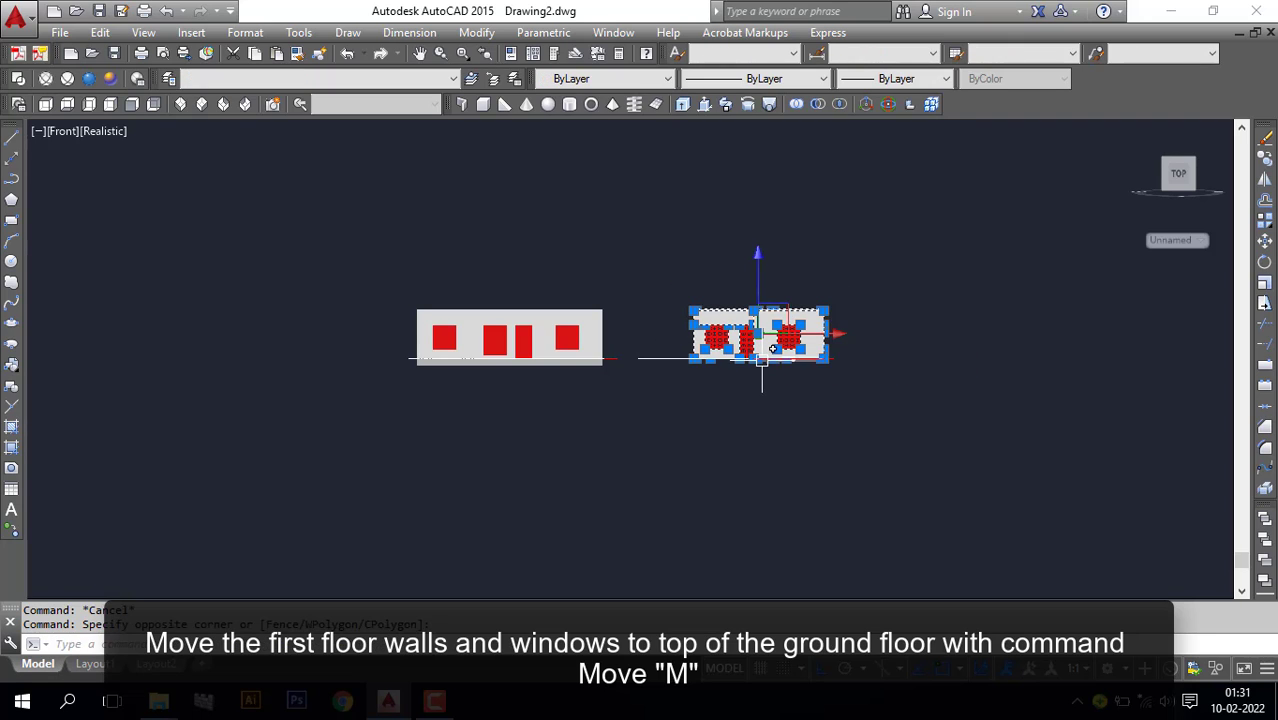
{"action": "left_click", "coordinate": [935, 276]}
{"action": "left_click", "coordinate": [692, 362]}
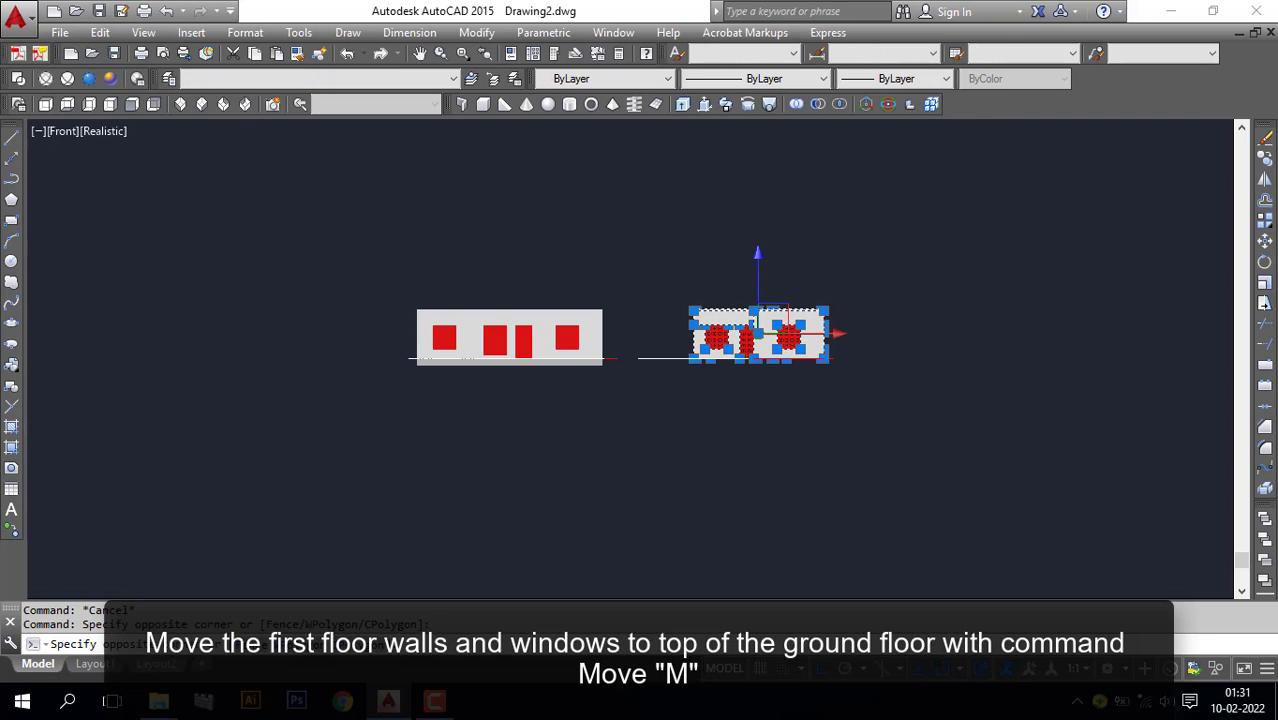
{"action": "middle_click_drag", "start_coordinate": [663, 425], "coordinate": [880, 408], "text": "shift"}
{"action": "type", "text": "m"}
{"action": "key", "text": "Return"}
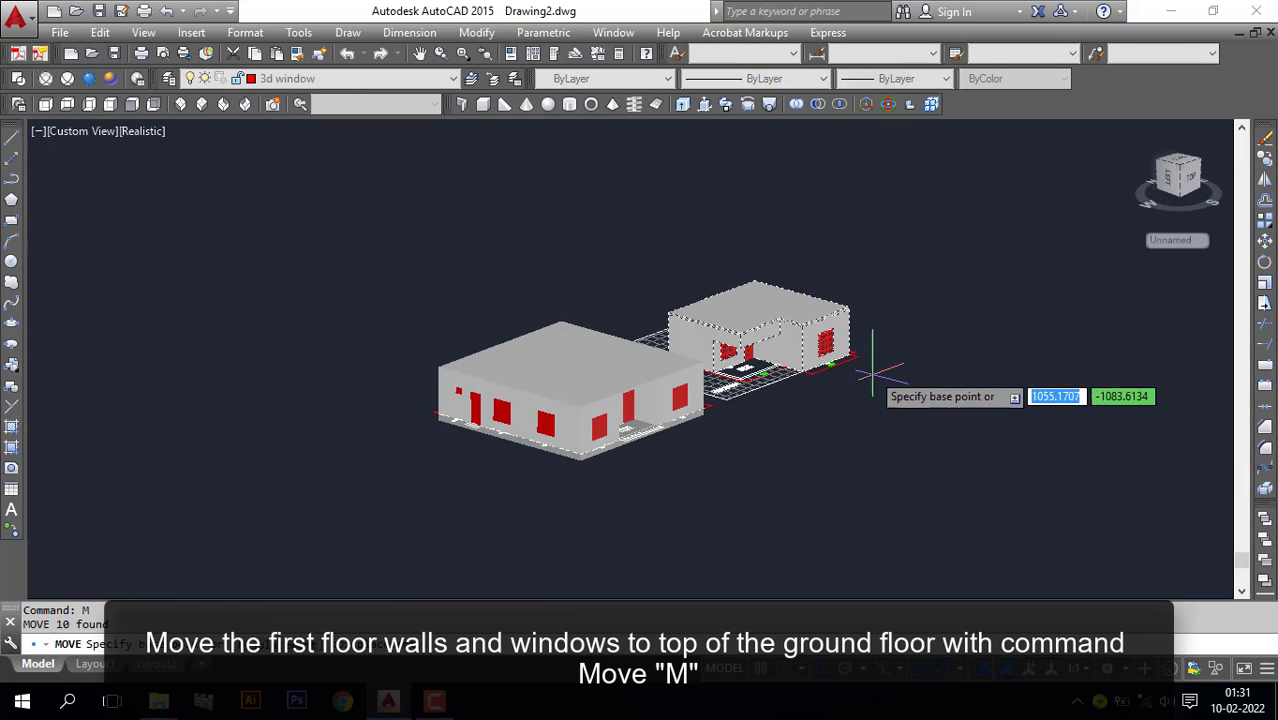
{"action": "scroll", "coordinate": [830, 370], "scroll_direction": "up", "scroll_amount": 6}
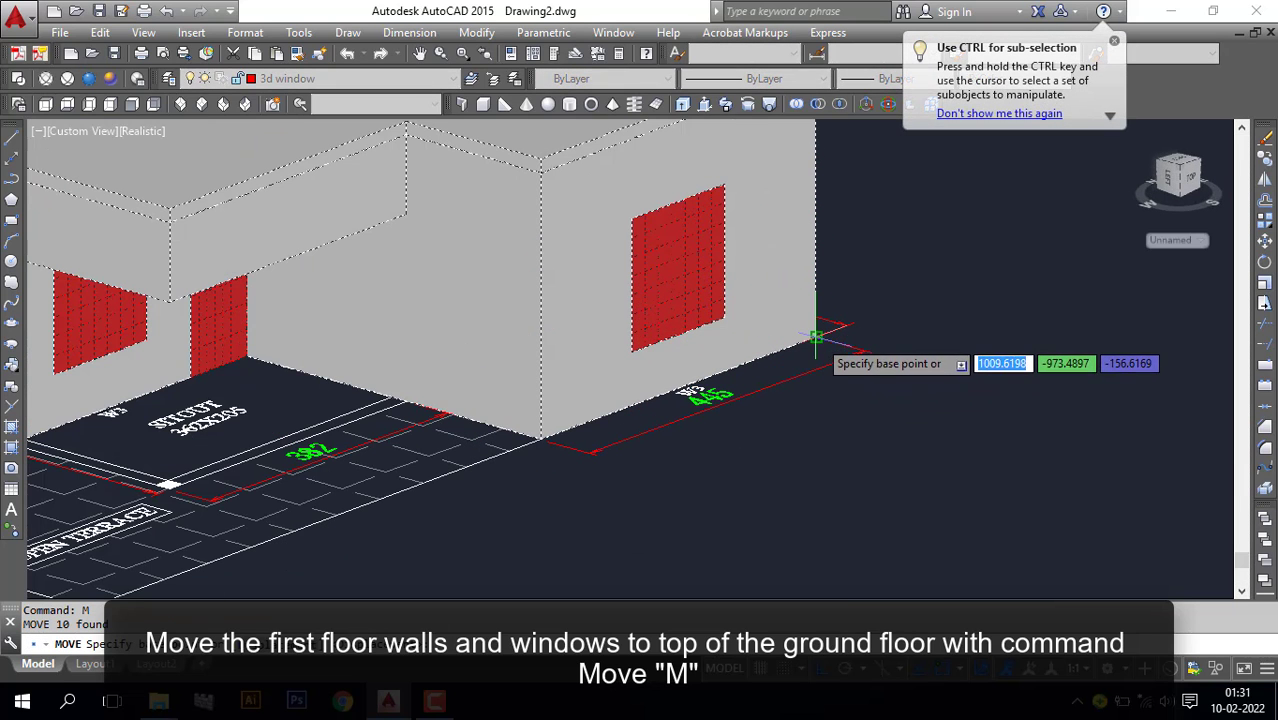
{"action": "left_click", "coordinate": [824, 337]}
{"action": "scroll", "coordinate": [785, 290], "scroll_direction": "down", "scroll_amount": 6}
{"action": "scroll", "coordinate": [450, 383], "scroll_direction": "up", "scroll_amount": 6}
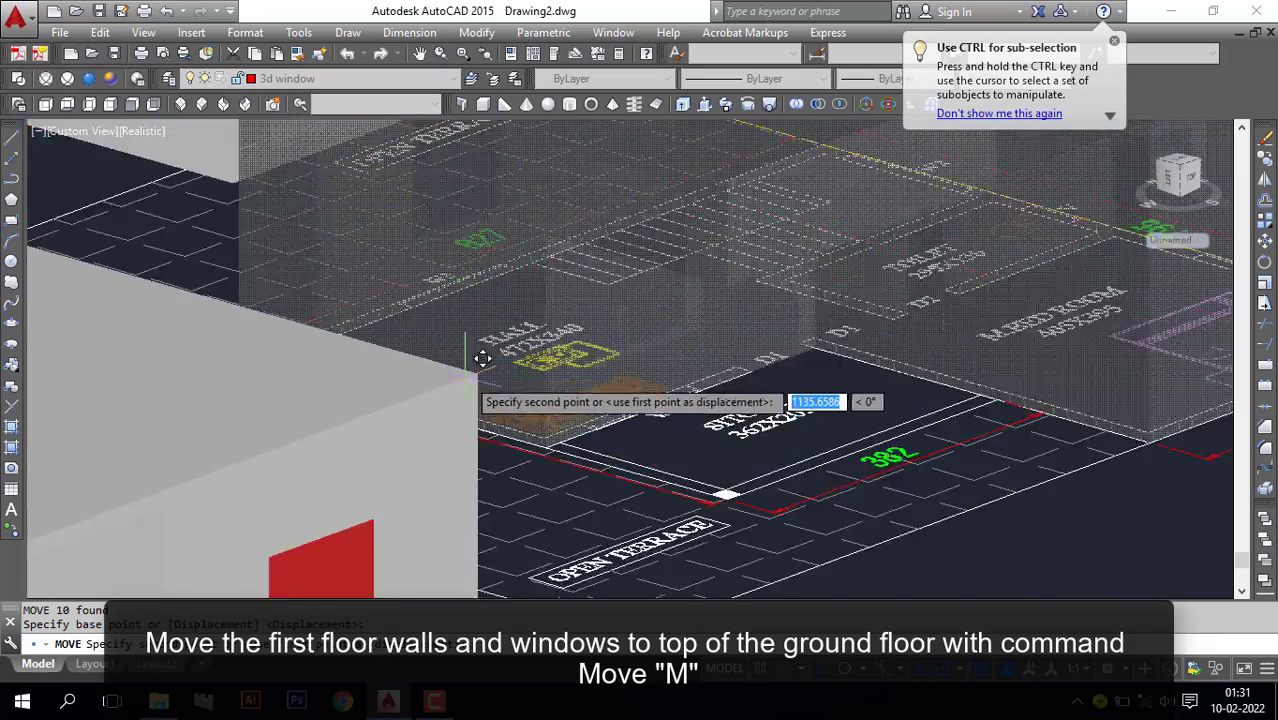
{"action": "left_click", "coordinate": [501, 354]}
Draw a box 15 high, extending downward, over the outer step outline in front of the ground-floor sitout
{"action": "scroll", "coordinate": [576, 443], "scroll_direction": "down", "scroll_amount": 8}
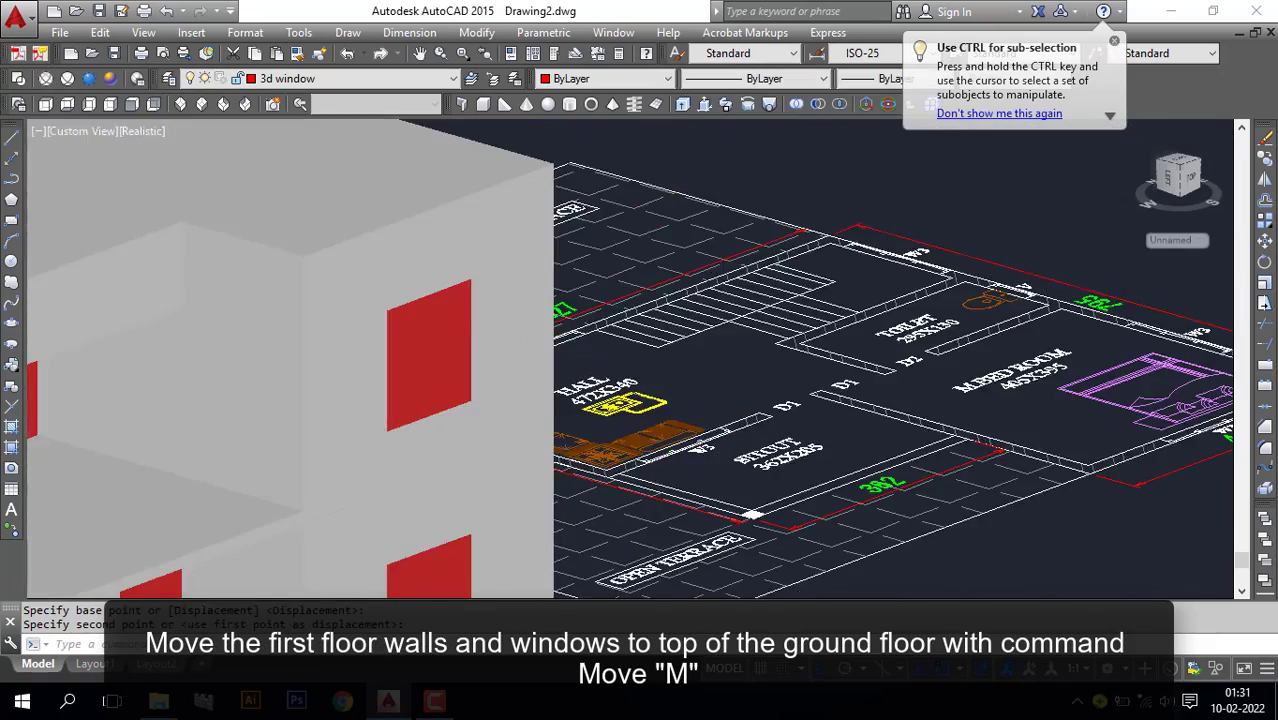
{"action": "scroll", "coordinate": [658, 444], "scroll_direction": "down", "scroll_amount": 4}
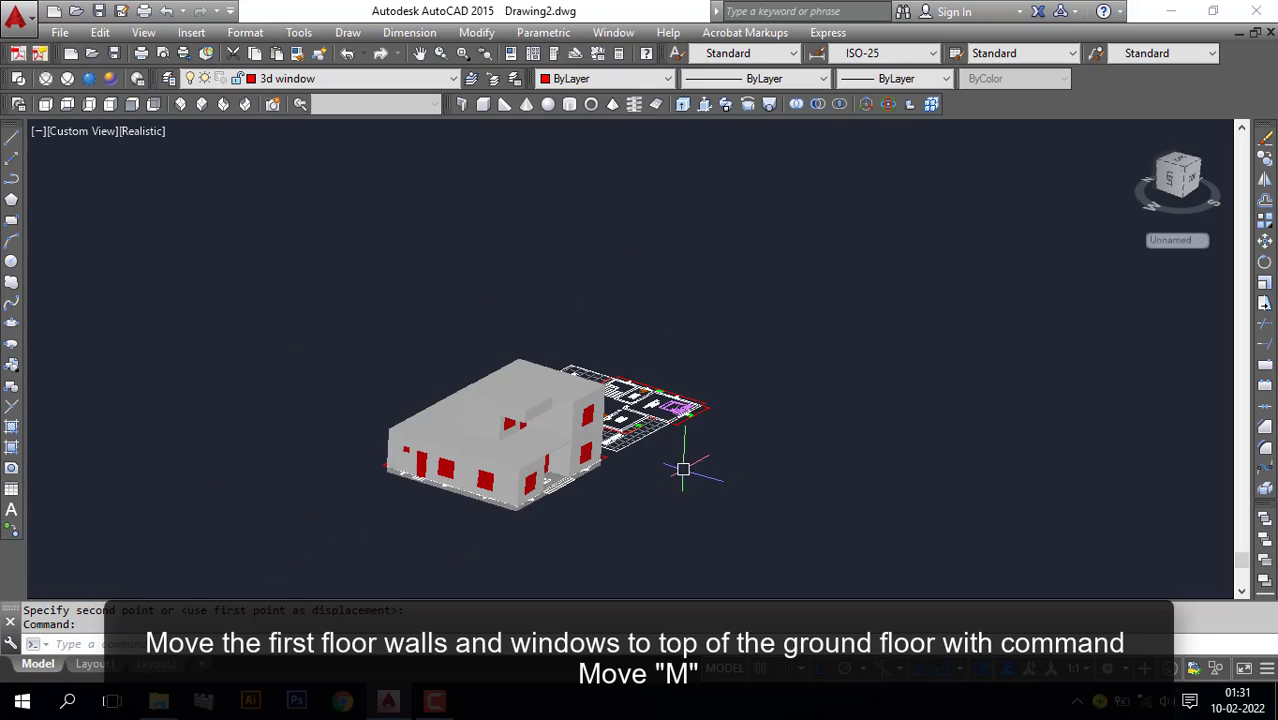
{"action": "middle_click_drag", "start_coordinate": [685, 466], "coordinate": [600, 442], "text": "shift"}
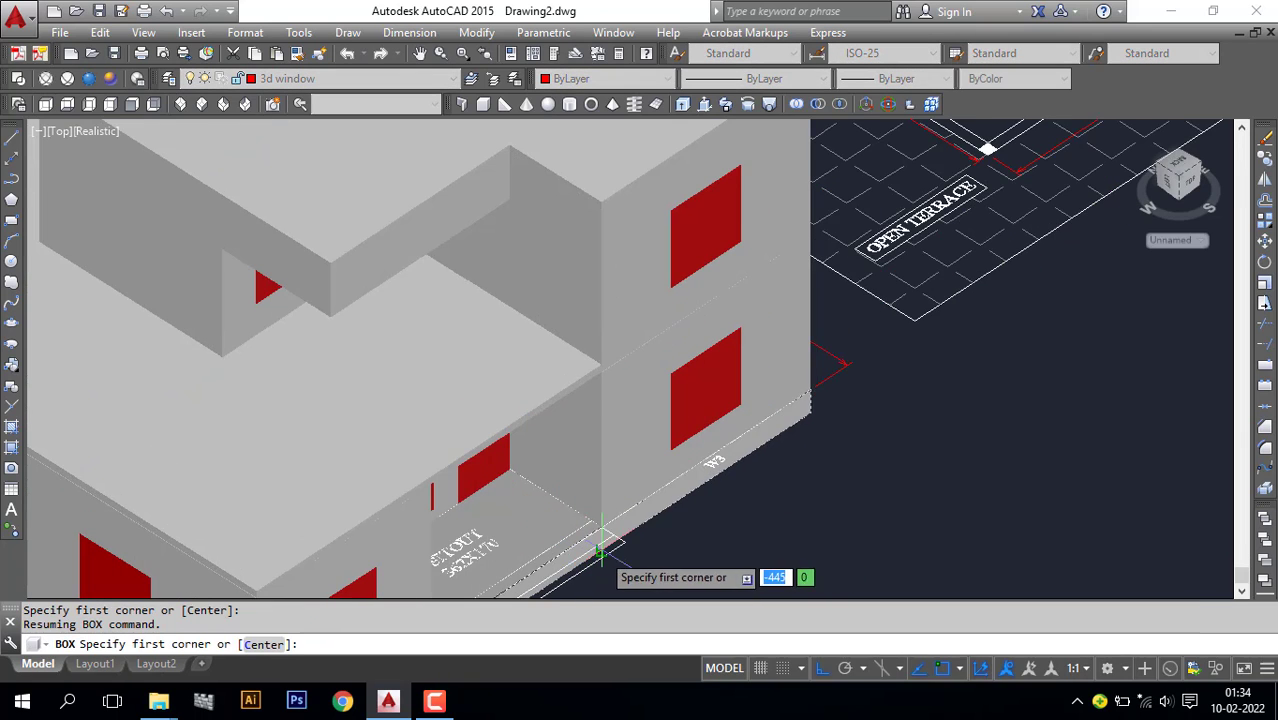
{"action": "scroll", "coordinate": [667, 396], "scroll_direction": "up", "scroll_amount": 5}
{"action": "scroll", "coordinate": [679, 330], "scroll_direction": "up", "scroll_amount": 2}
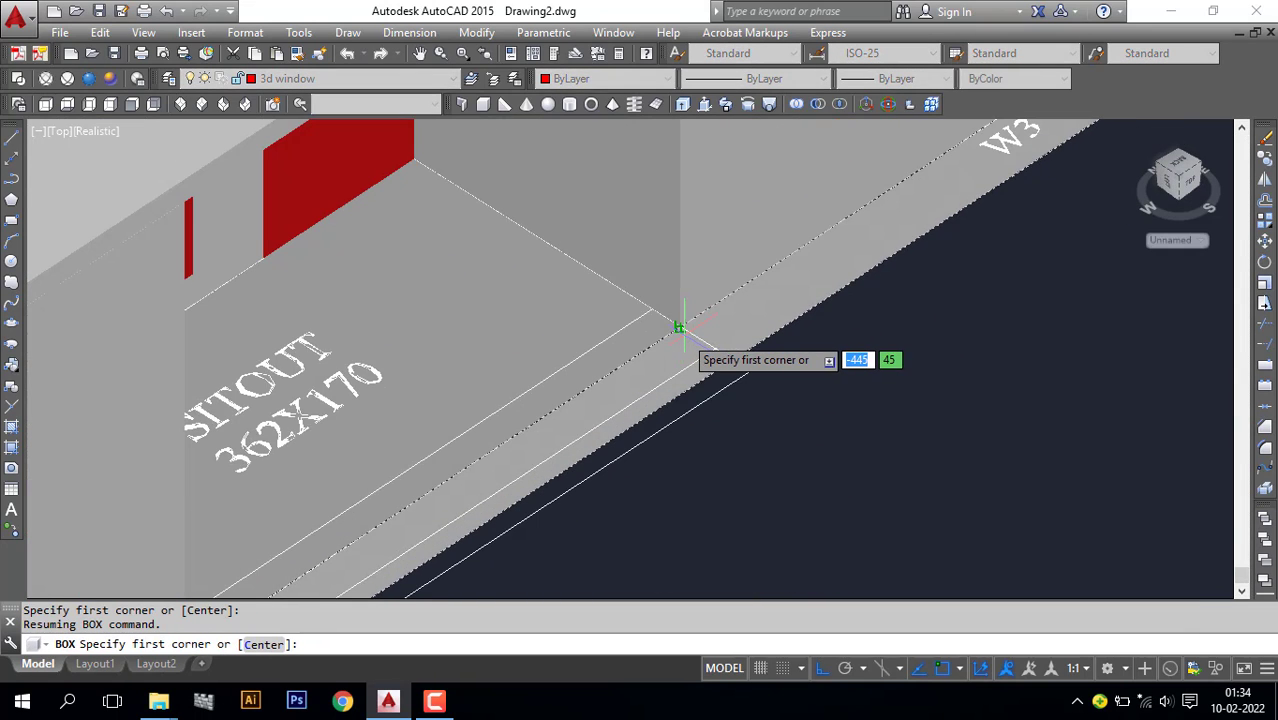
{"action": "middle_click_drag", "start_coordinate": [615, 437], "coordinate": [890, 281]}
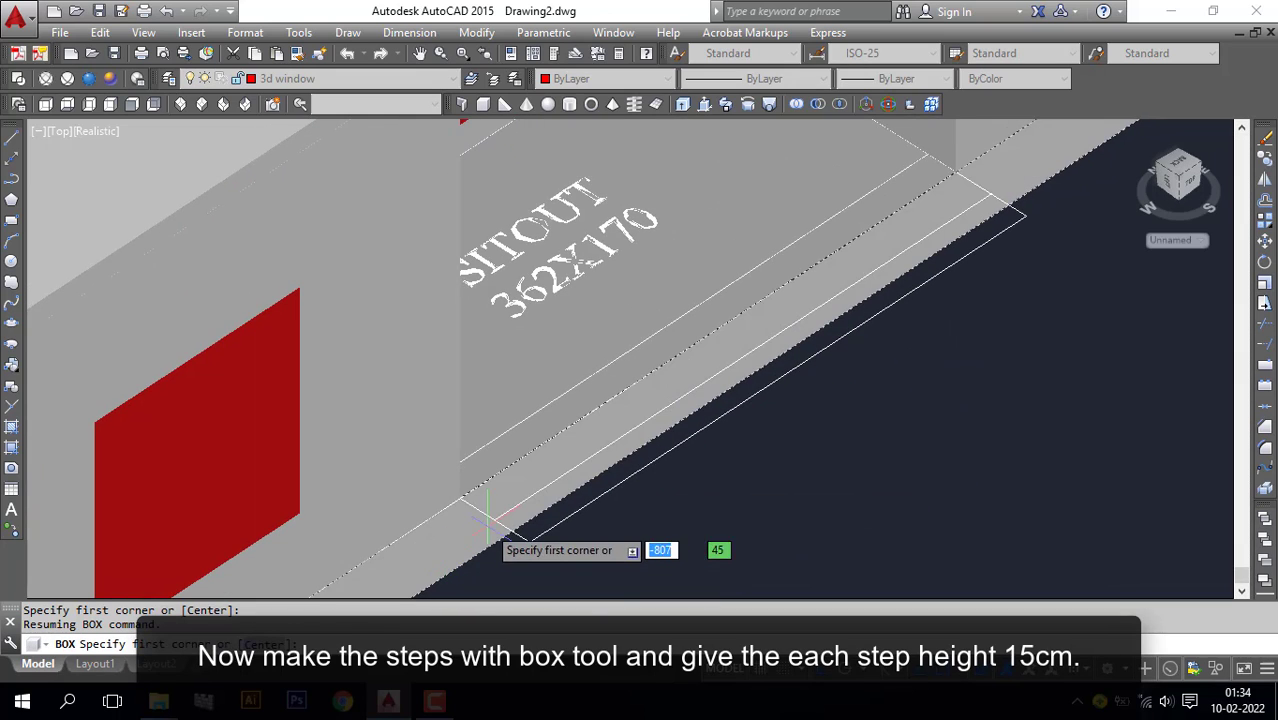
{"action": "middle_click_drag", "start_coordinate": [618, 517], "coordinate": [590, 476], "text": "shift"}
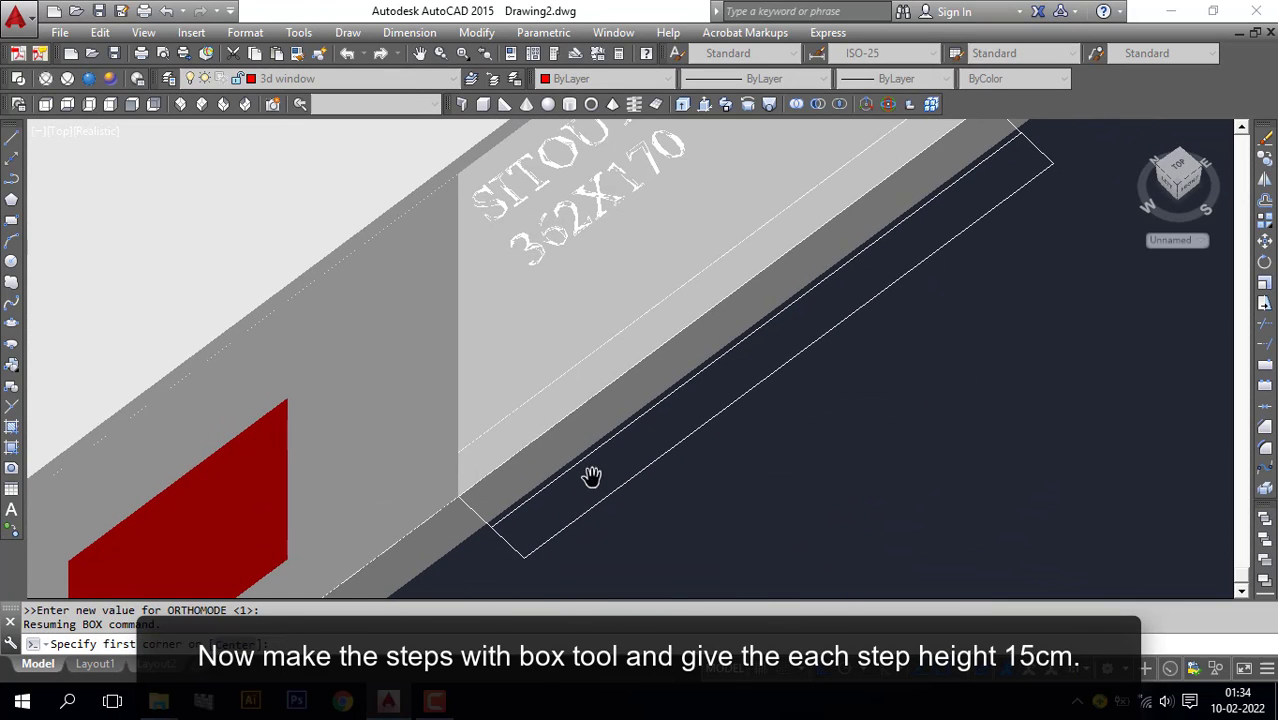
{"action": "left_click", "coordinate": [519, 551]}
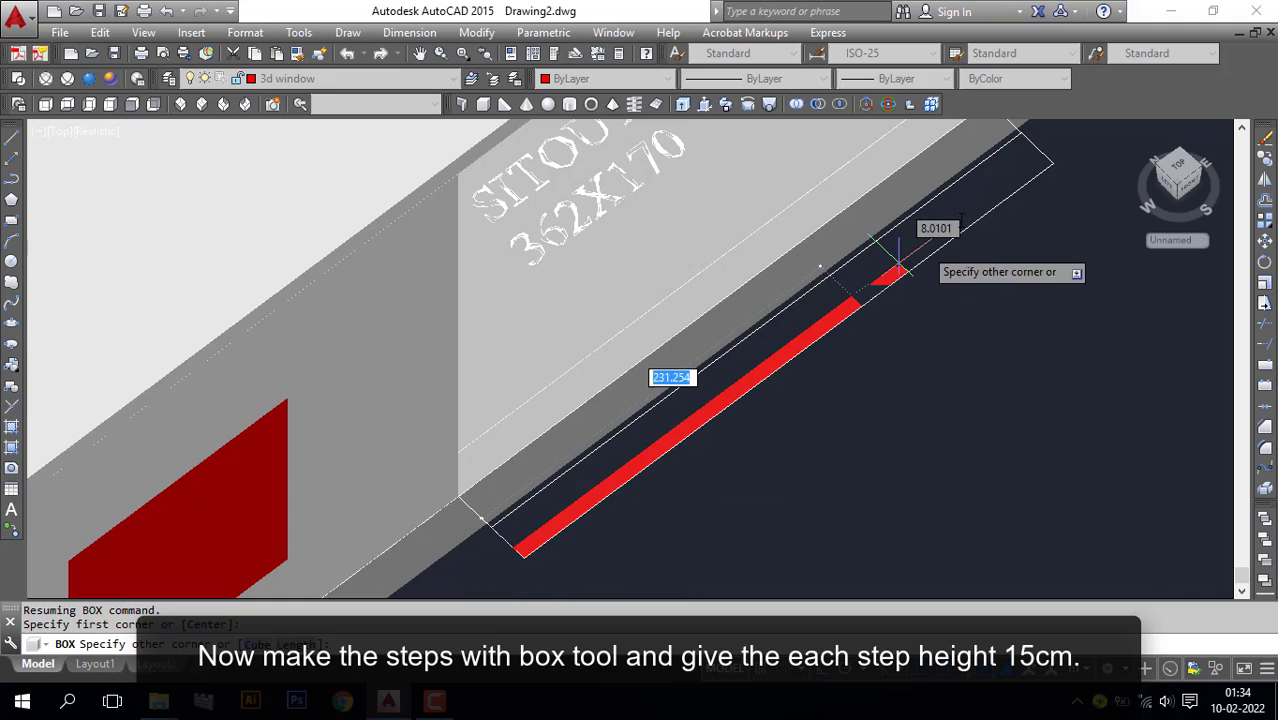
{"action": "left_click", "coordinate": [1020, 131]}
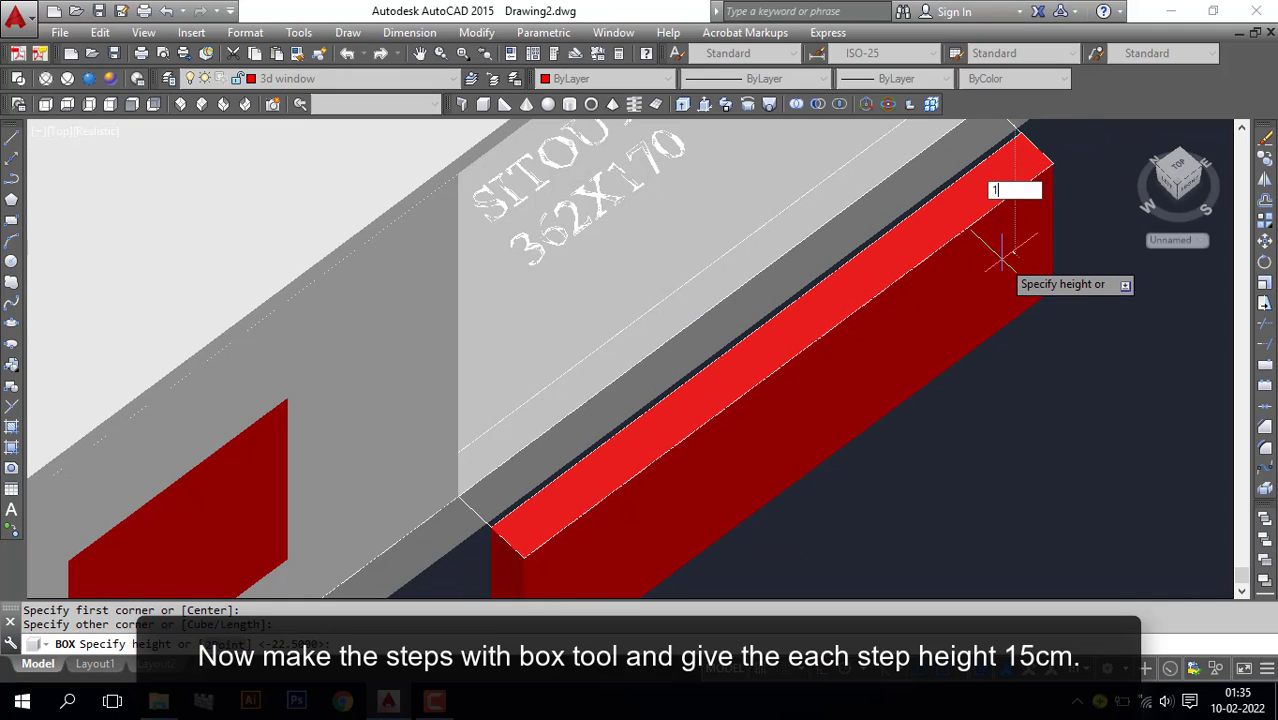
{"action": "key", "text": "Return"}
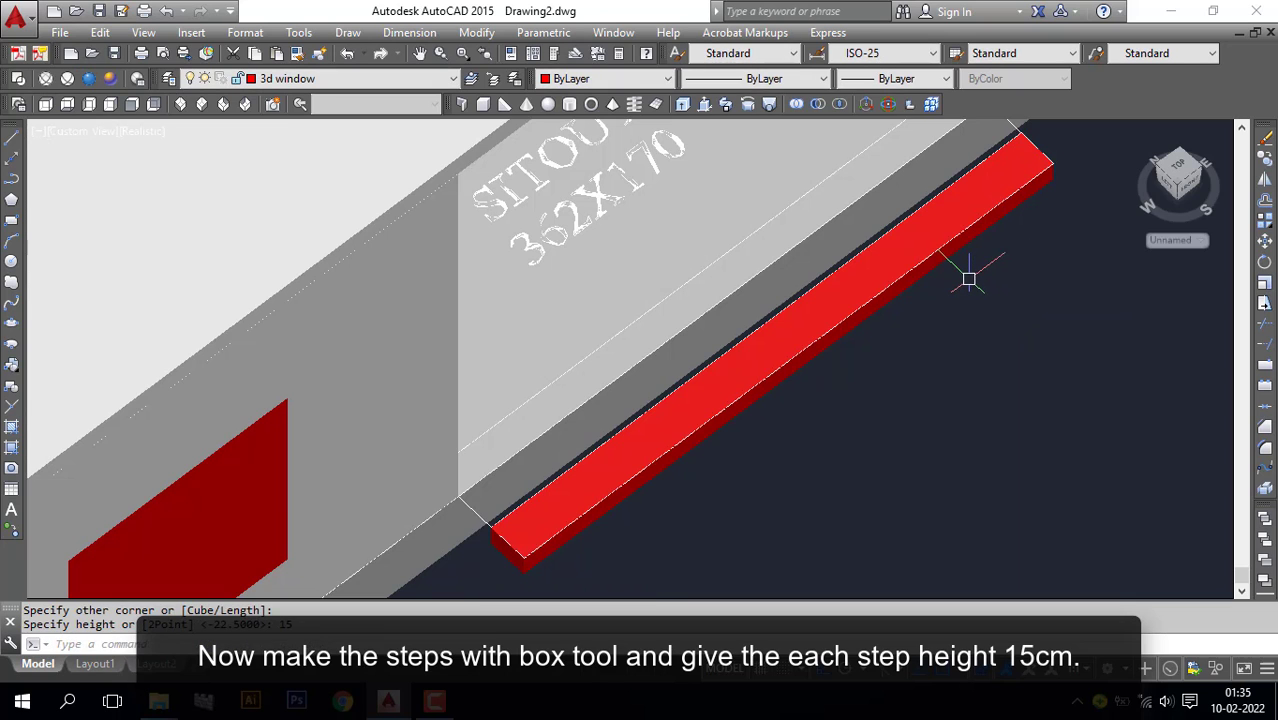
Move the box in front of the sitout straight down by 30
{"action": "left_click", "coordinate": [955, 255]}
{"action": "type", "text": "m"}
{"action": "key", "text": "Return"}
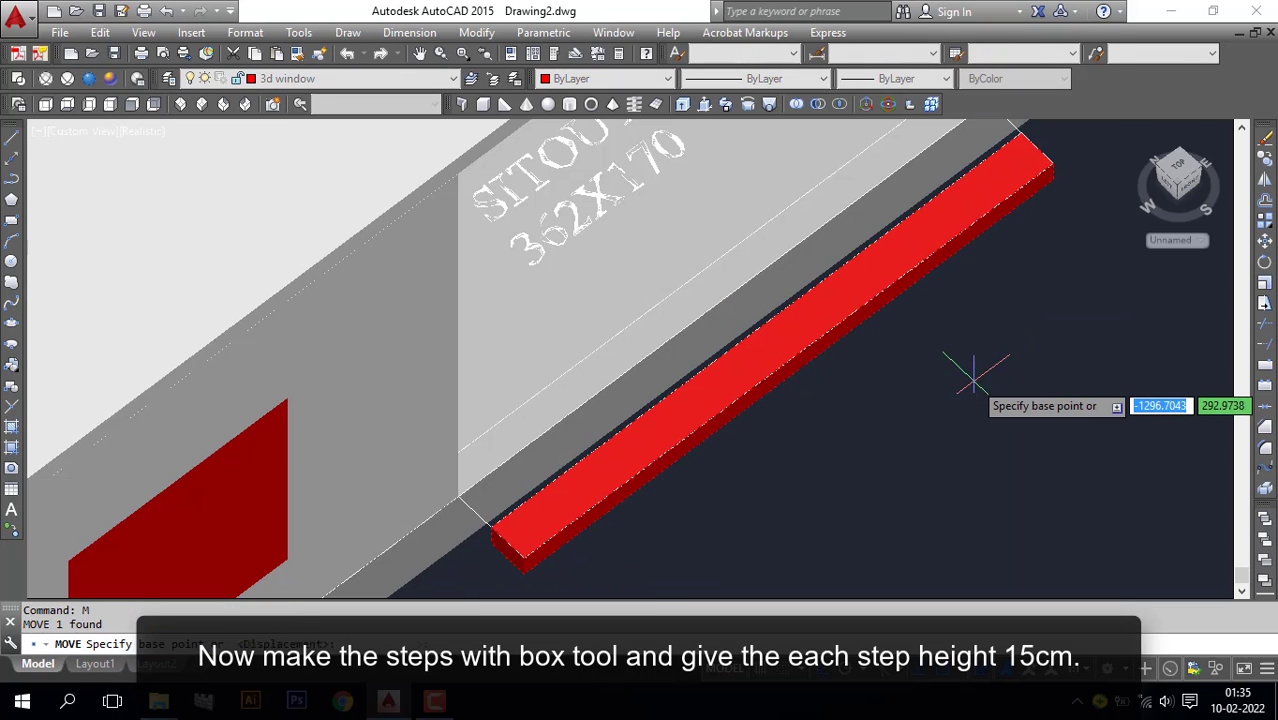
{"action": "scroll", "coordinate": [970, 380], "scroll_direction": "down", "scroll_amount": 4}
{"action": "middle_click_drag", "start_coordinate": [967, 382], "coordinate": [1027, 317], "text": "shift"}
{"action": "left_click", "coordinate": [1027, 317]}
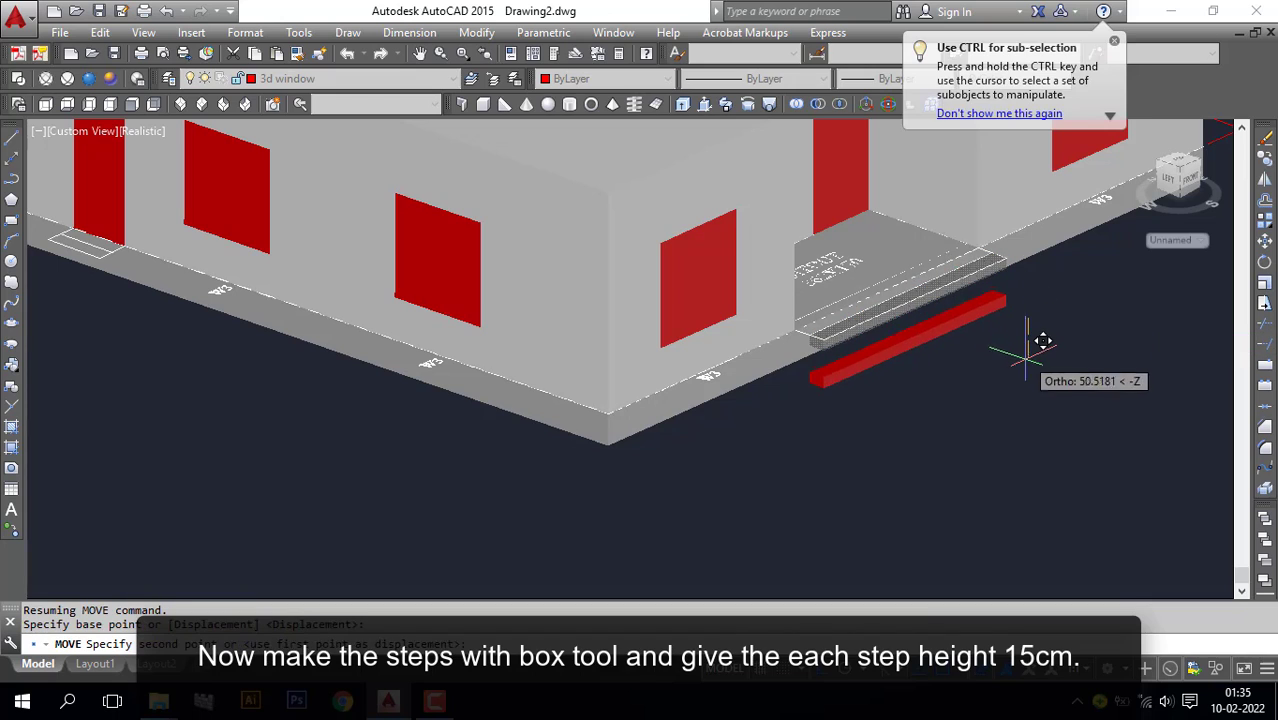
{"action": "type", "text": "30"}
{"action": "key", "text": "Return"}
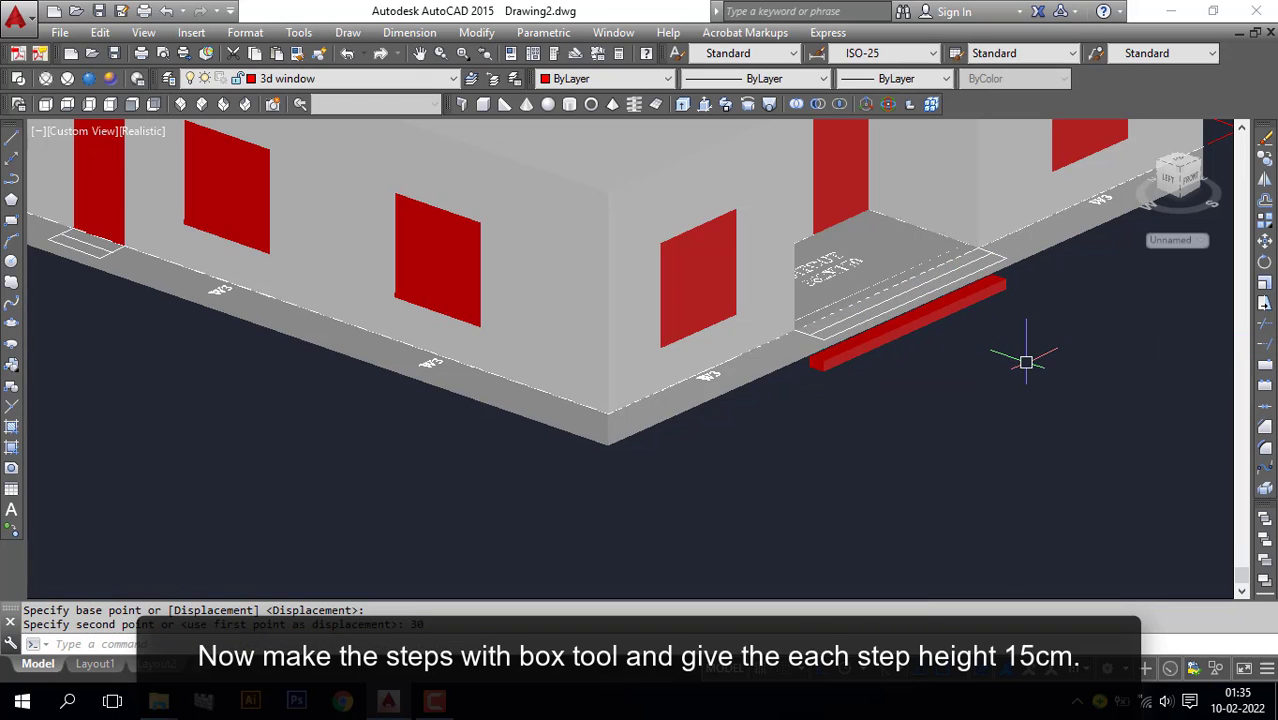
Copy the lower step box one tread inward and one riser up, corner to corner, as the second entrance step
{"action": "middle_click_drag", "start_coordinate": [909, 383], "coordinate": [968, 398], "text": "shift"}
{"action": "scroll", "coordinate": [882, 348], "scroll_direction": "up", "scroll_amount": 4}
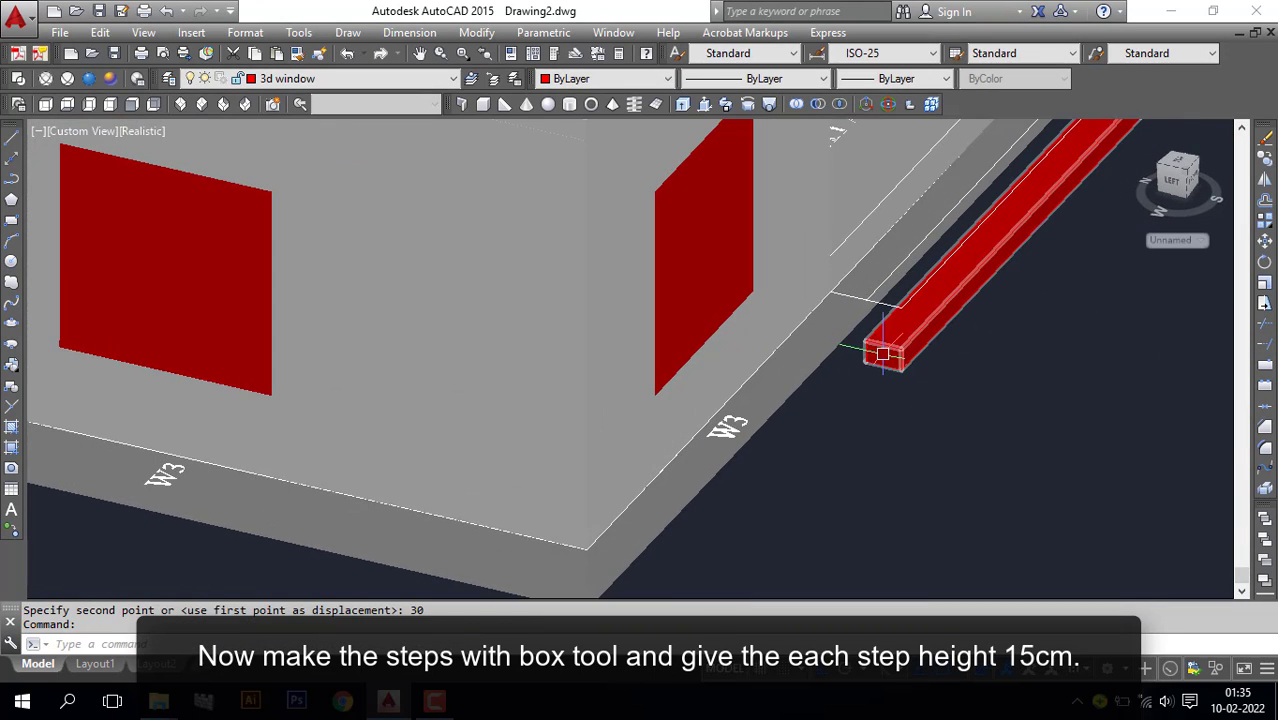
{"action": "left_click", "coordinate": [883, 353]}
{"action": "type", "text": "c"}
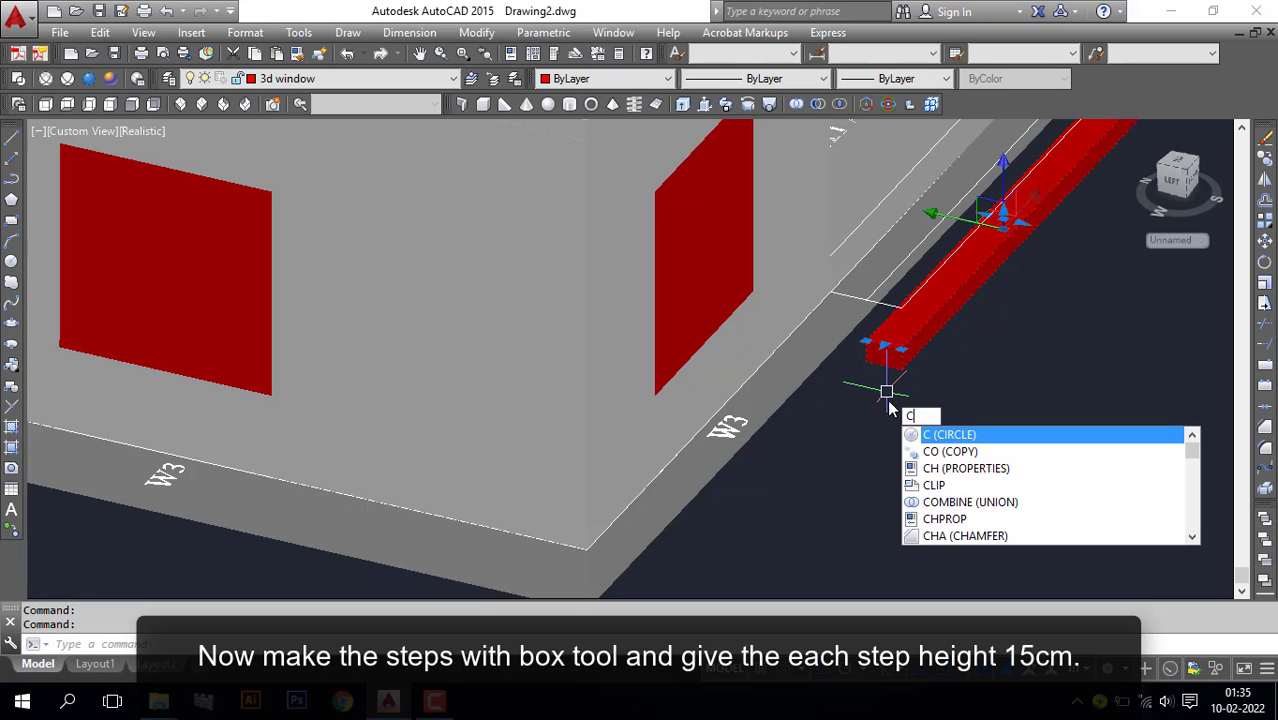
{"action": "type", "text": "o"}
{"action": "key", "text": "Return"}
{"action": "left_click", "coordinate": [902, 369]}
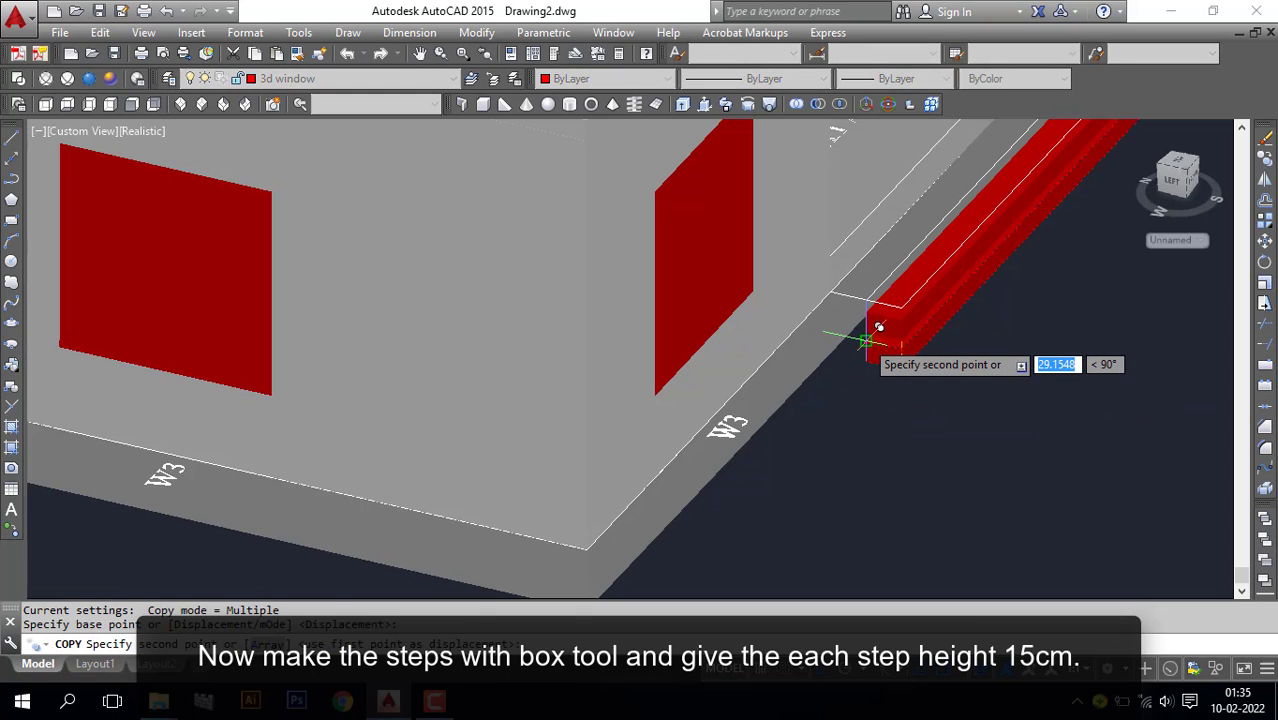
{"action": "left_click", "coordinate": [865, 342]}
{"action": "key", "text": "Return"}
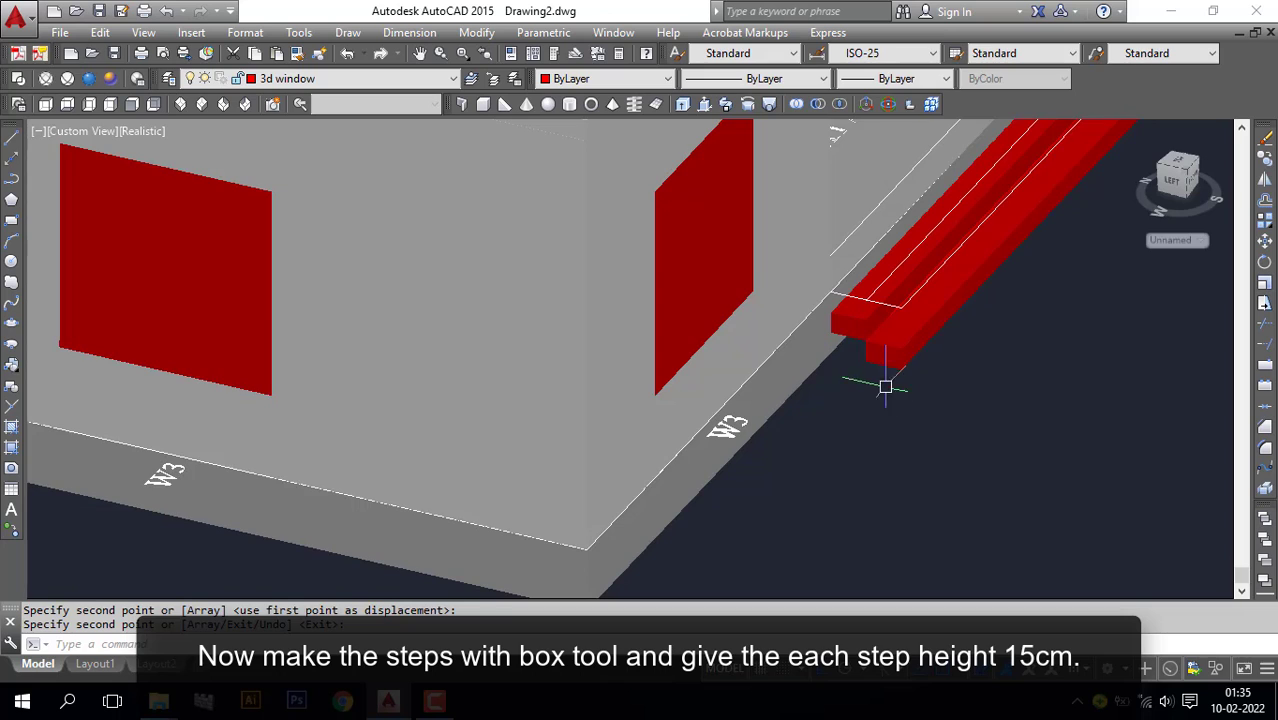
{"action": "middle_click_drag", "start_coordinate": [887, 382], "coordinate": [884, 290], "text": "shift"}
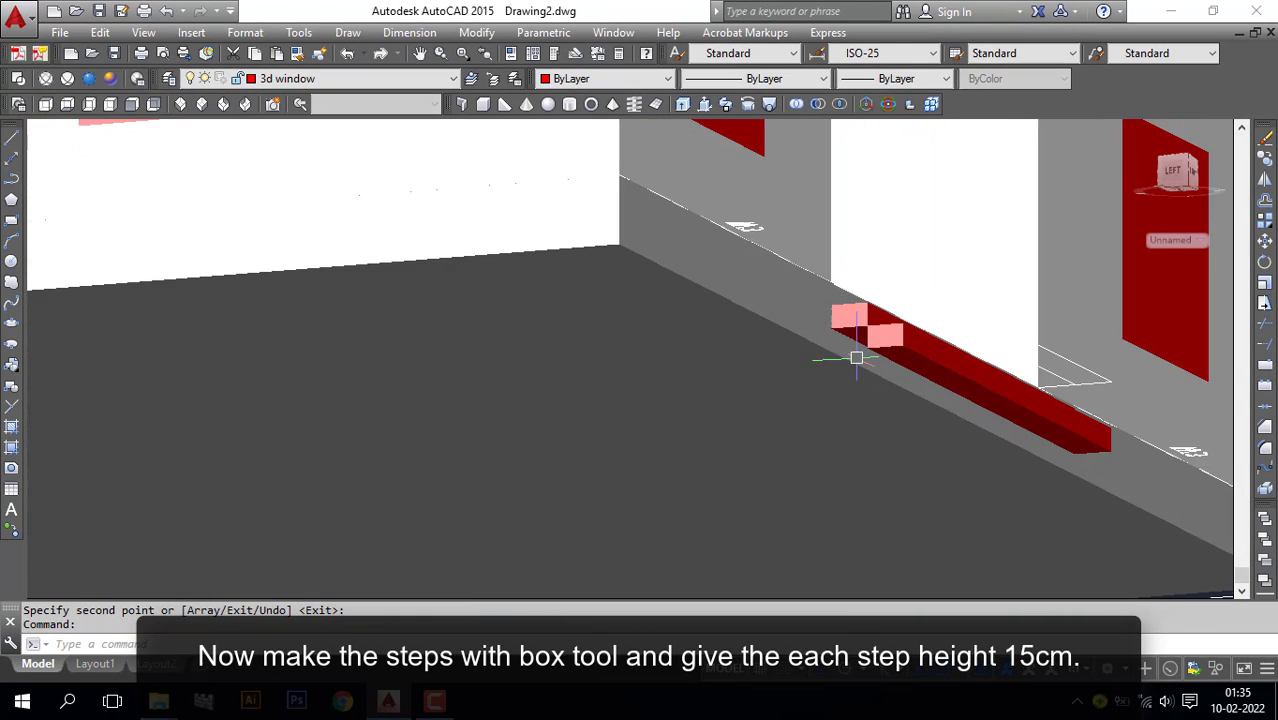
{"action": "scroll", "coordinate": [856, 357], "scroll_direction": "up", "scroll_amount": 5}
{"action": "left_click", "coordinate": [854, 285]}
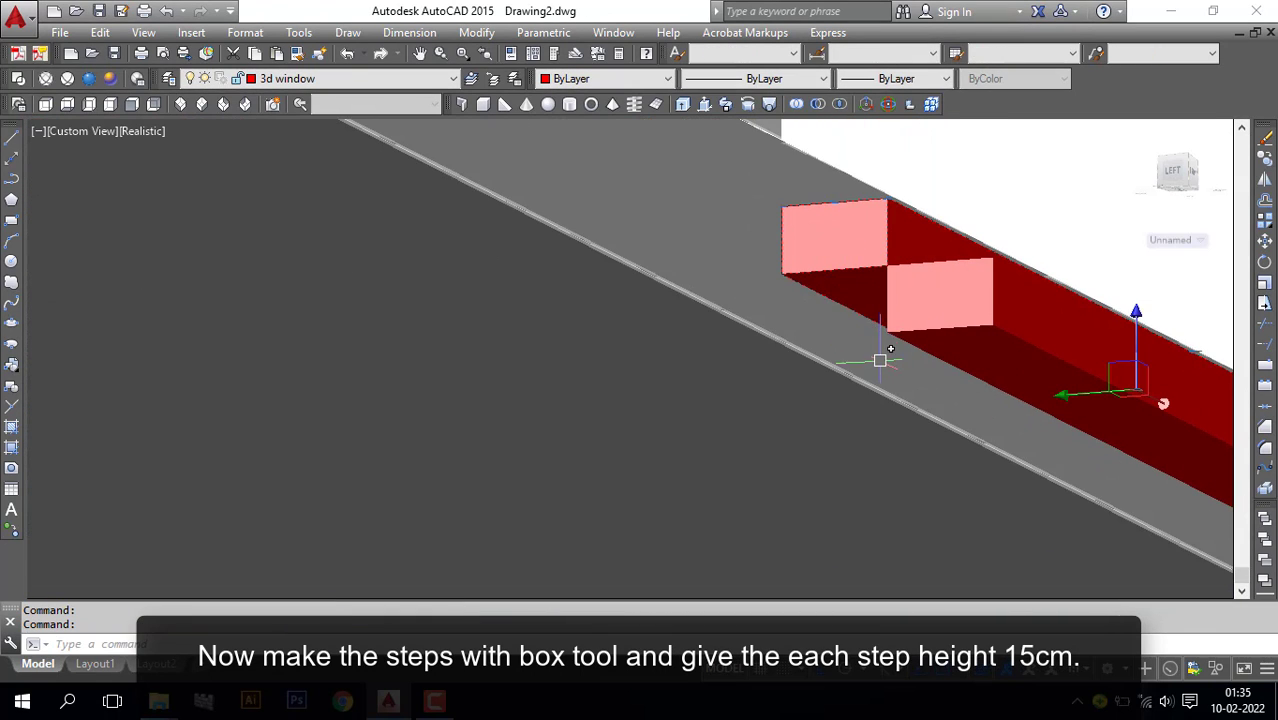
{"action": "key", "text": "Escape"}
{"action": "key", "text": "Escape"}
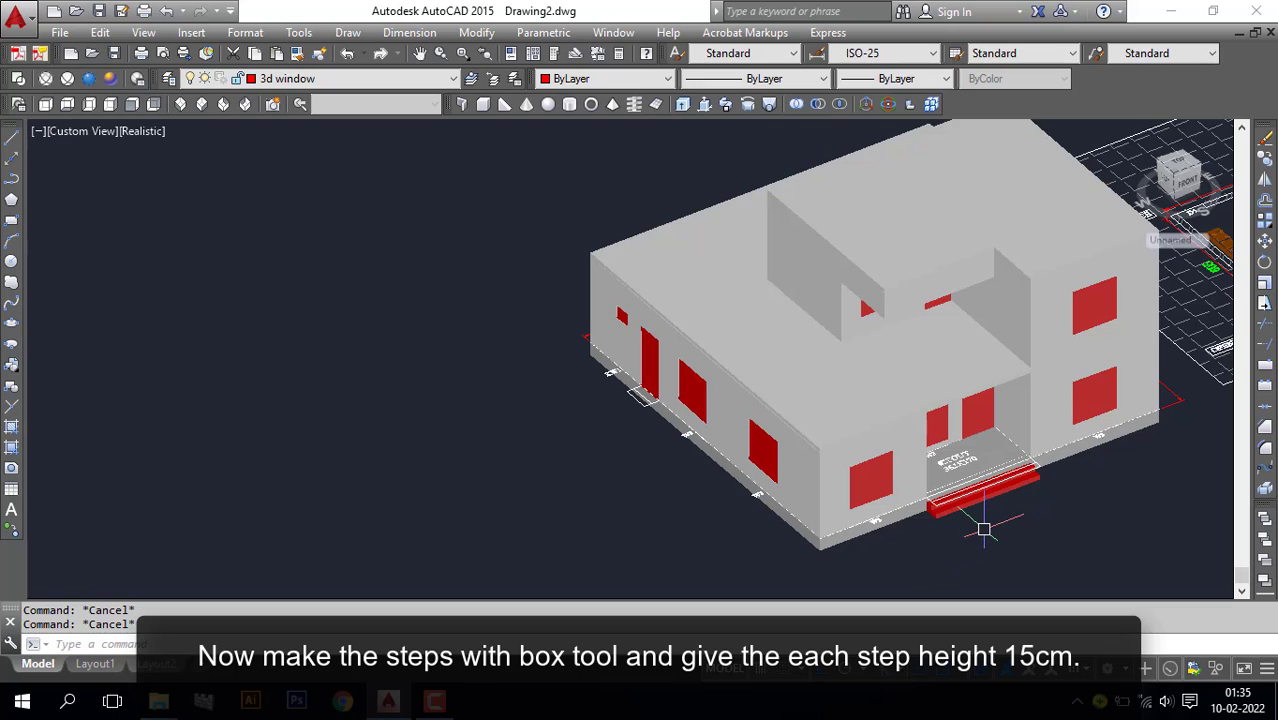
Union the lower and upper step boxes in front of the sitout into one solid
{"action": "middle_click_drag", "start_coordinate": [983, 530], "coordinate": [918, 565], "text": "shift"}
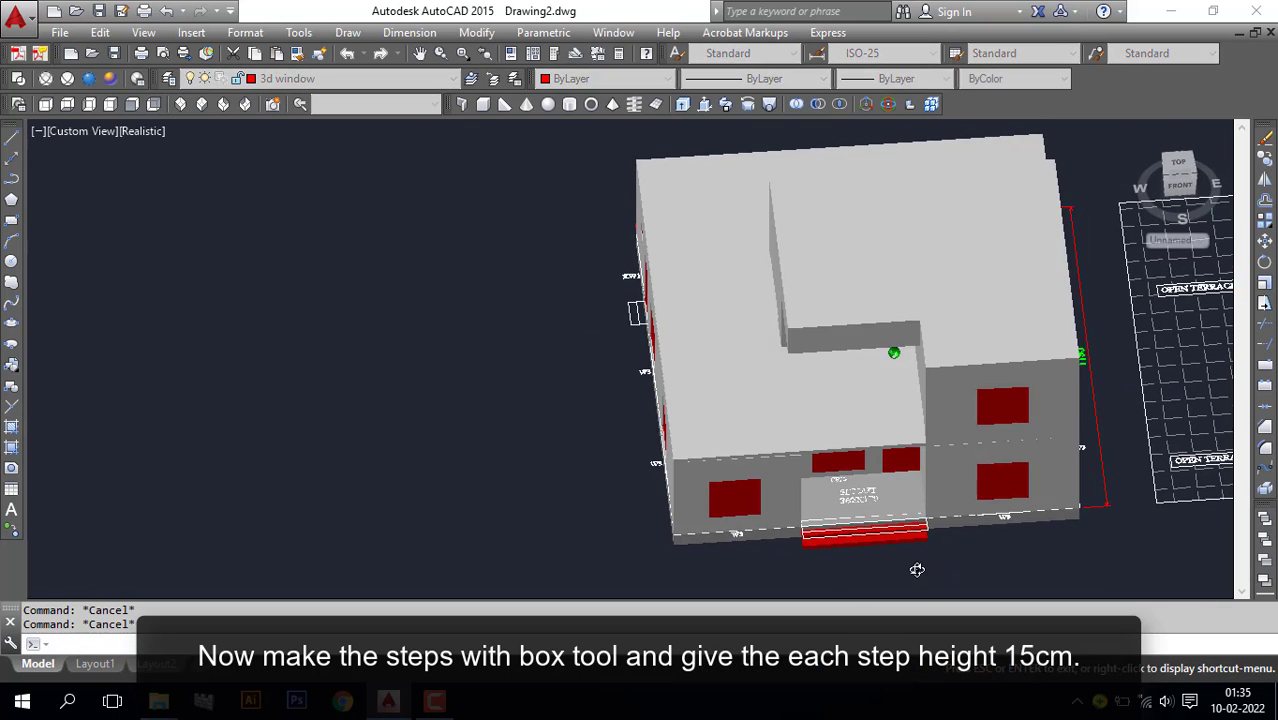
{"action": "scroll", "coordinate": [918, 565], "scroll_direction": "up", "scroll_amount": 5}
{"action": "scroll", "coordinate": [874, 541], "scroll_direction": "up", "scroll_amount": 2}
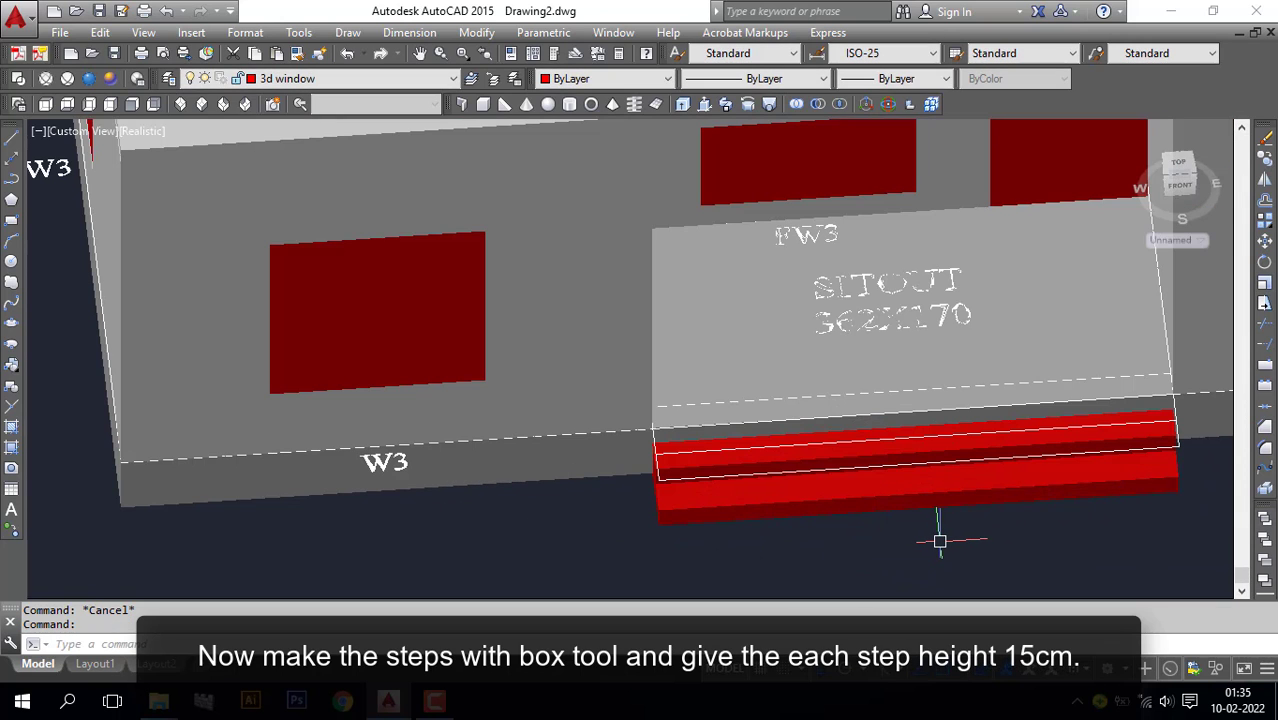
{"action": "type", "text": "uni"}
{"action": "key", "text": "Return"}
{"action": "left_click", "coordinate": [919, 493]}
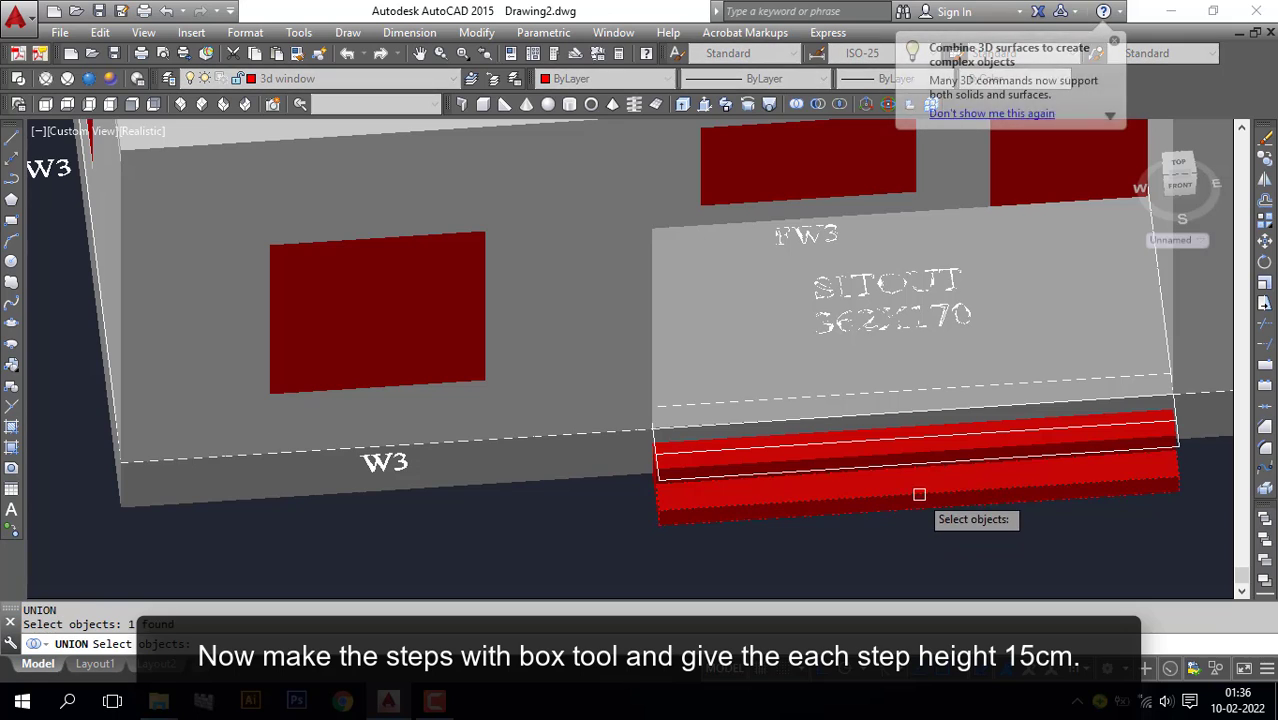
{"action": "left_click", "coordinate": [814, 452]}
{"action": "key", "text": "Return"}
{"action": "key", "text": "Escape"}
{"action": "key", "text": "Escape"}
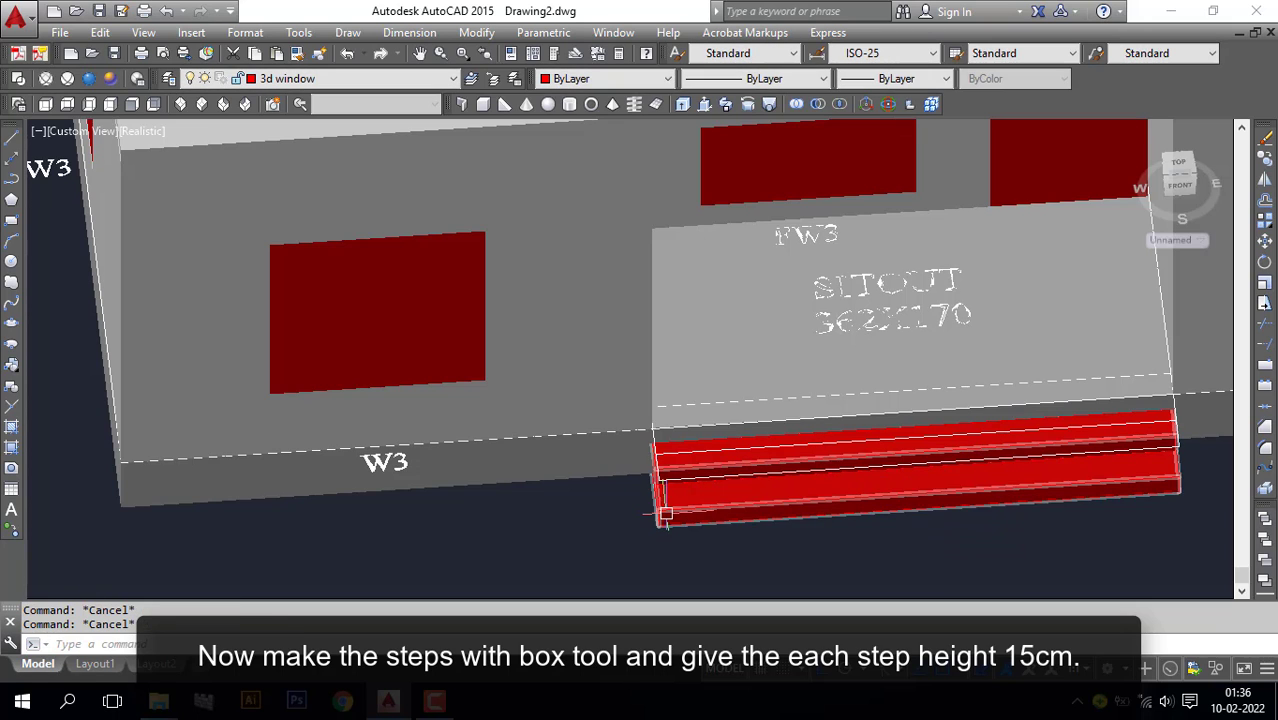
Add a layer named step to the 3d layer group and set the step and 3d window layers to colour 252
{"action": "left_click", "coordinate": [168, 78]}
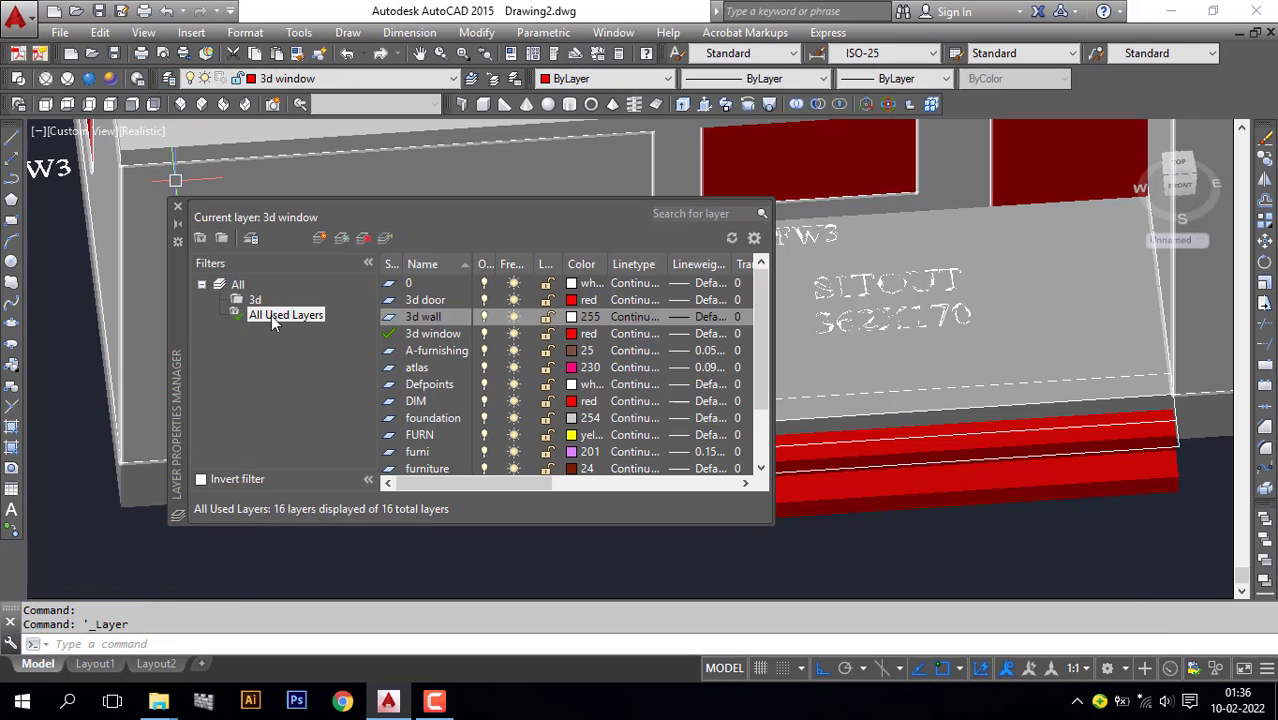
{"action": "left_click", "coordinate": [250, 300]}
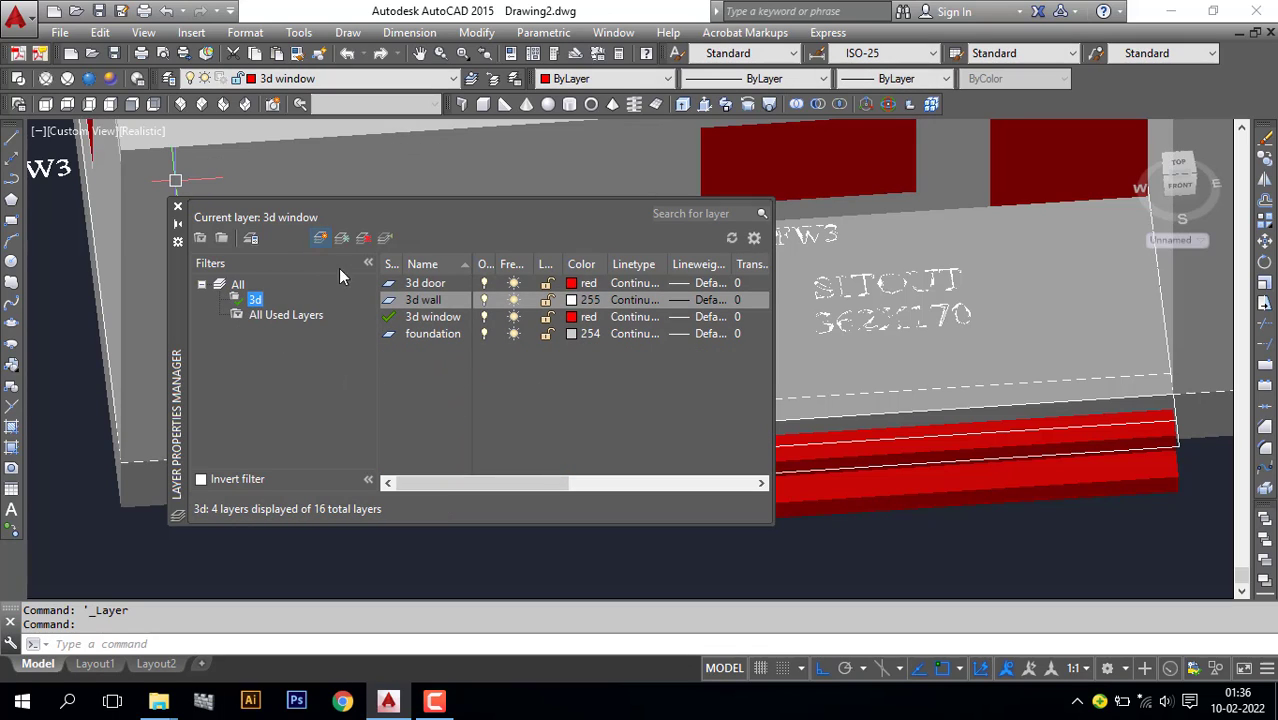
{"action": "type", "text": "step"}
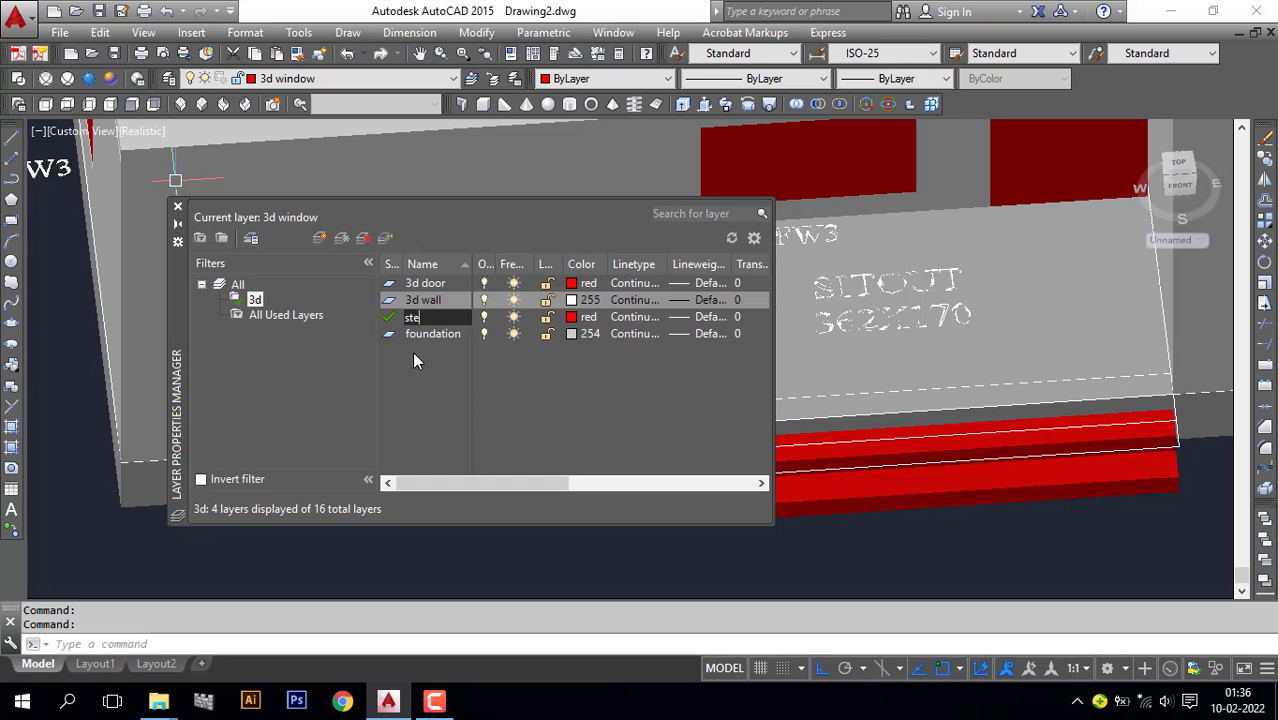
{"action": "left_click", "coordinate": [572, 317]}
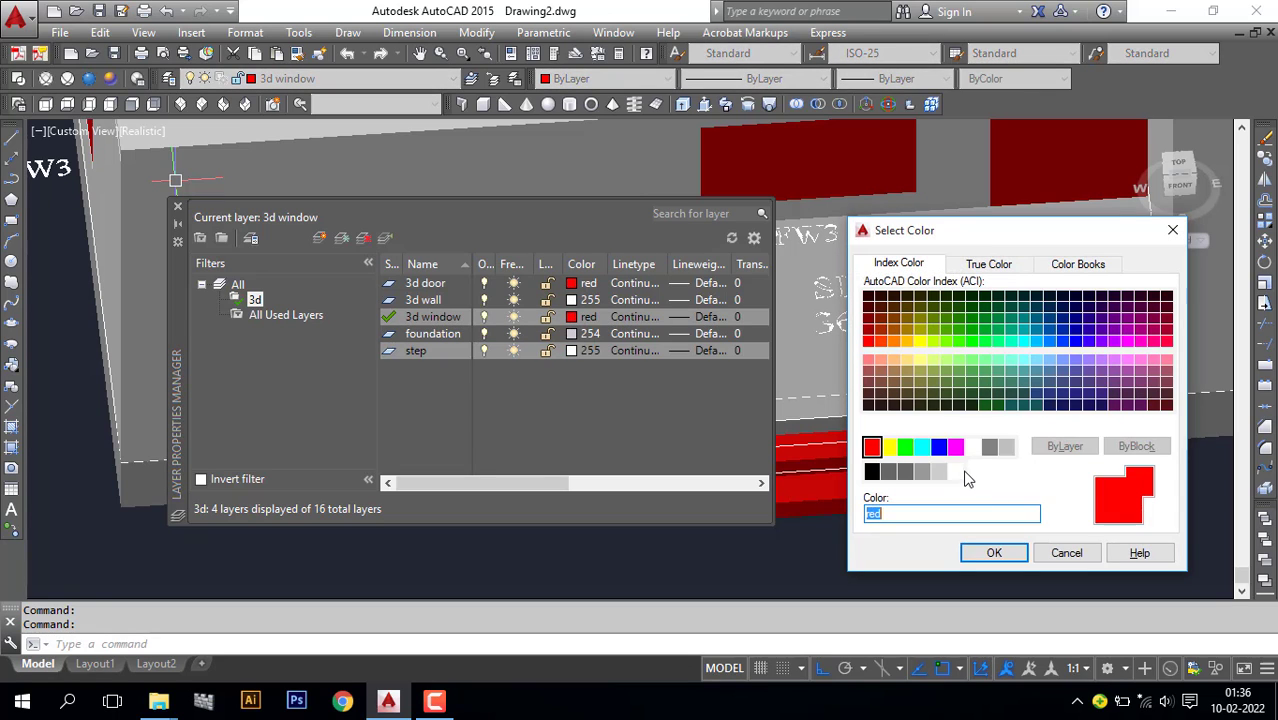
{"action": "left_click", "coordinate": [905, 471]}
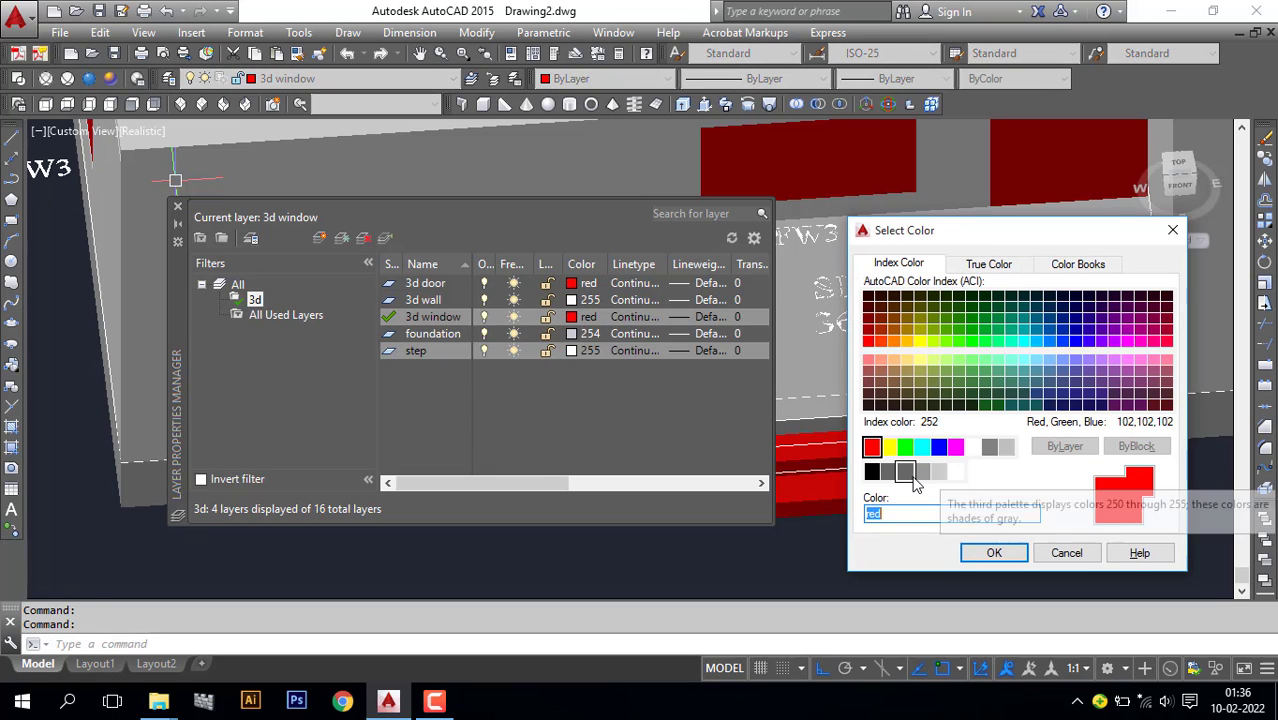
{"action": "left_click", "coordinate": [990, 553]}
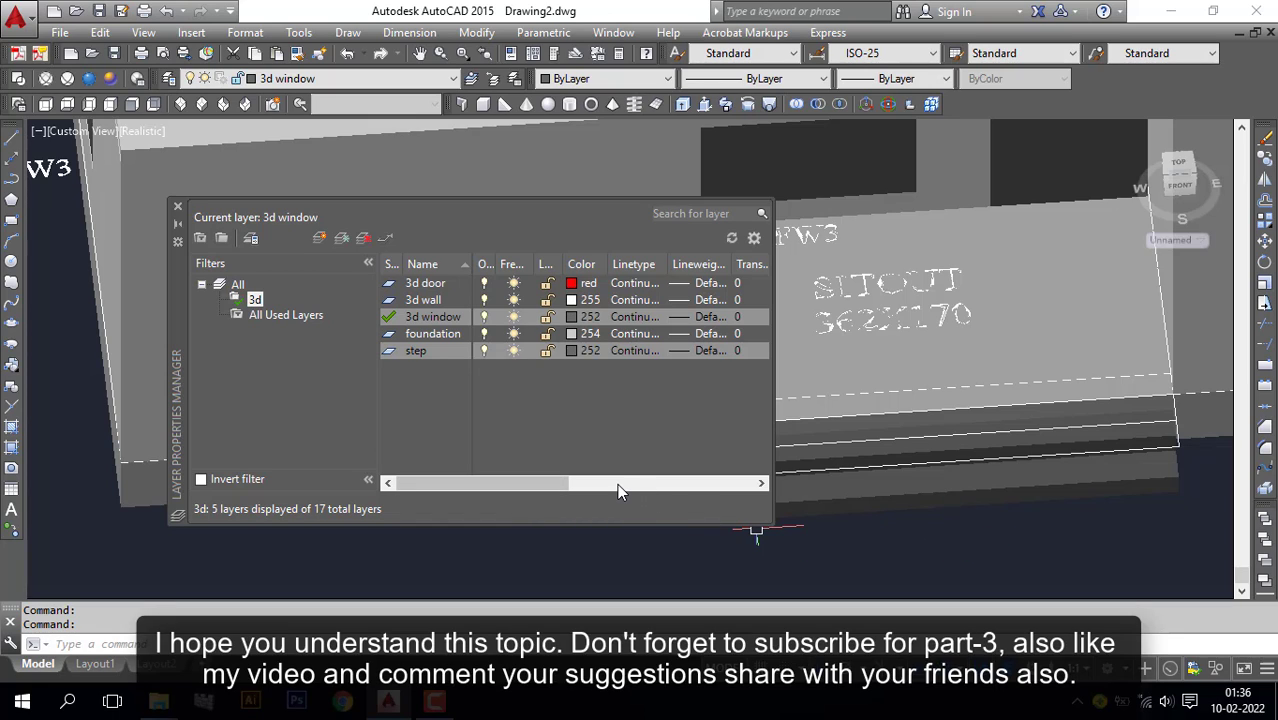
Assign the joined entrance steps in front of the sitout to the step layer
{"action": "left_click", "coordinate": [857, 519]}
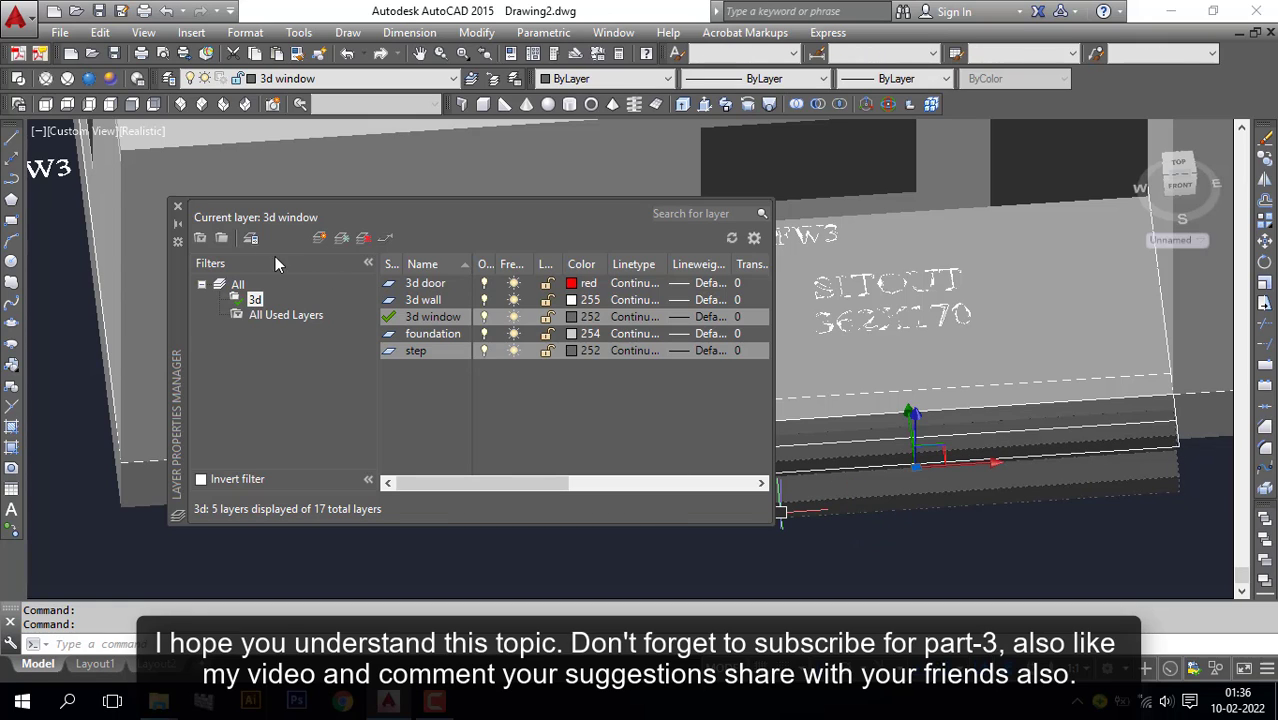
{"action": "left_click", "coordinate": [176, 212]}
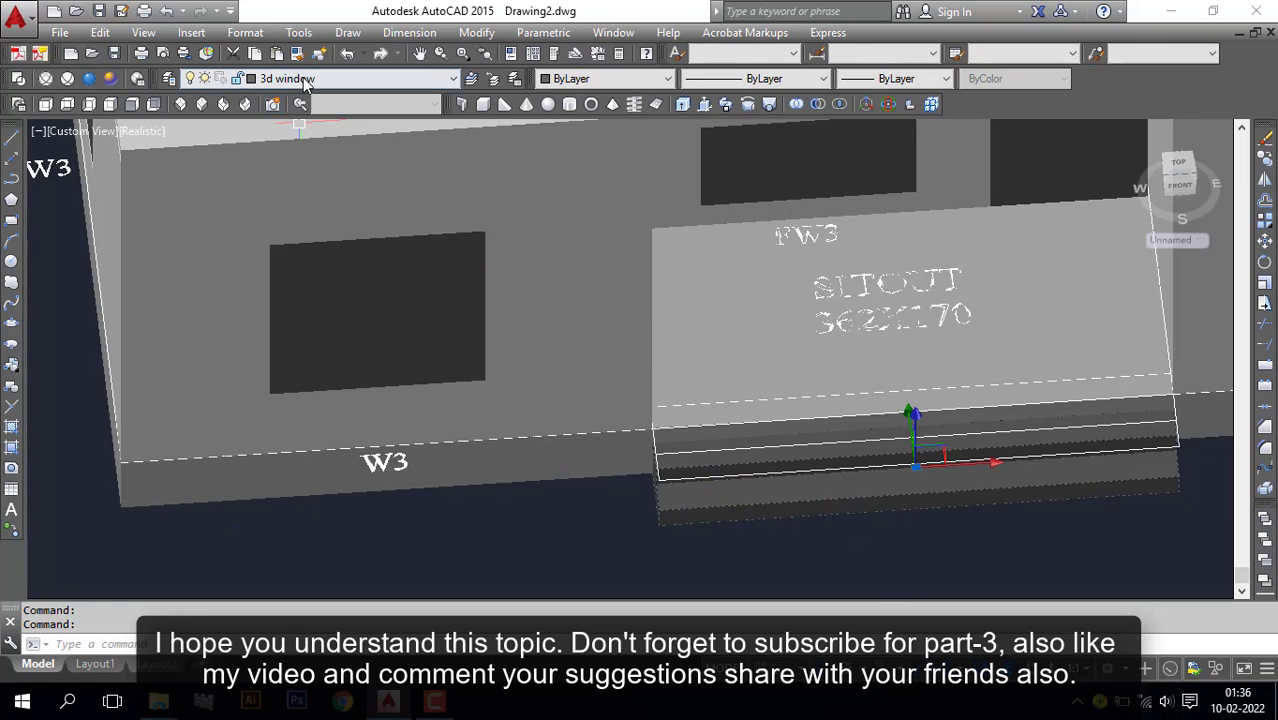
{"action": "left_click", "coordinate": [288, 80]}
{"action": "left_click", "coordinate": [272, 157]}
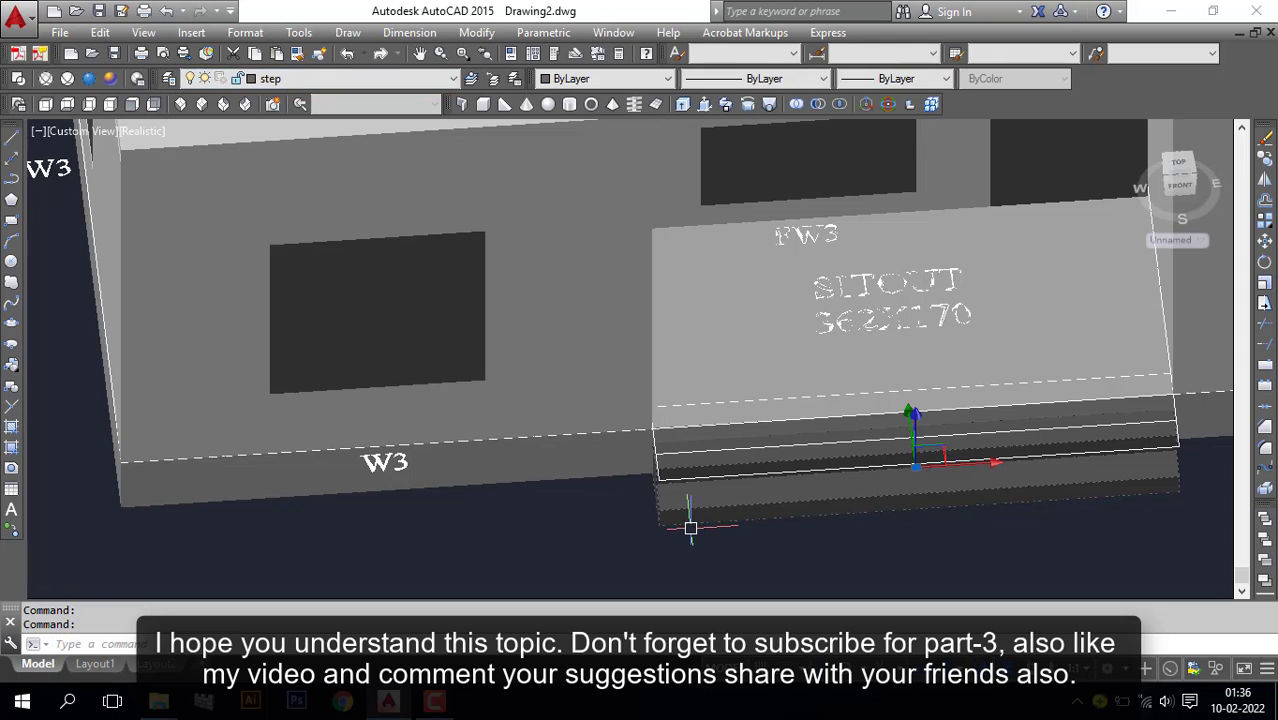
{"action": "left_click", "coordinate": [579, 551]}
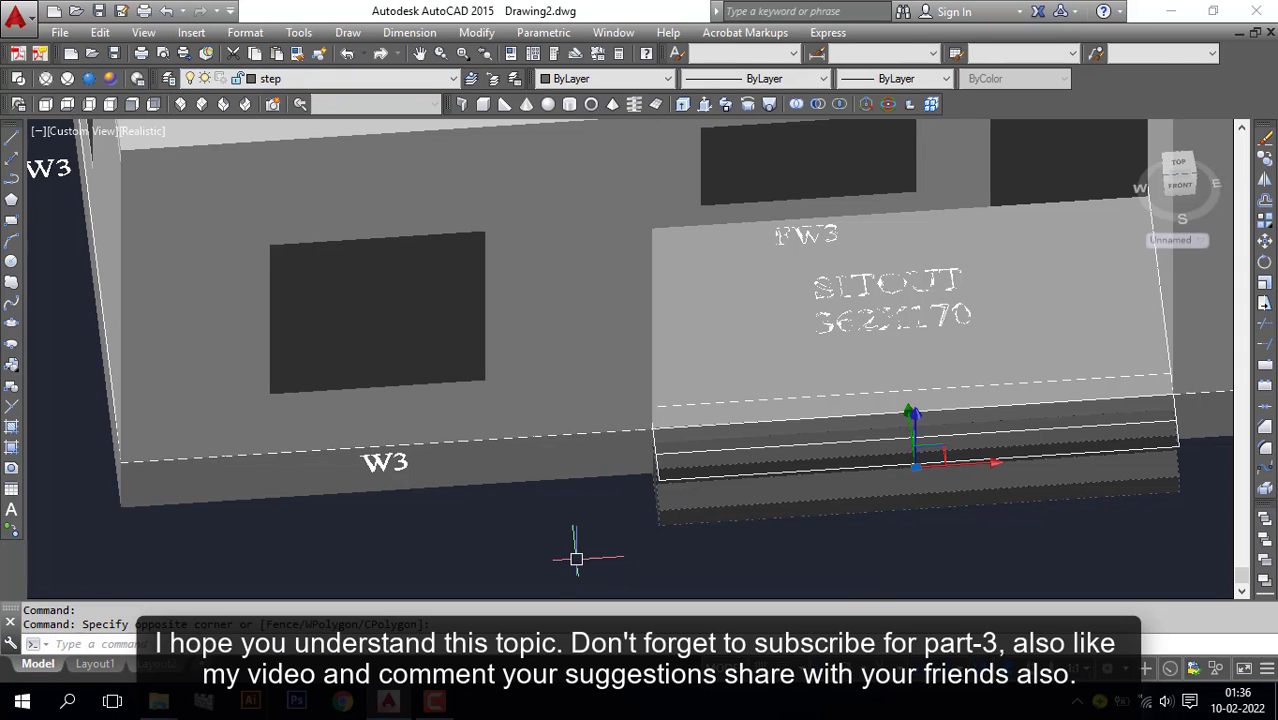
{"action": "key", "text": "Escape"}
{"action": "key", "text": "Escape"}
Examine the whole house and its entrance steps from several angles, overall and close up
{"action": "scroll", "coordinate": [574, 568], "scroll_direction": "down", "scroll_amount": 2}
{"action": "middle_click_drag", "start_coordinate": [606, 562], "coordinate": [621, 505], "text": "shift"}
{"action": "scroll", "coordinate": [660, 505], "scroll_direction": "down", "scroll_amount": 4}
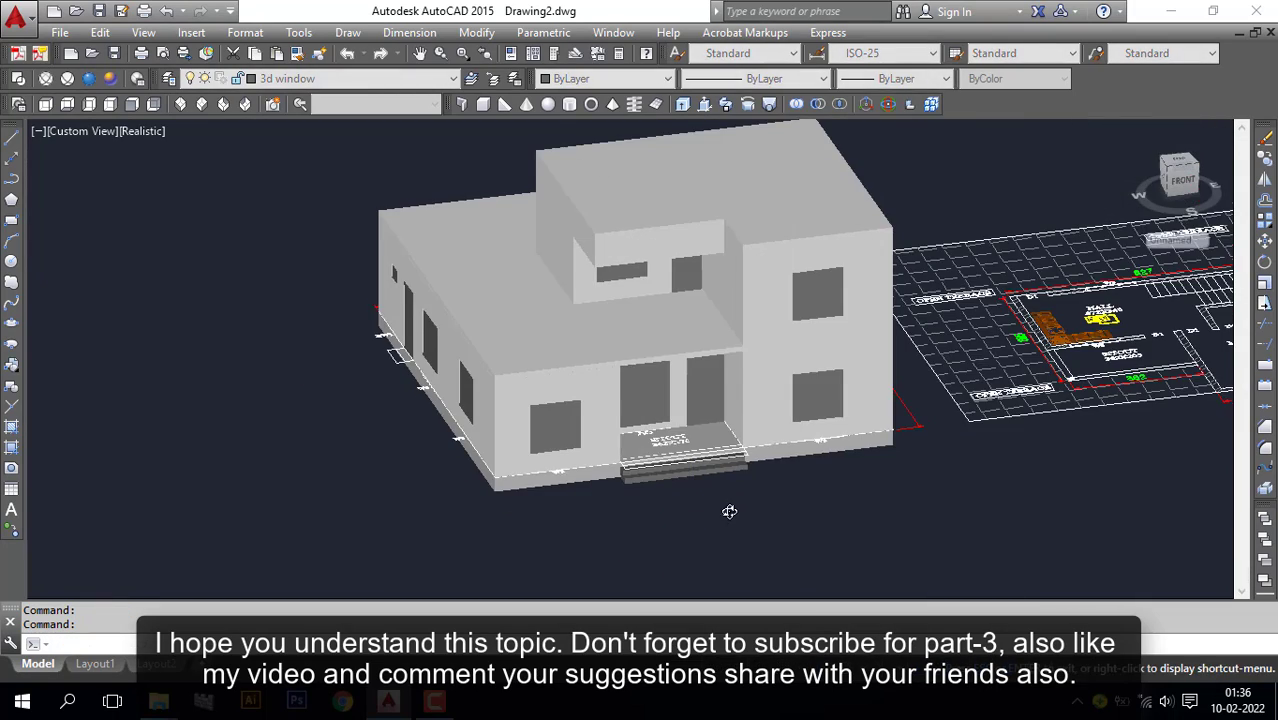
{"action": "middle_click_drag", "start_coordinate": [730, 514], "coordinate": [748, 523], "text": "shift"}
{"action": "scroll", "coordinate": [805, 518], "scroll_direction": "up", "scroll_amount": 4}
{"action": "scroll", "coordinate": [803, 520], "scroll_direction": "down", "scroll_amount": 4}
{"action": "scroll", "coordinate": [785, 510], "scroll_direction": "up", "scroll_amount": 4}
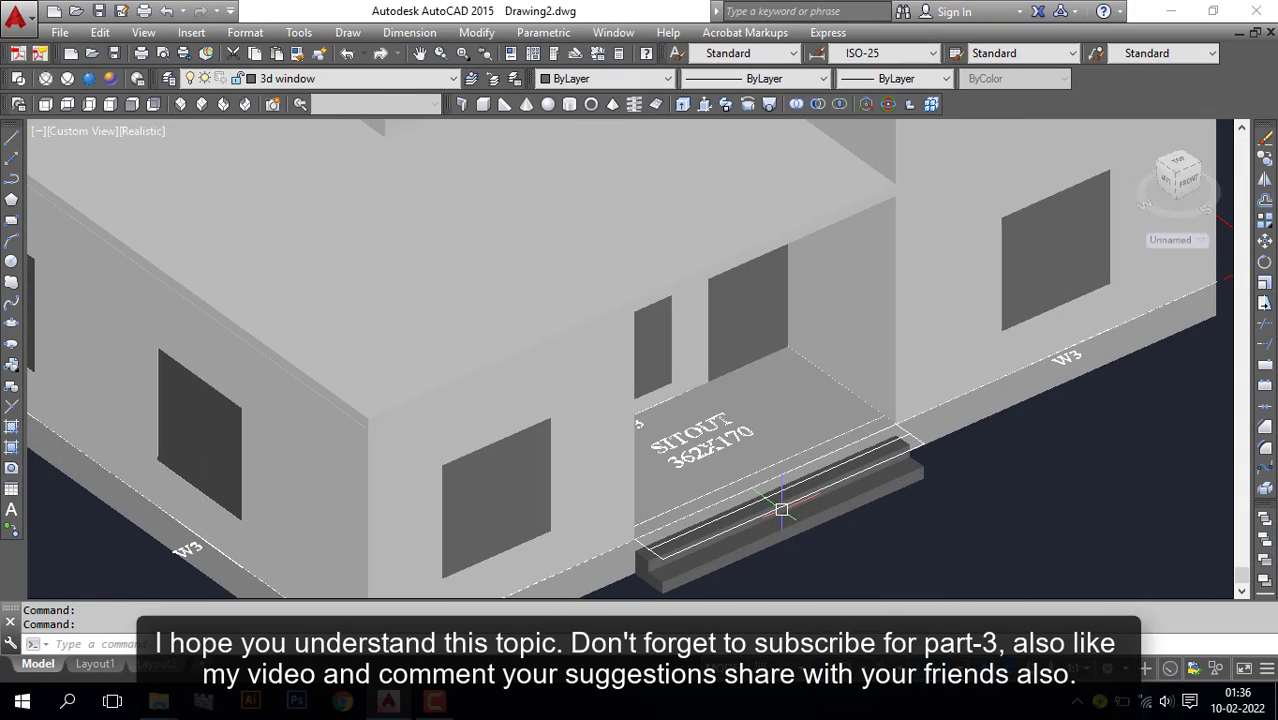